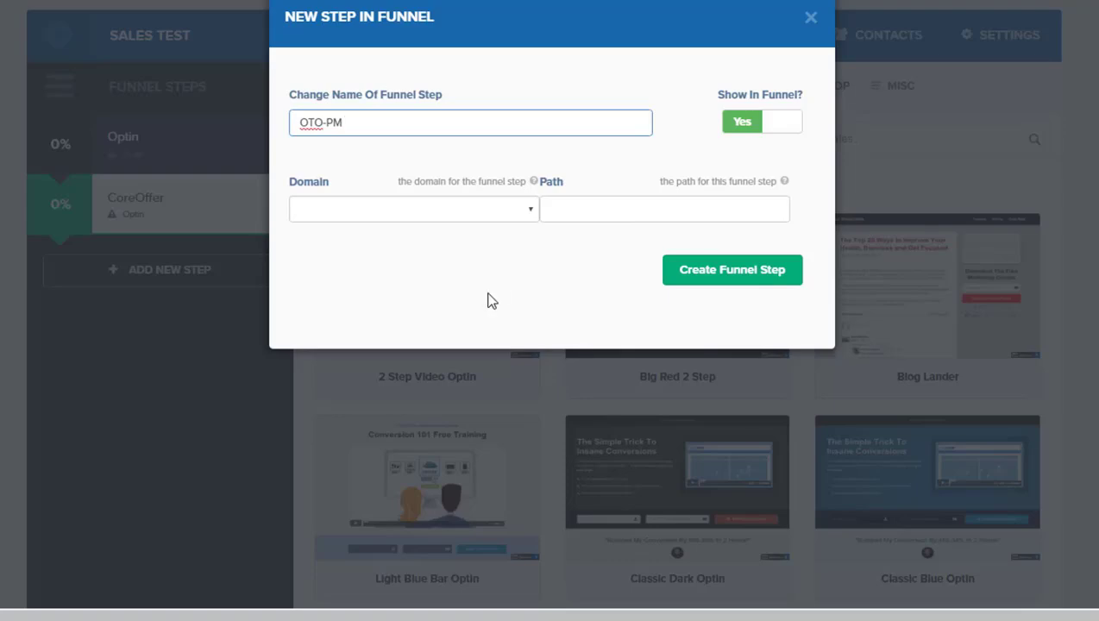
Step: Create the OTO-PM funnel step and add another funnel step named OTO-DS
click(683, 277)
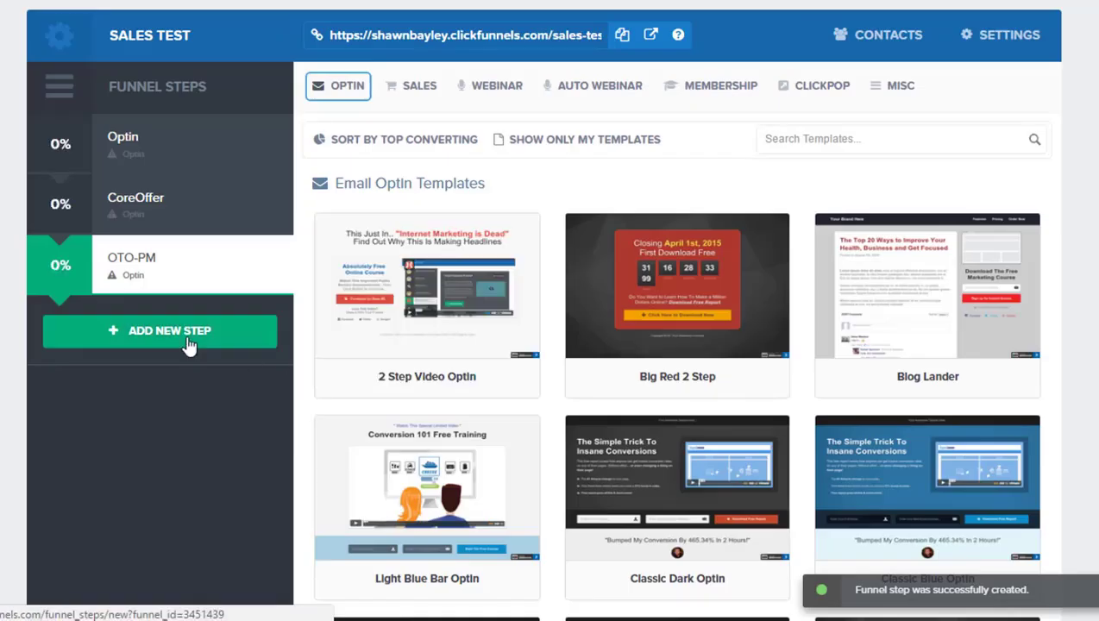
click(193, 339)
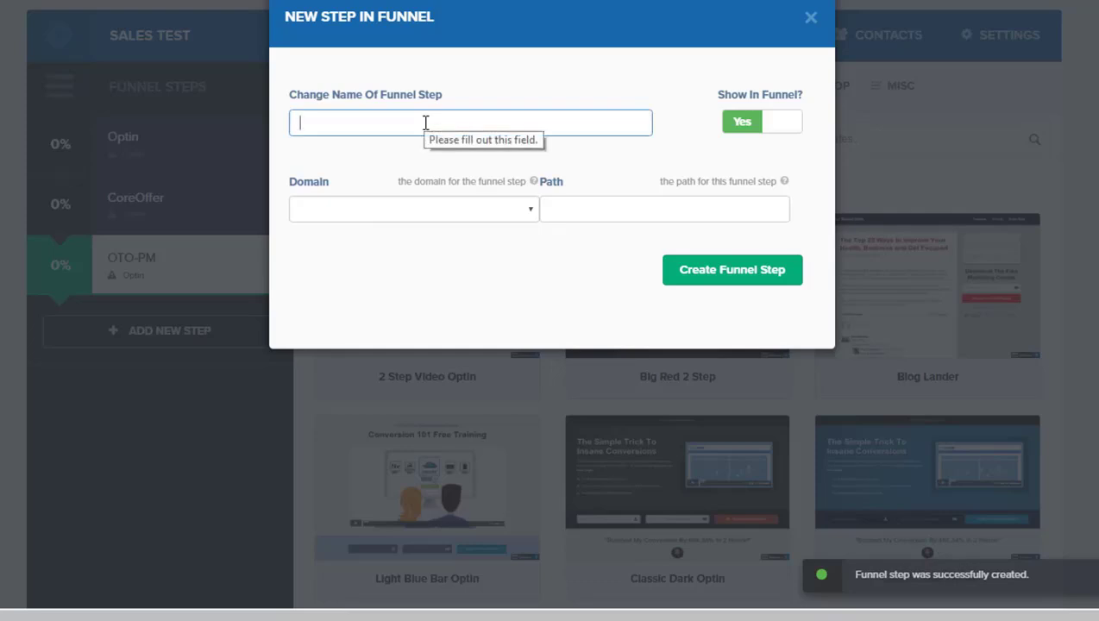
text(OTO-D)
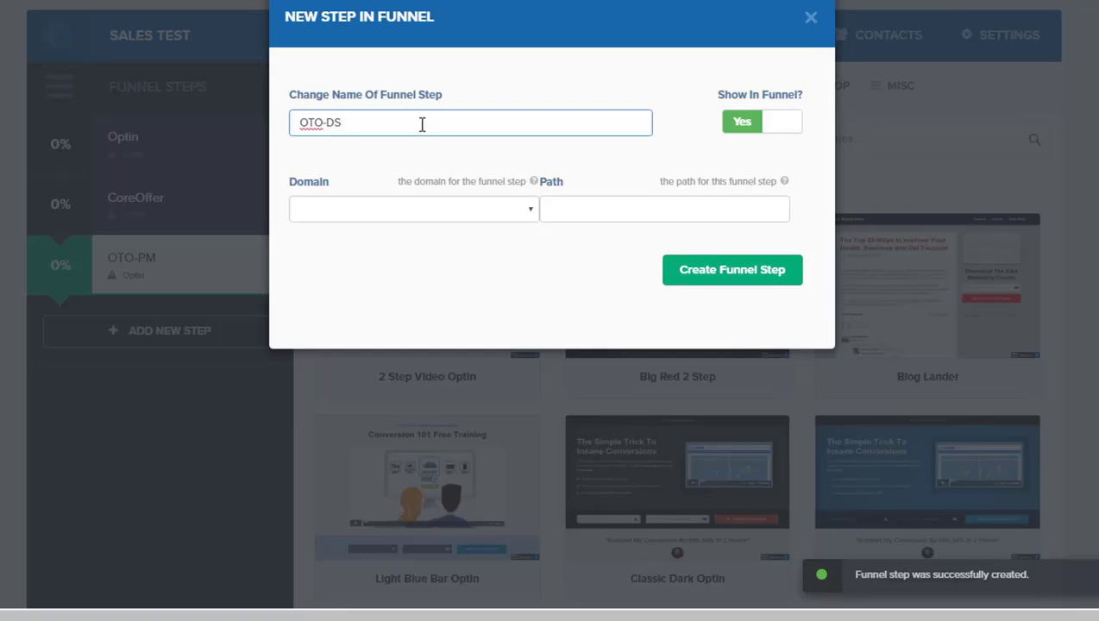
text(S)
click(709, 274)
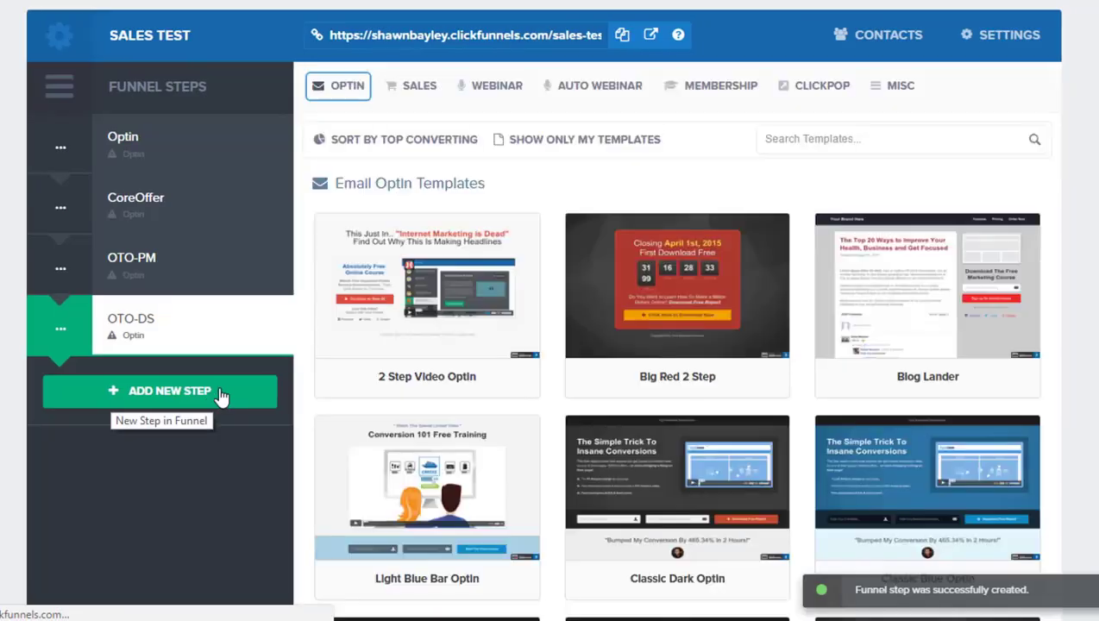
Step: Add a new funnel step named Order Page
click(216, 387)
text(Order Page)
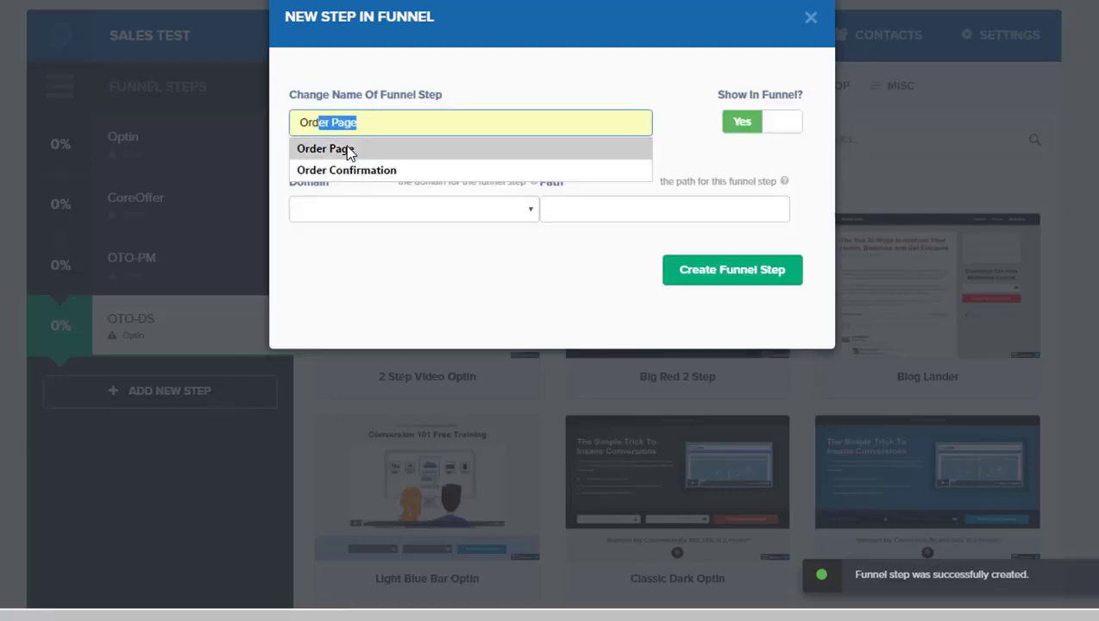
click(336, 149)
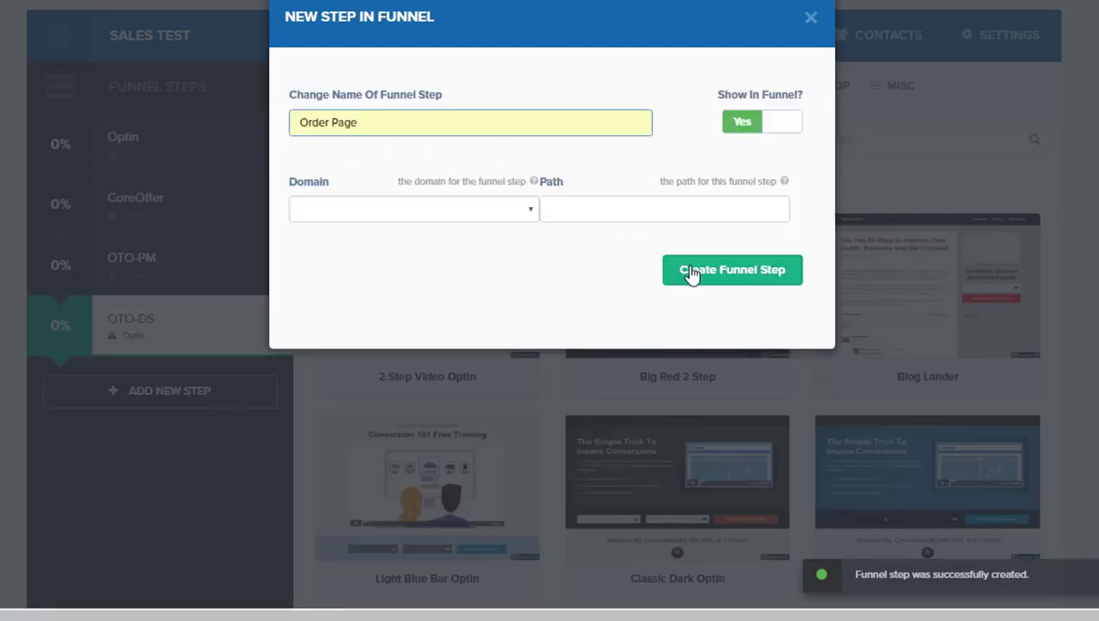
click(688, 276)
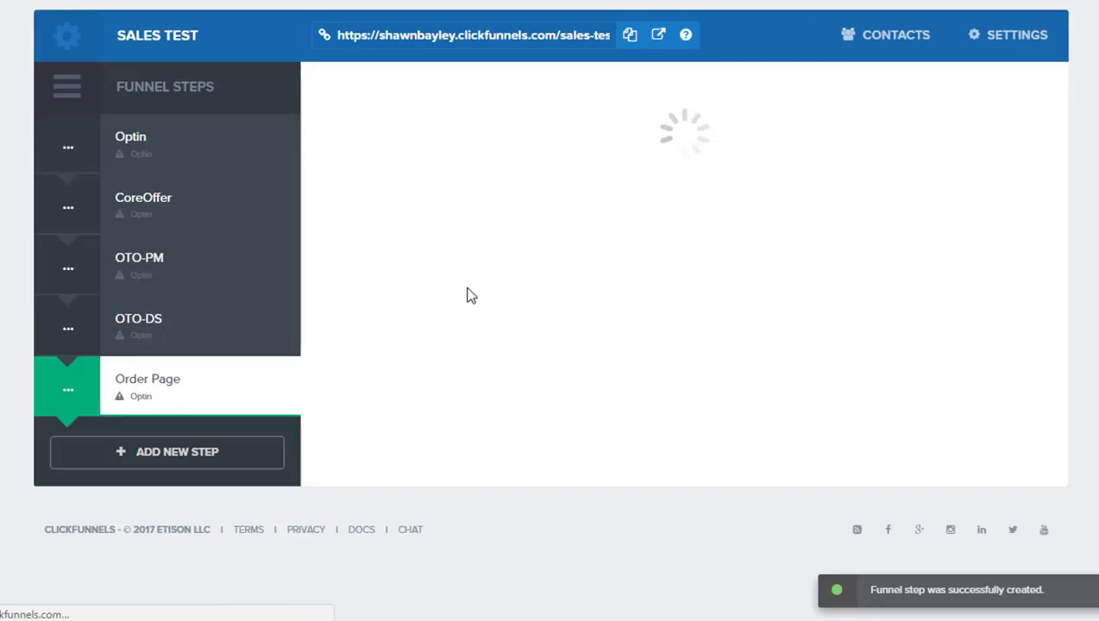
Step: Add a new funnel step named Order Confirmation
click(183, 461)
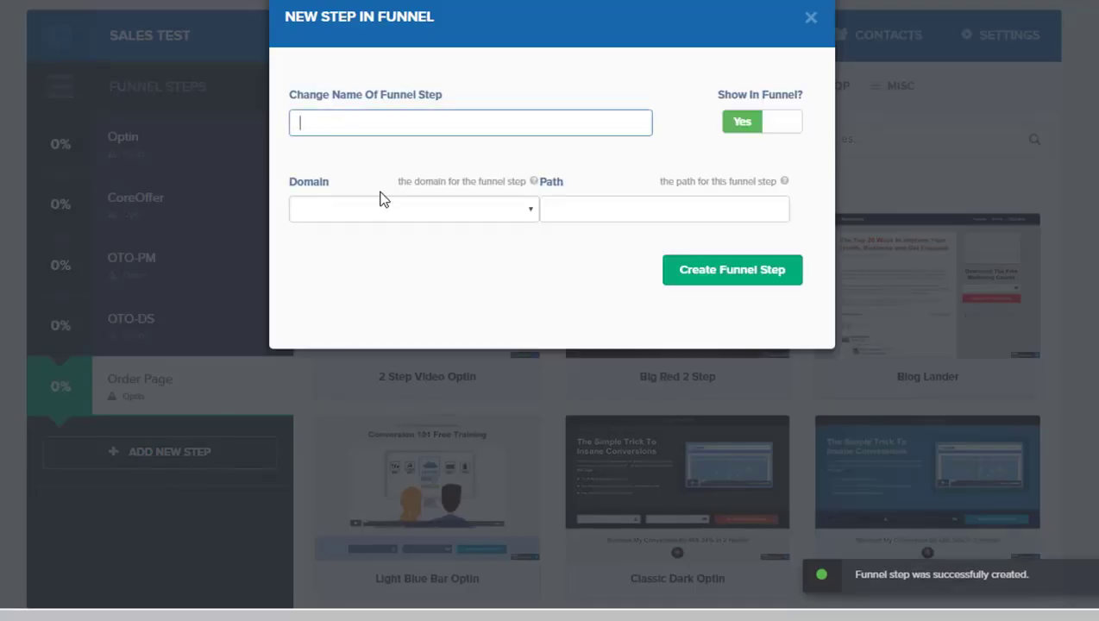
text(Order Confirmation)
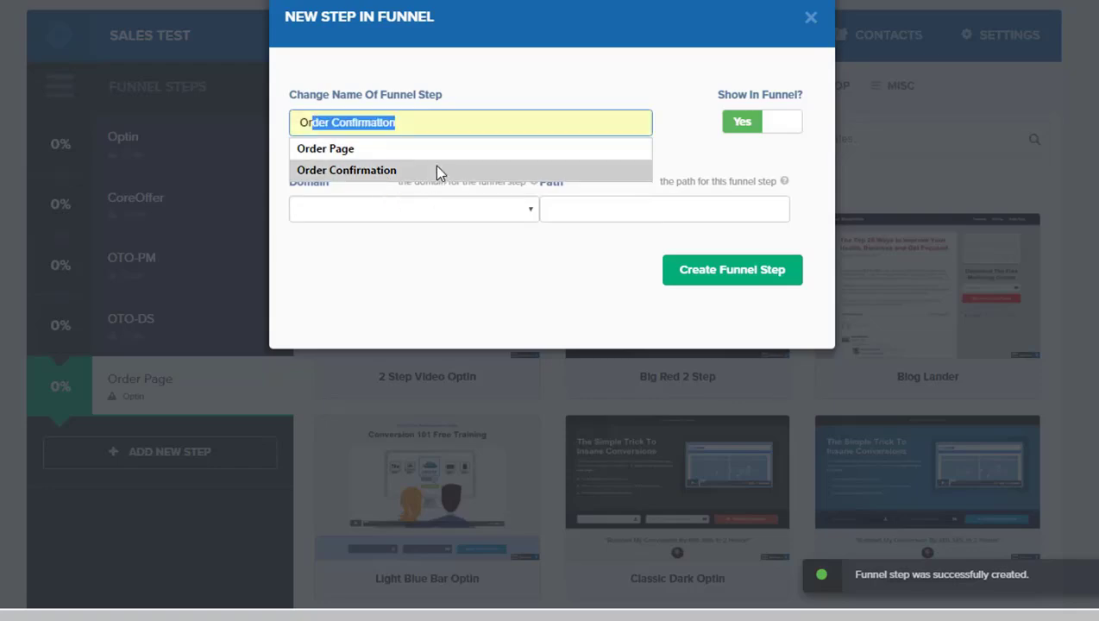
click(439, 171)
click(732, 269)
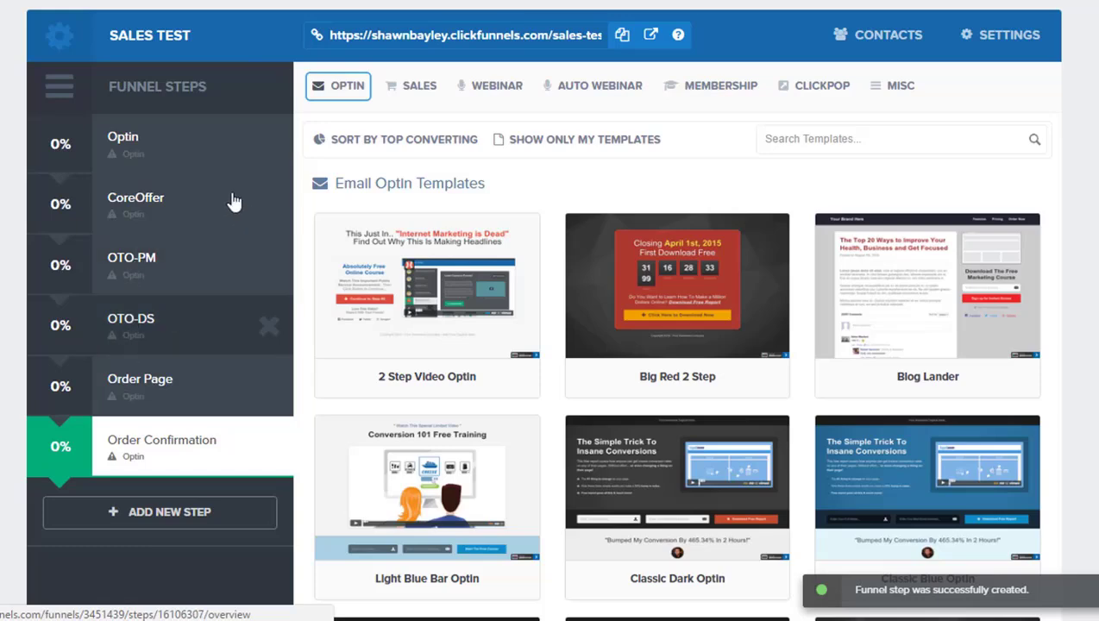
Step: Apply the Super Clean Optin email optin template to the Optin funnel step
mouse_move(414, 296)
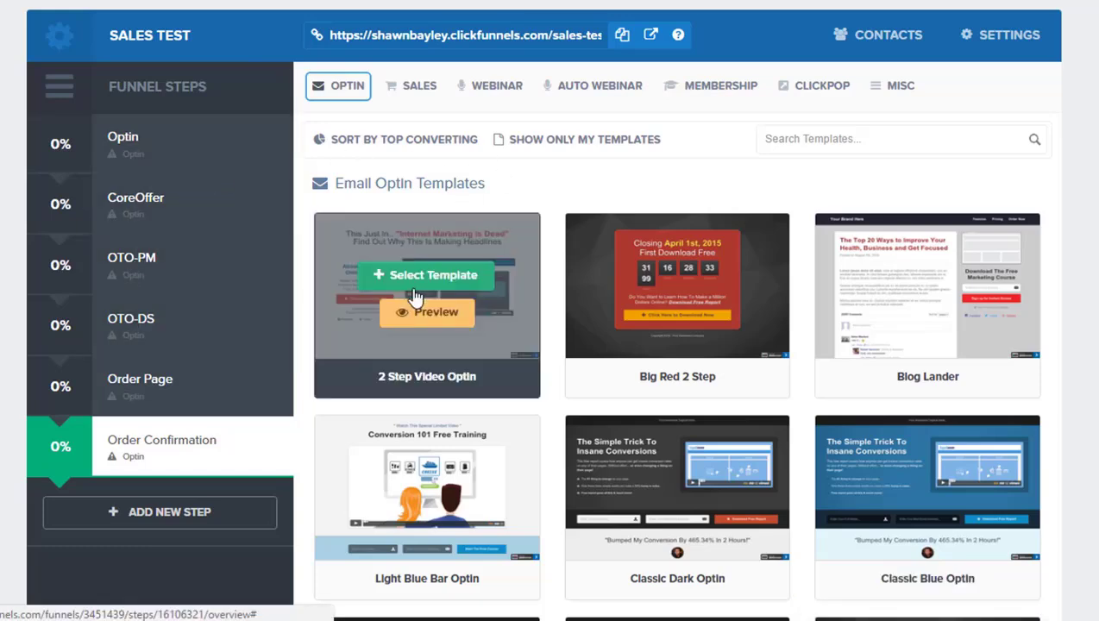
click(185, 150)
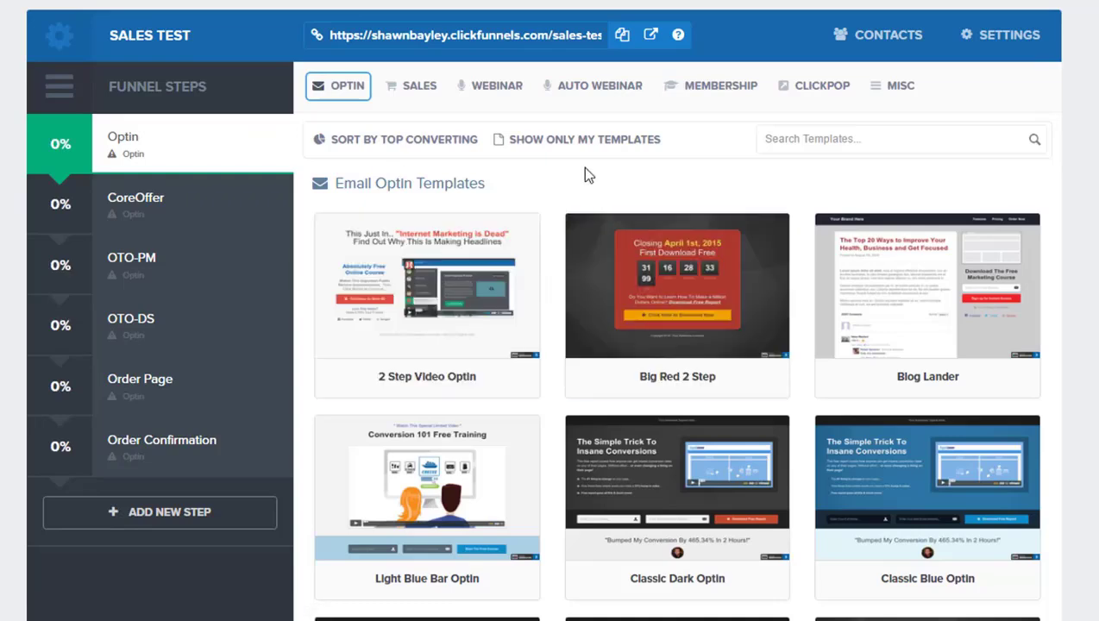
click(349, 86)
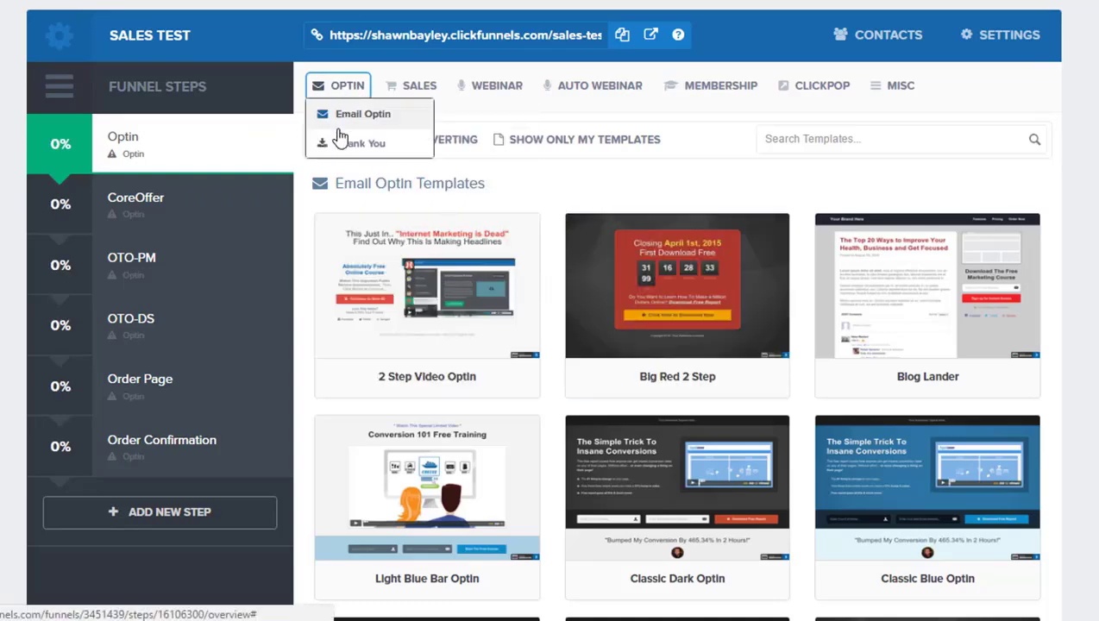
mouse_move(489, 92)
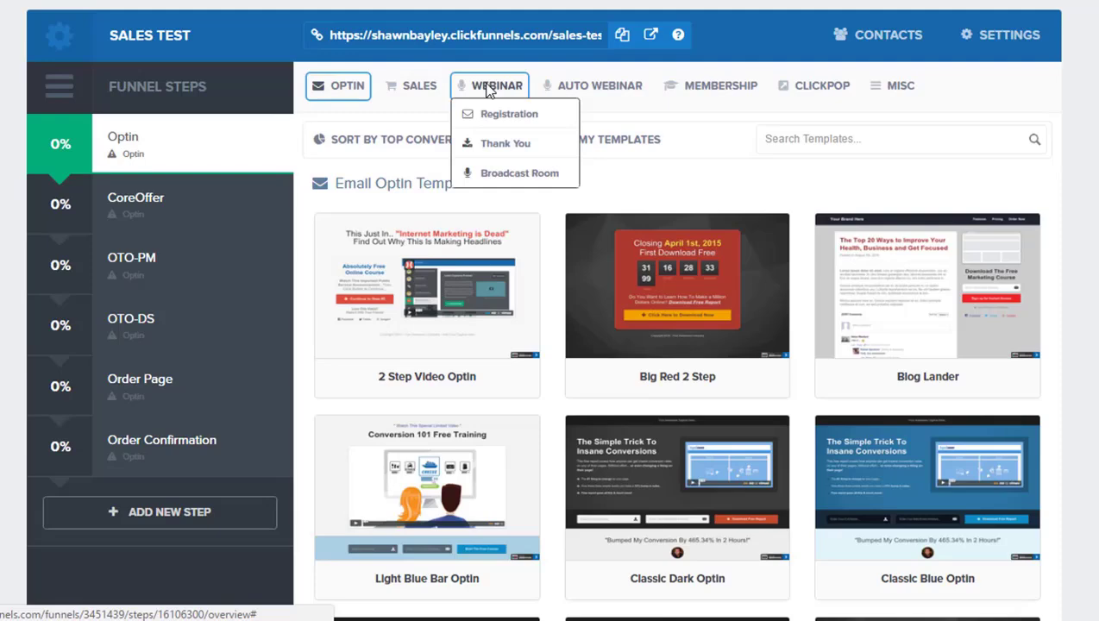
mouse_move(343, 95)
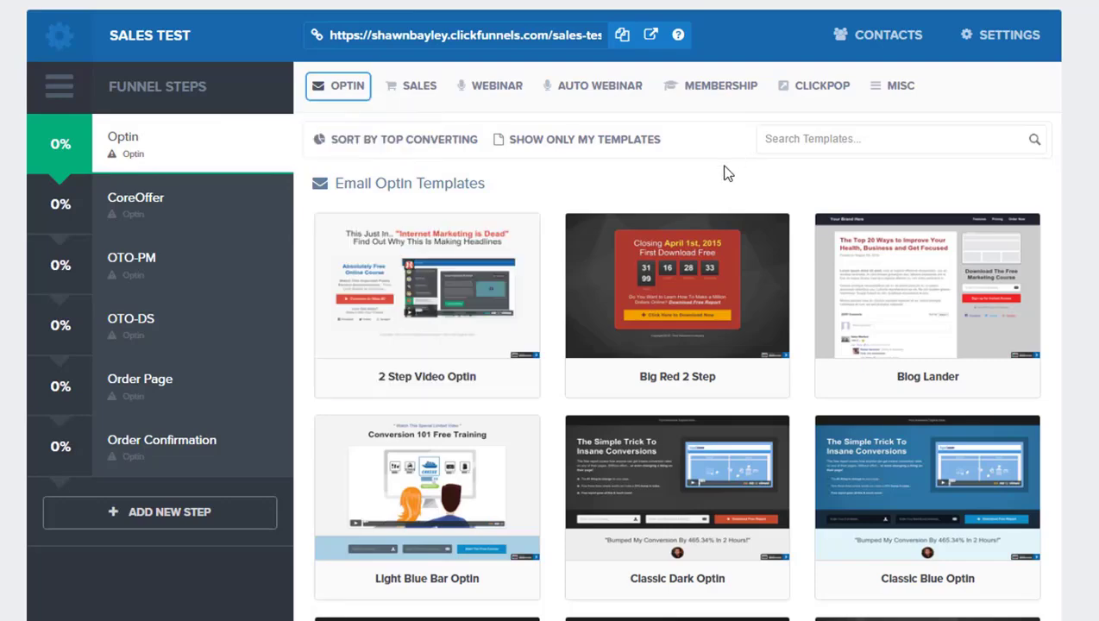
scroll(556, 258, down, 7)
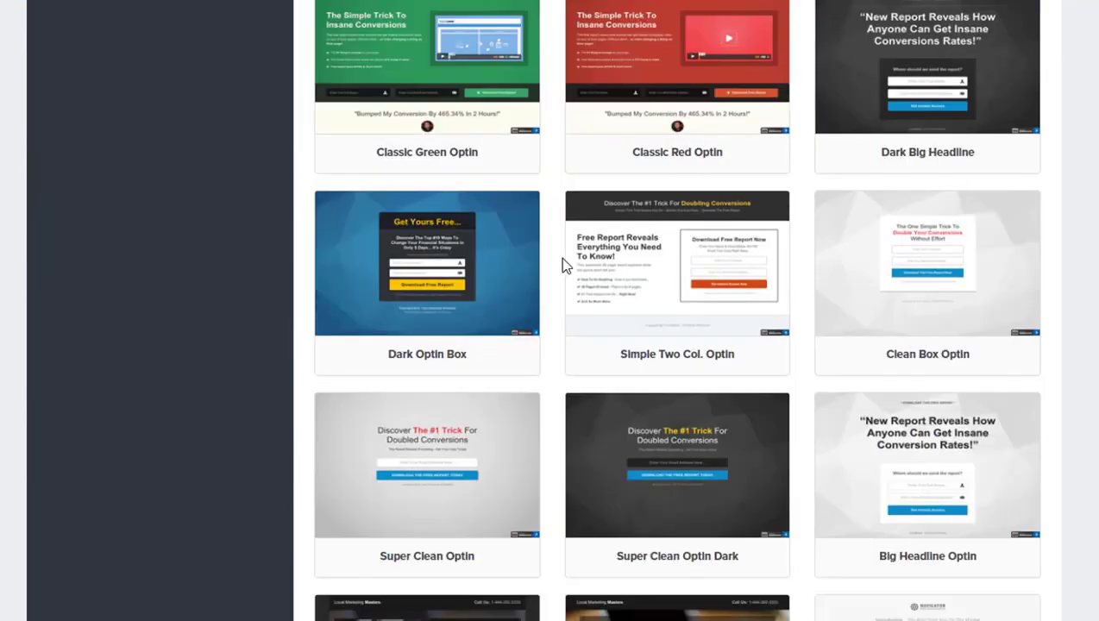
scroll(552, 257, down, 1)
mouse_move(437, 372)
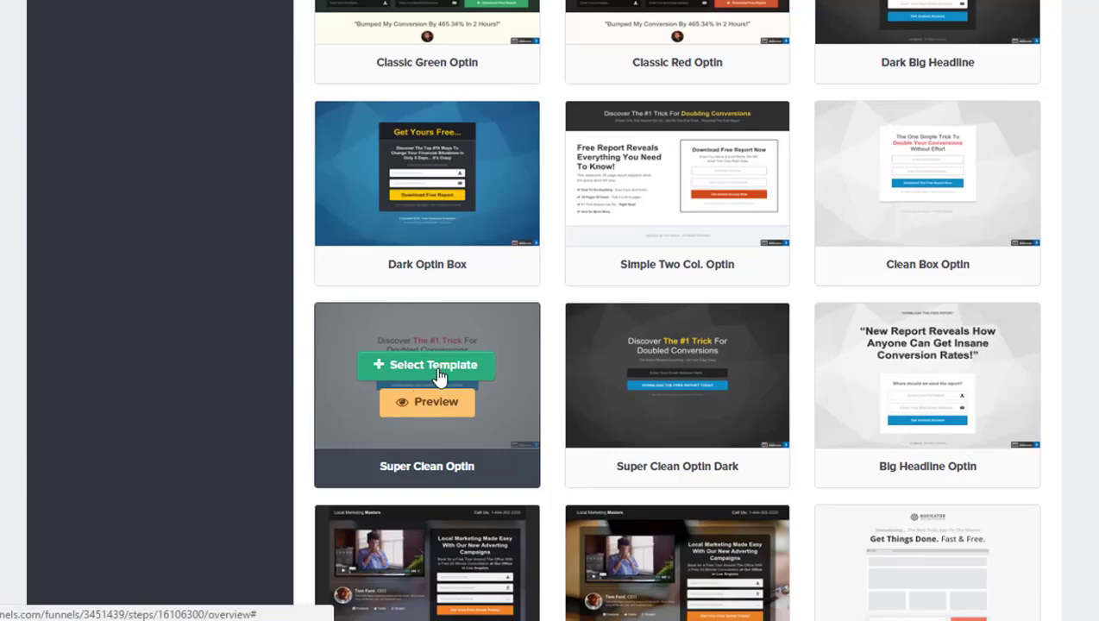
click(435, 369)
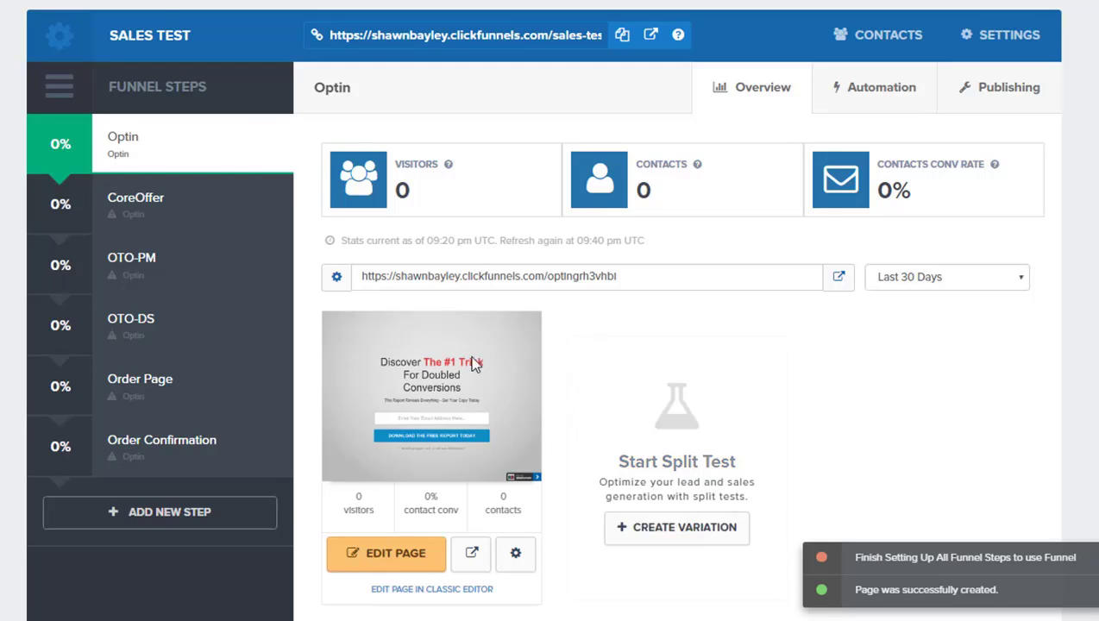
Step: Open the Optin page's classic editor and replace the headline with "The Adventure Seeker's Guide To Kayaking: How To Have Fun And Be Safe Kayaking For Less"
scroll(515, 374, down, 1)
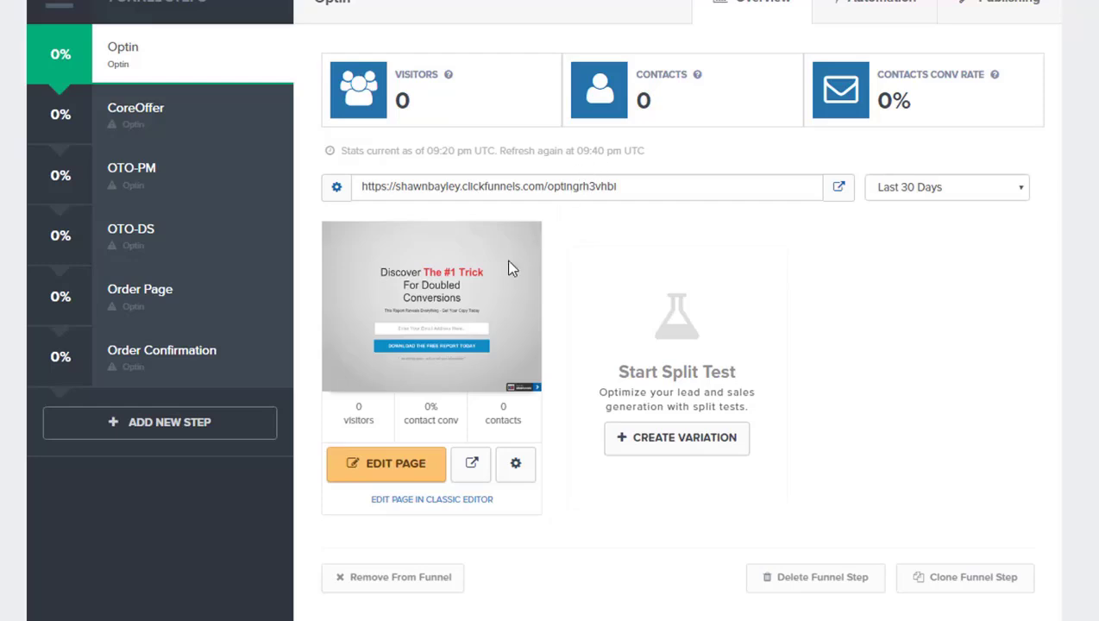
click(400, 503)
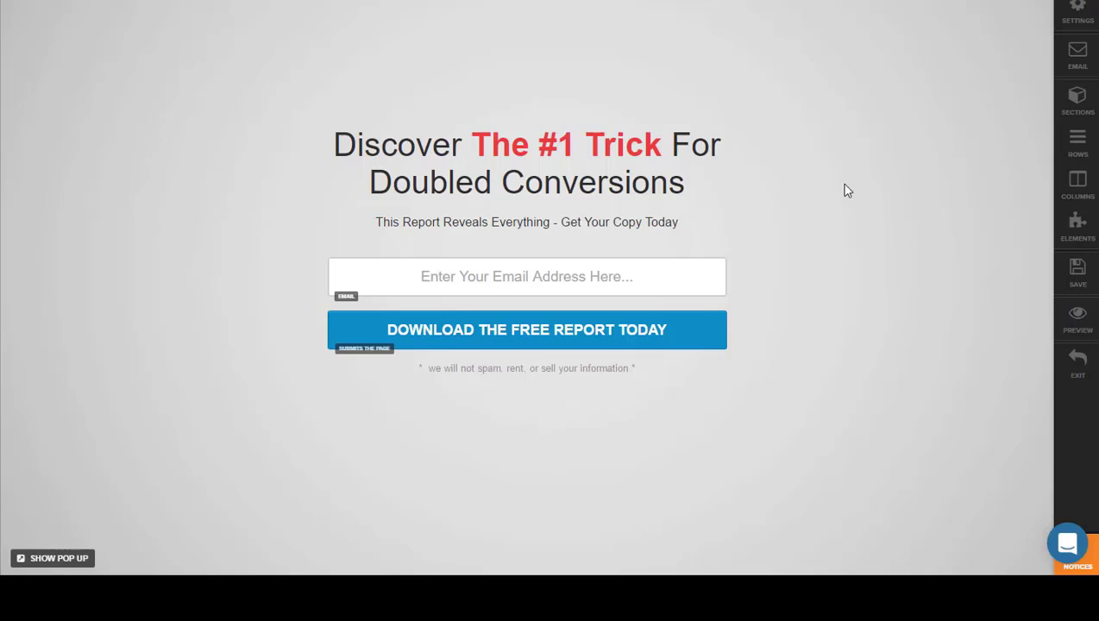
click(454, 173)
drag(339, 145, 682, 173)
right_click(626, 165)
click(665, 215)
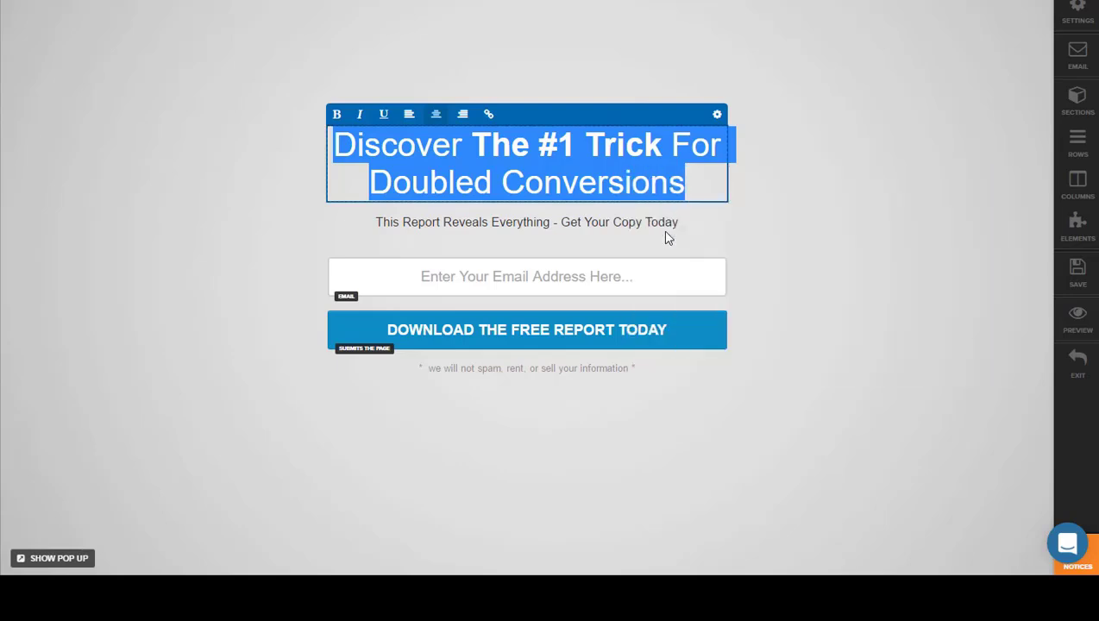
Step: Make "The Adventure Seeker's Guide To Kayaking:" bold in the headline
drag(541, 181, 559, 181)
click(625, 181)
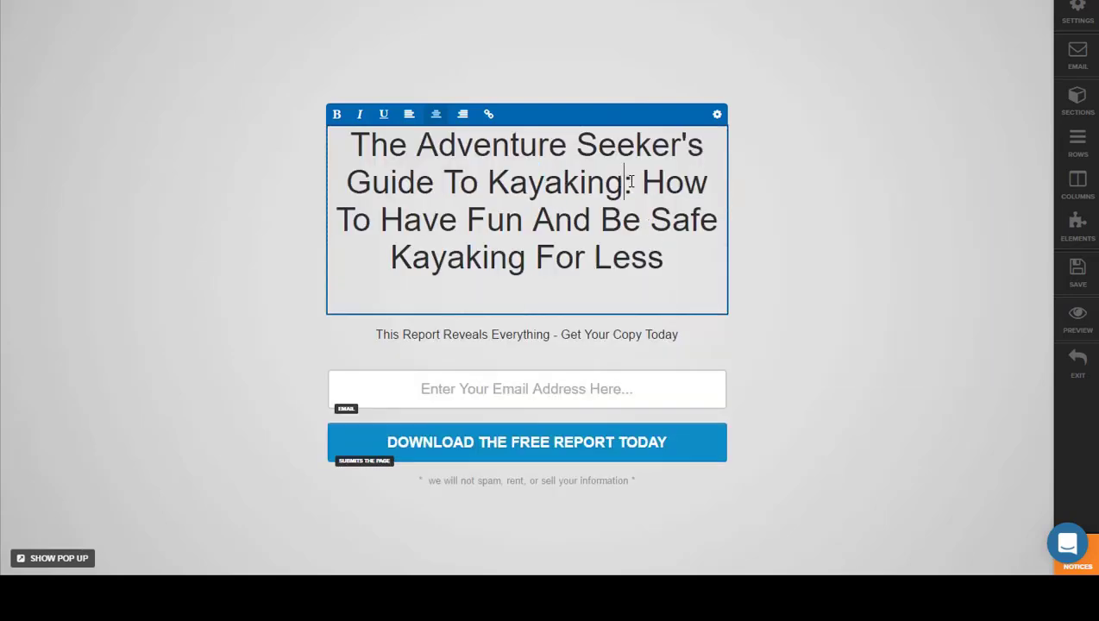
drag(631, 181, 359, 144)
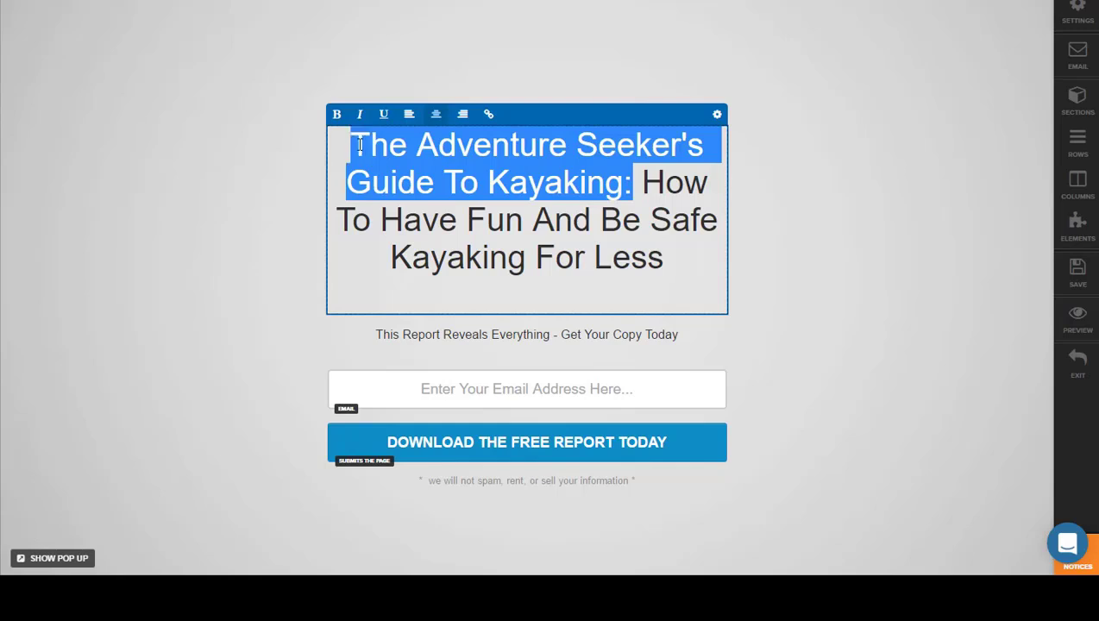
right_click(359, 145)
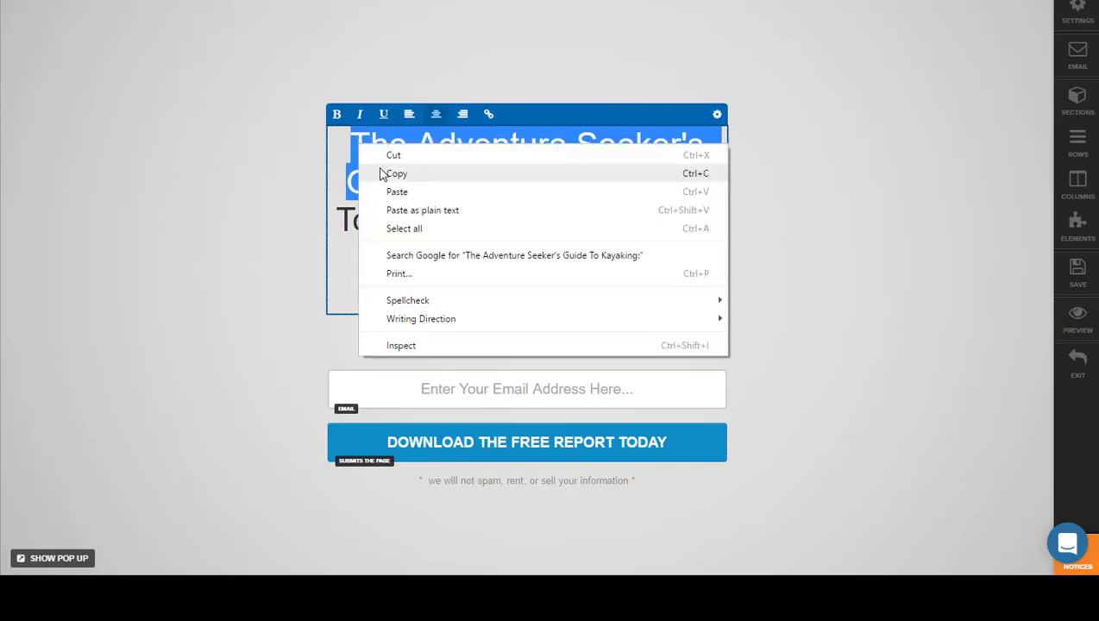
click(335, 114)
click(363, 139)
click(591, 176)
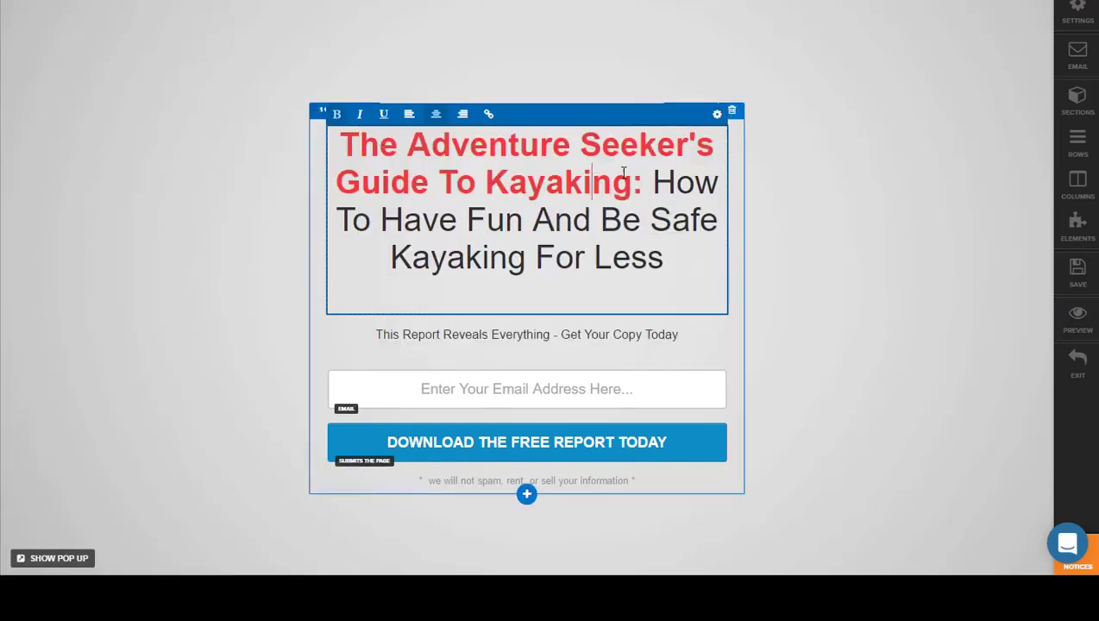
Step: Insert a line break in the headline before "How To Have Fun" so the subtitle starts on its own line
click(652, 181)
key(Return)
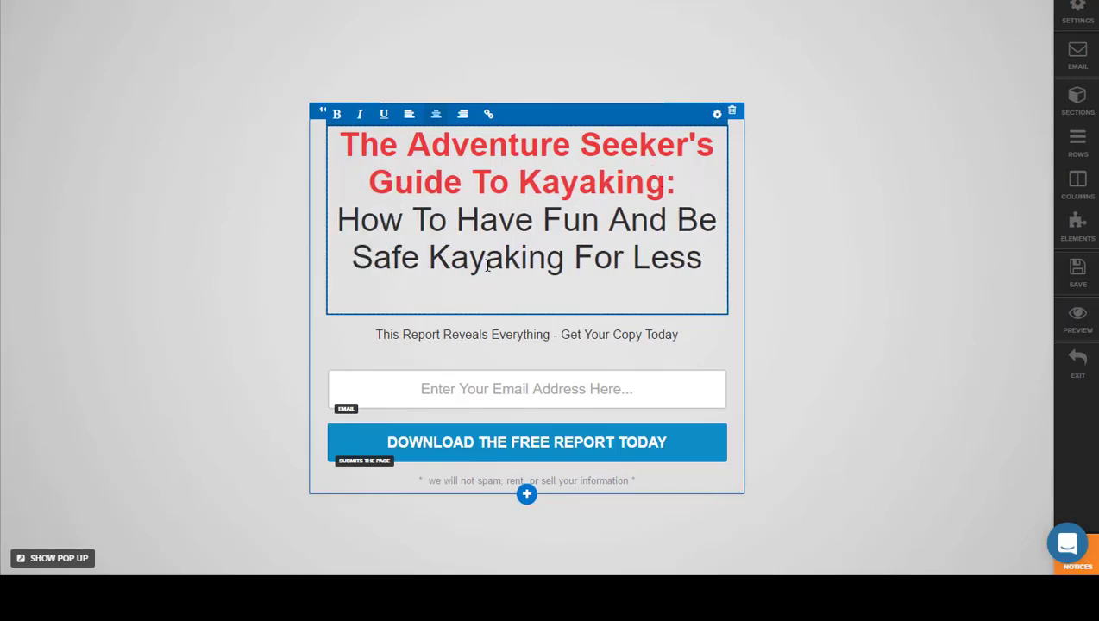
click(800, 311)
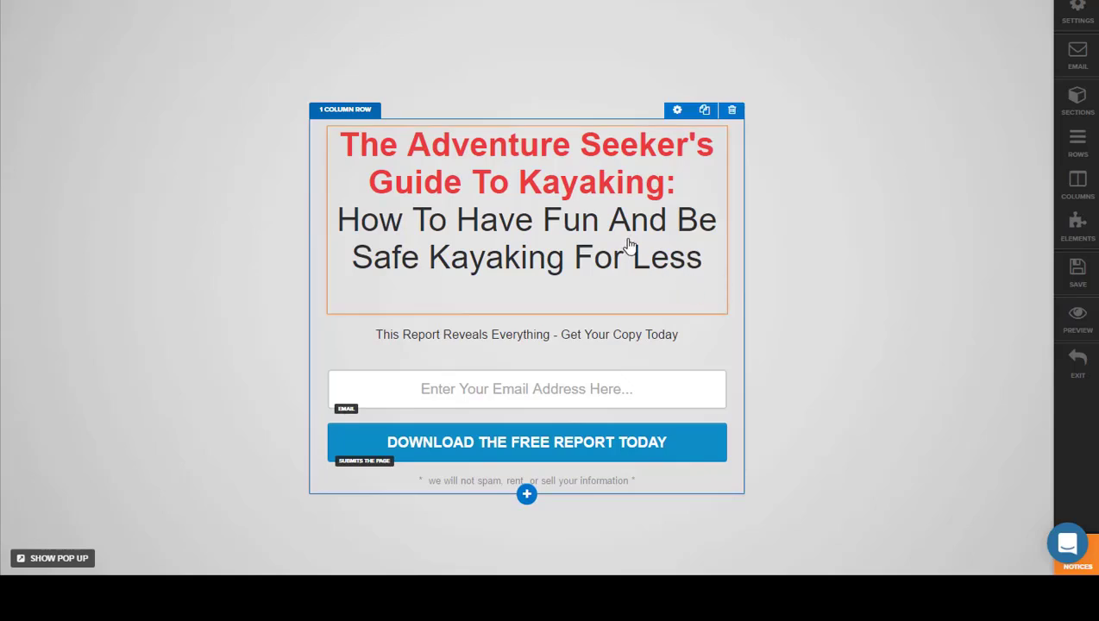
click(509, 235)
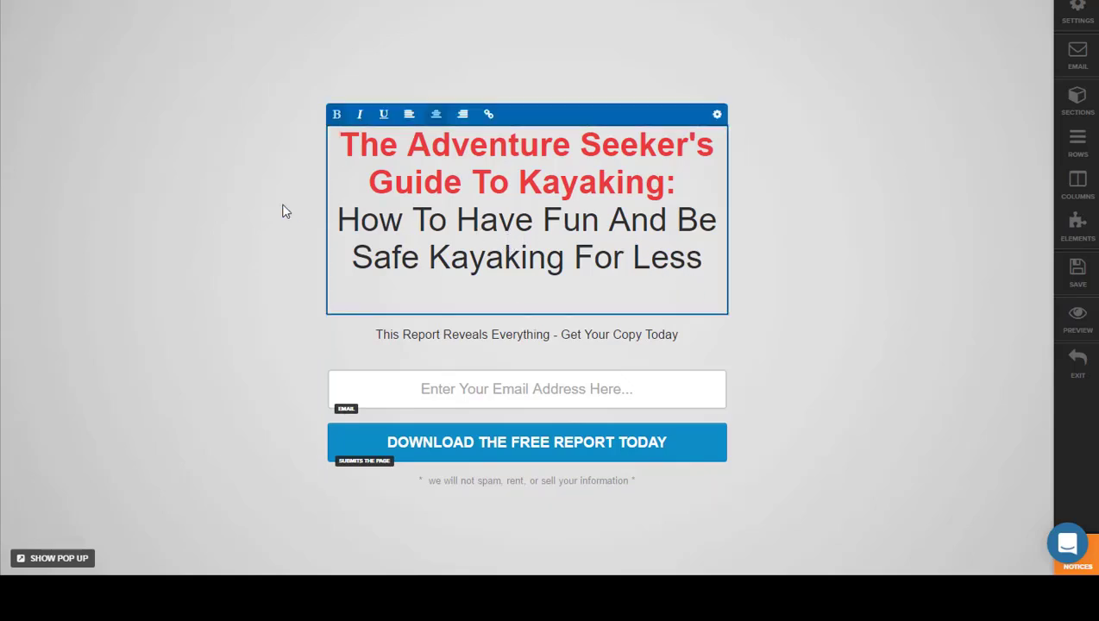
click(284, 211)
click(473, 214)
click(472, 222)
click(790, 244)
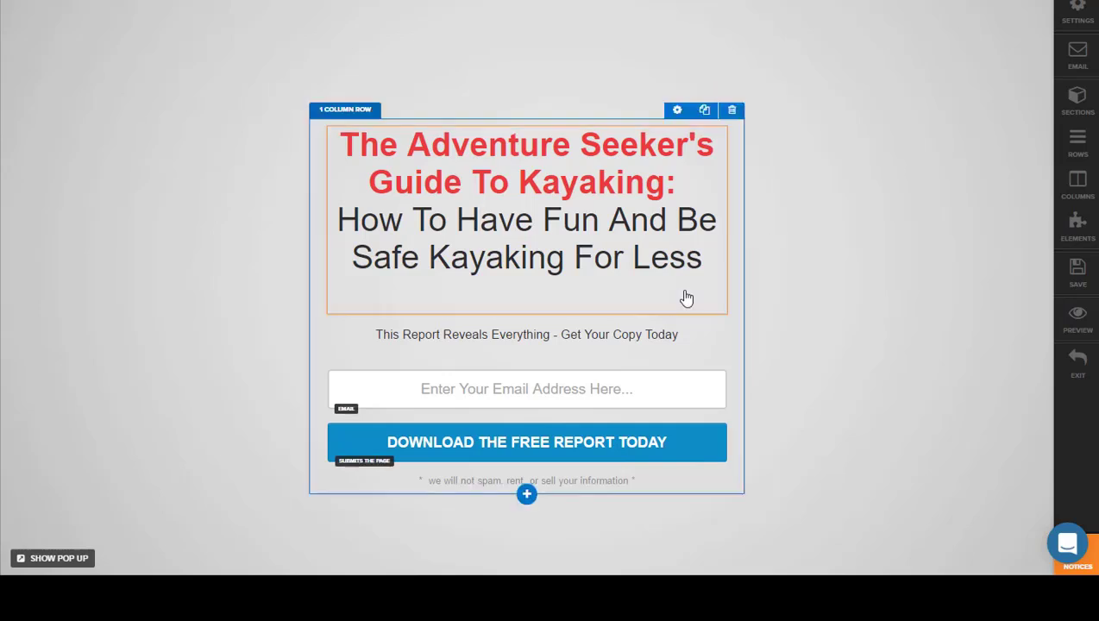
Step: Add an Input Form element to the page directly below the email address field
click(526, 410)
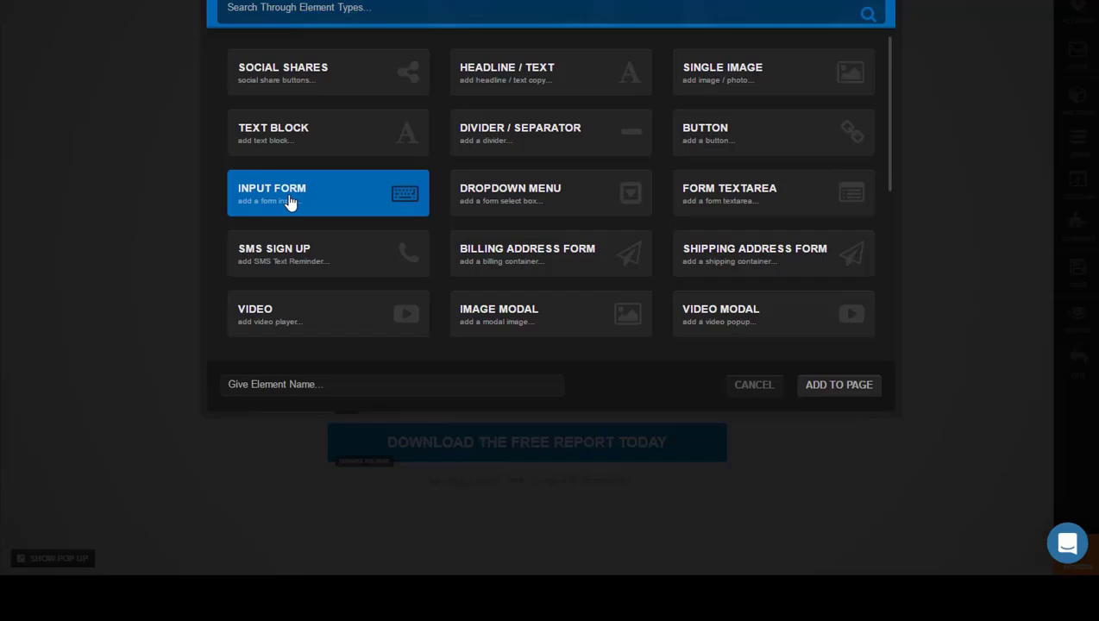
click(361, 215)
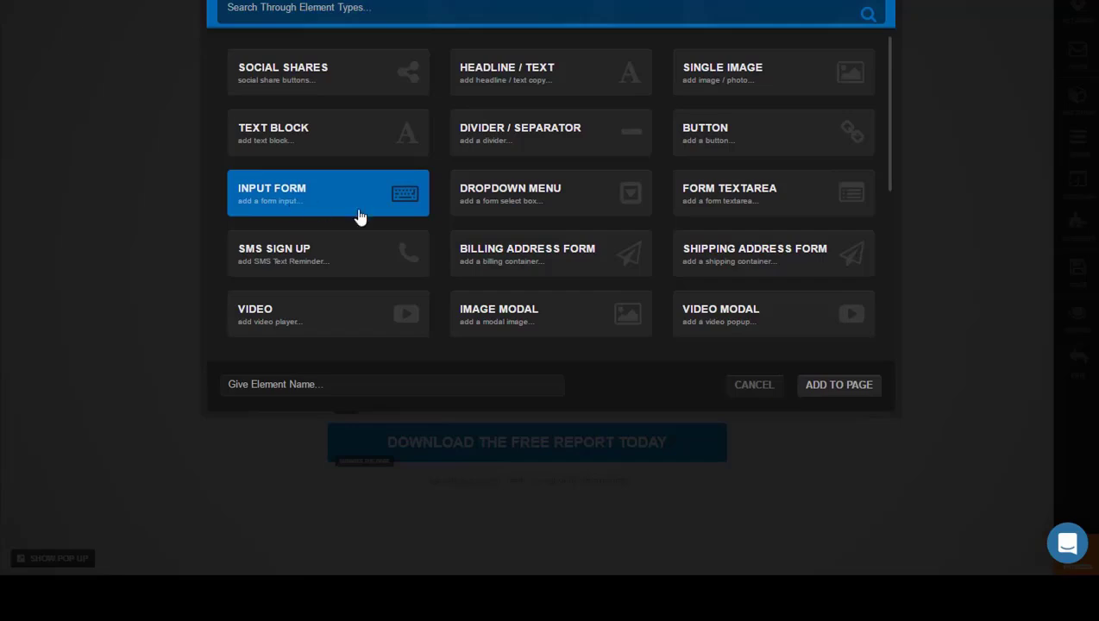
click(831, 385)
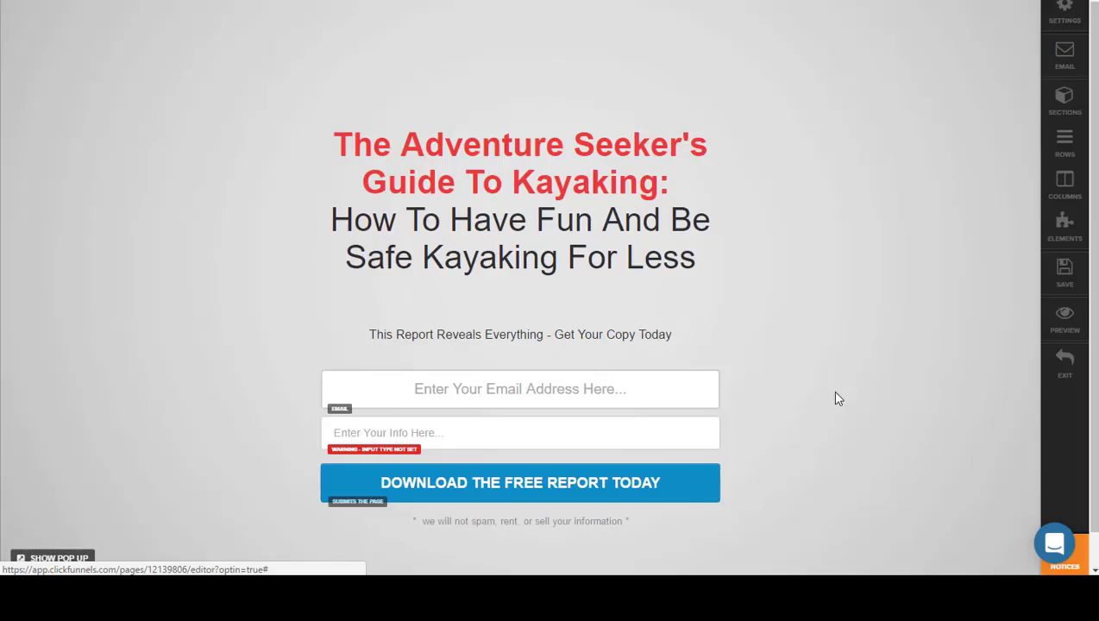
Step: Examine the settings of the new input field and those of the email address field above it
click(425, 436)
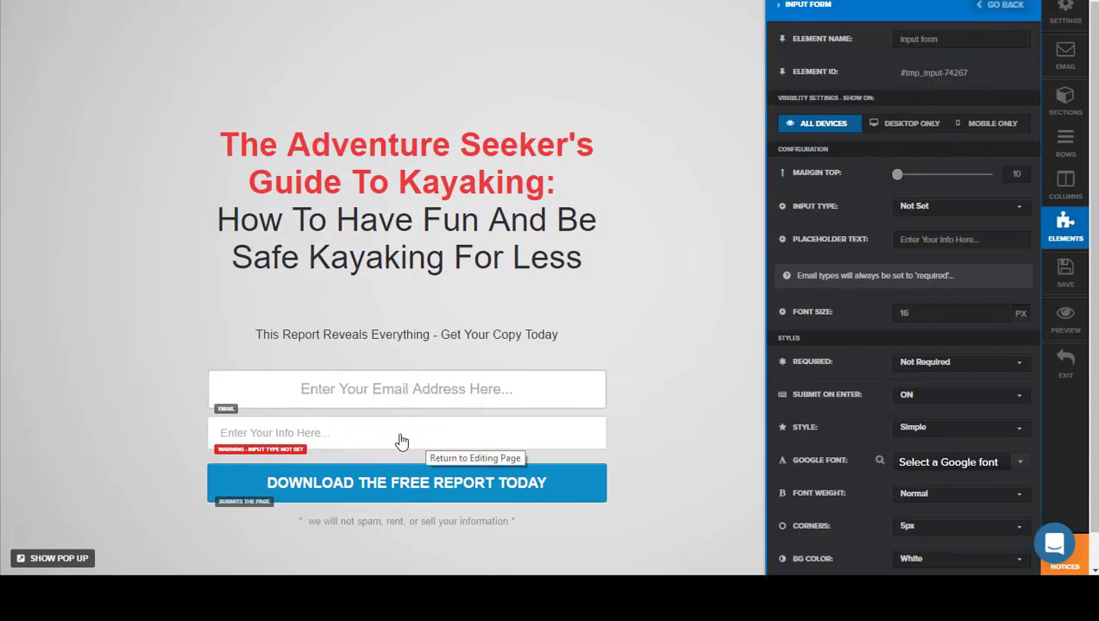
click(423, 393)
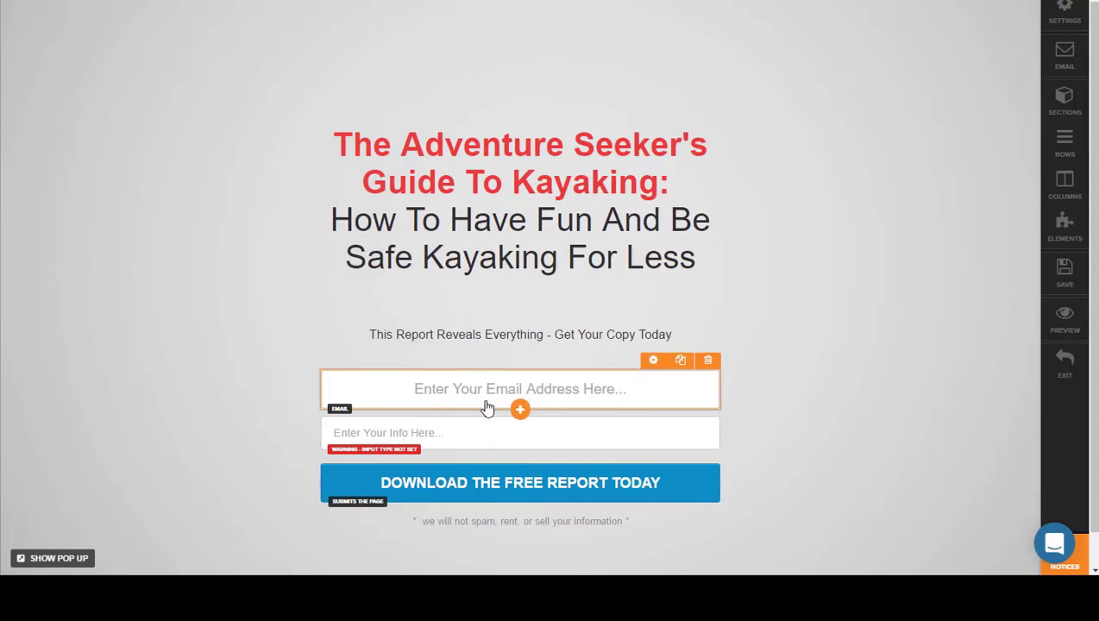
click(653, 362)
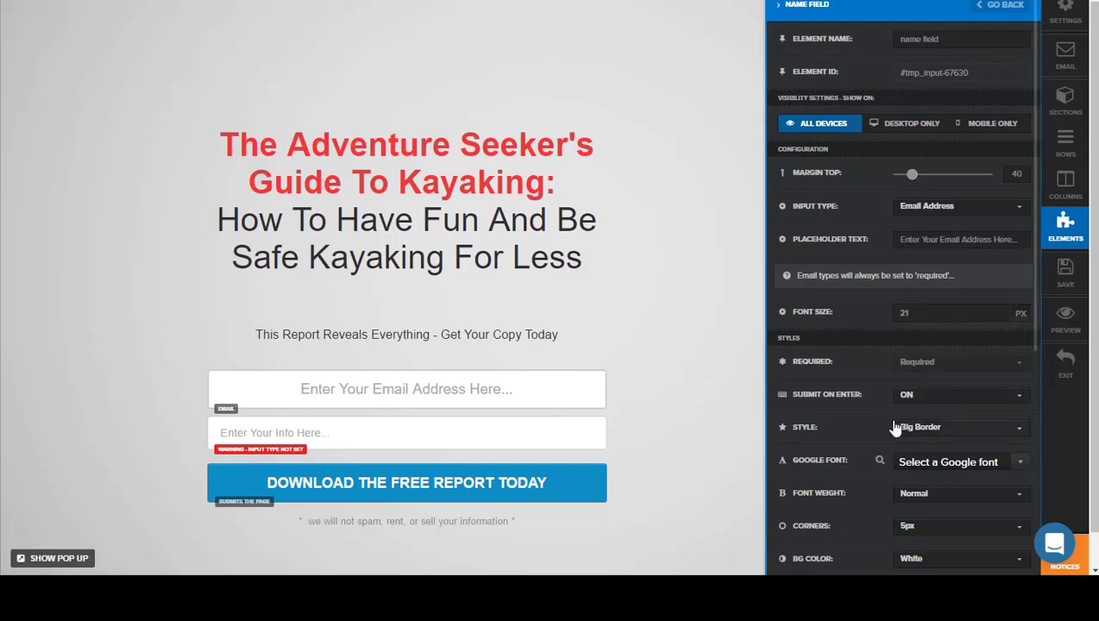
Step: Set the font size of the new input field below the email address field to 21 px
scroll(837, 411, down, 1)
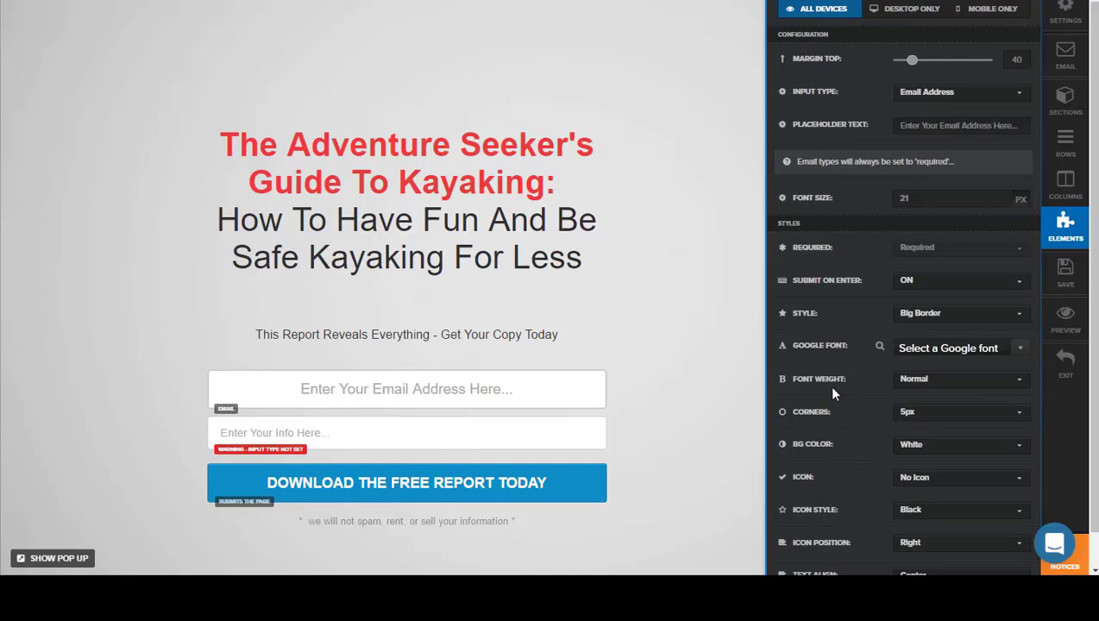
click(387, 440)
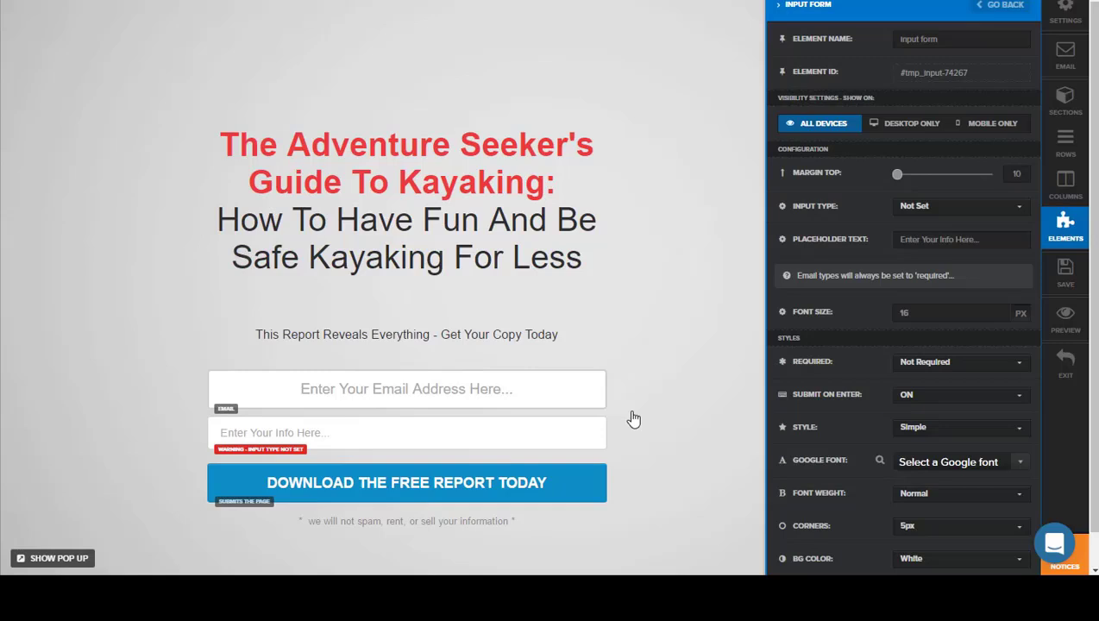
click(998, 313)
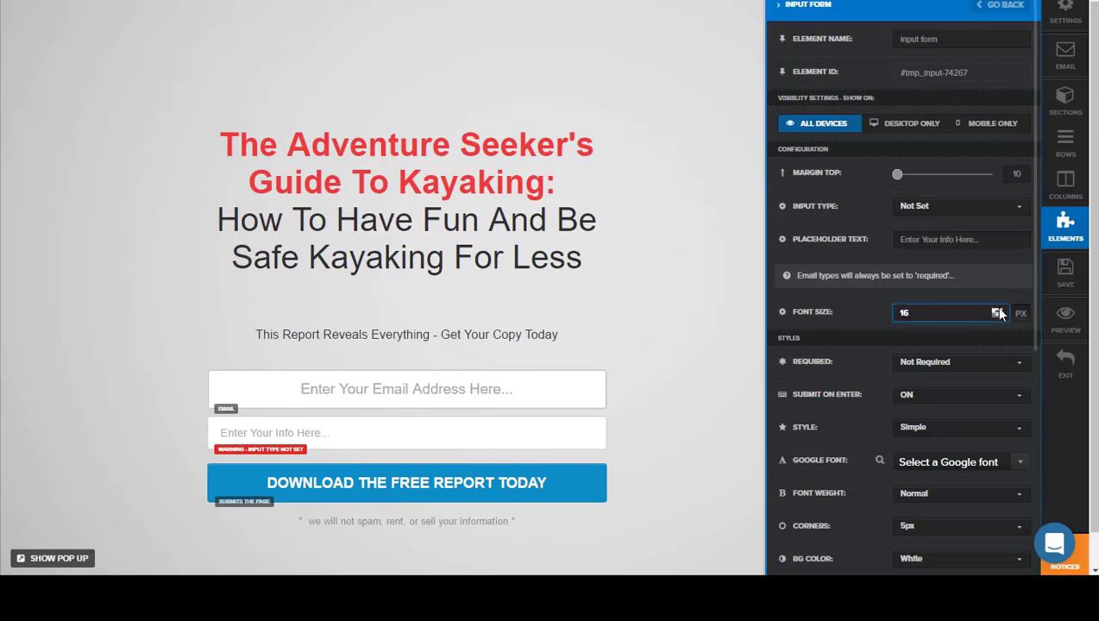
click(437, 441)
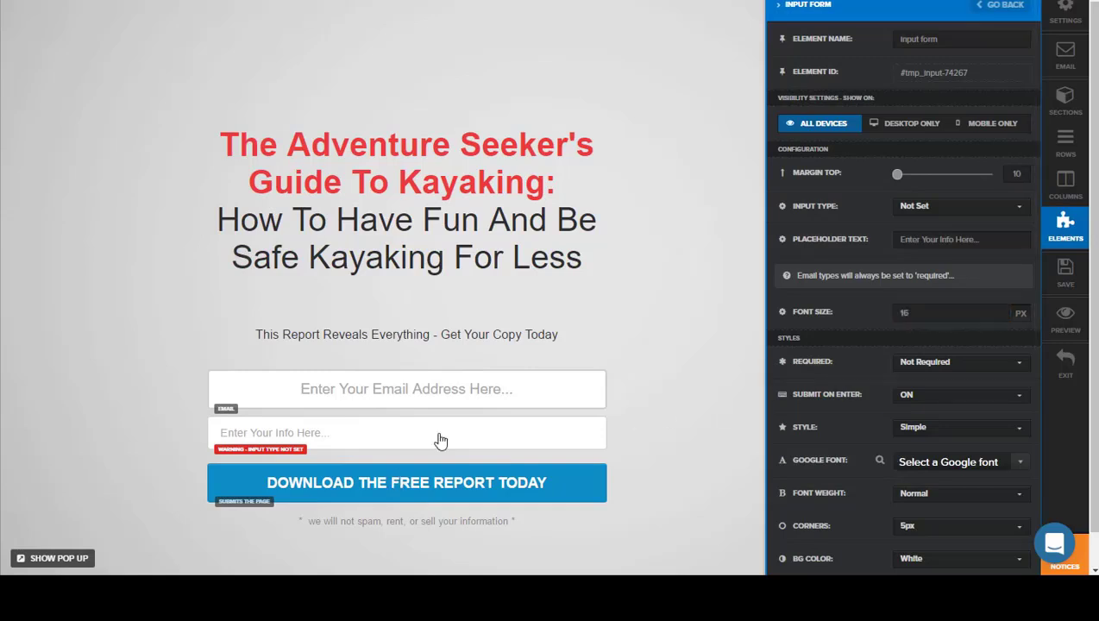
click(663, 423)
click(997, 310)
click(997, 309)
click(997, 309)
click(997, 310)
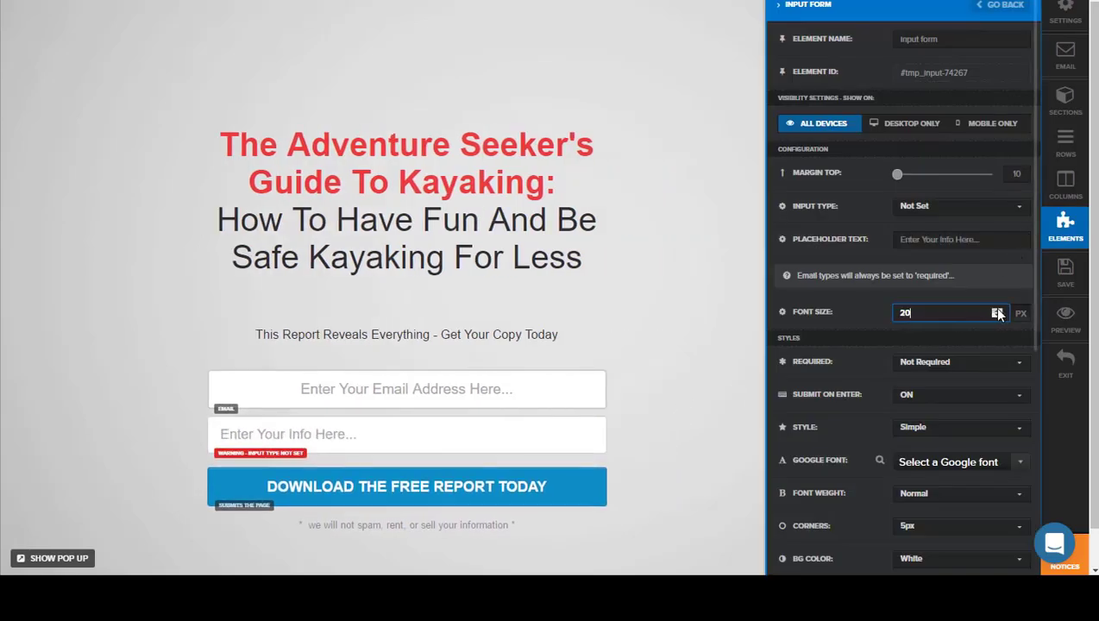
click(997, 310)
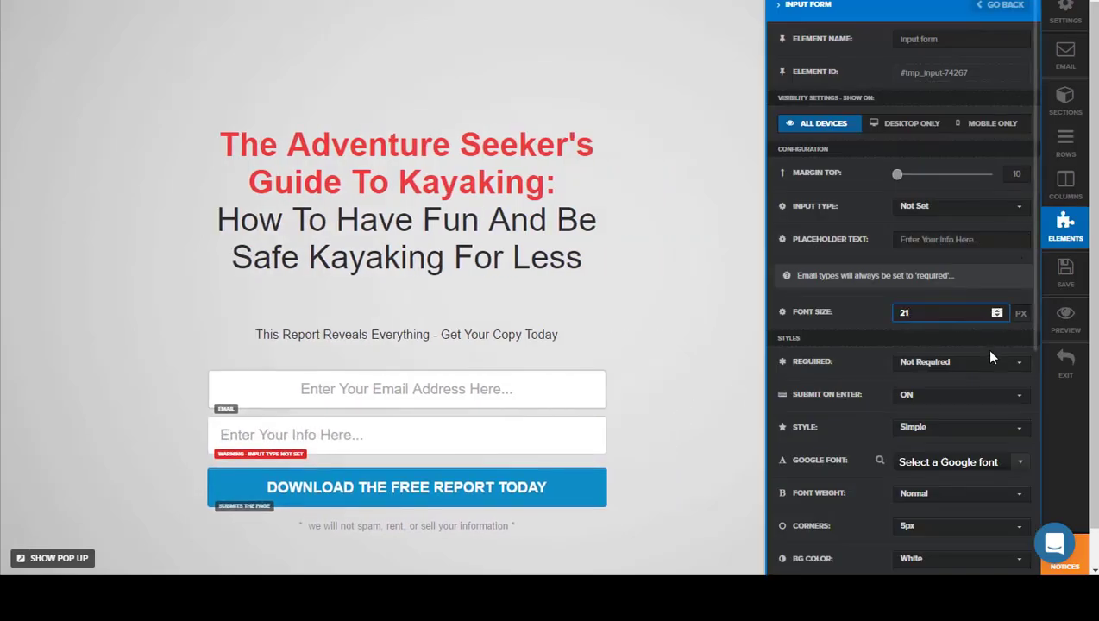
Step: Set the text alignment of the new input field to Center
scroll(990, 357, down, 1)
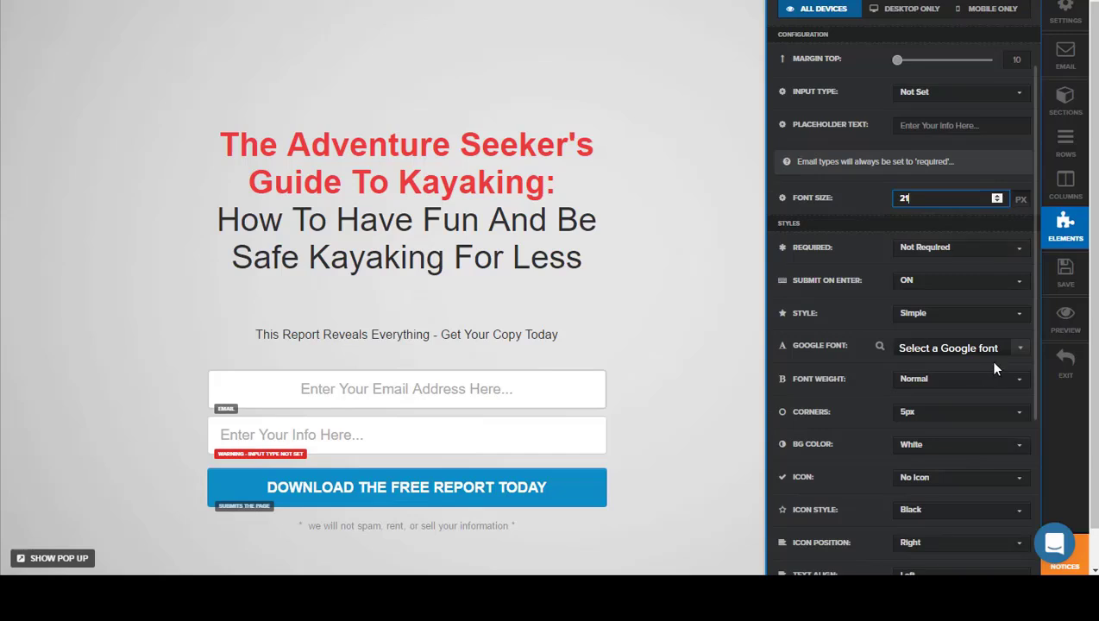
scroll(991, 358, down, 1)
click(1017, 462)
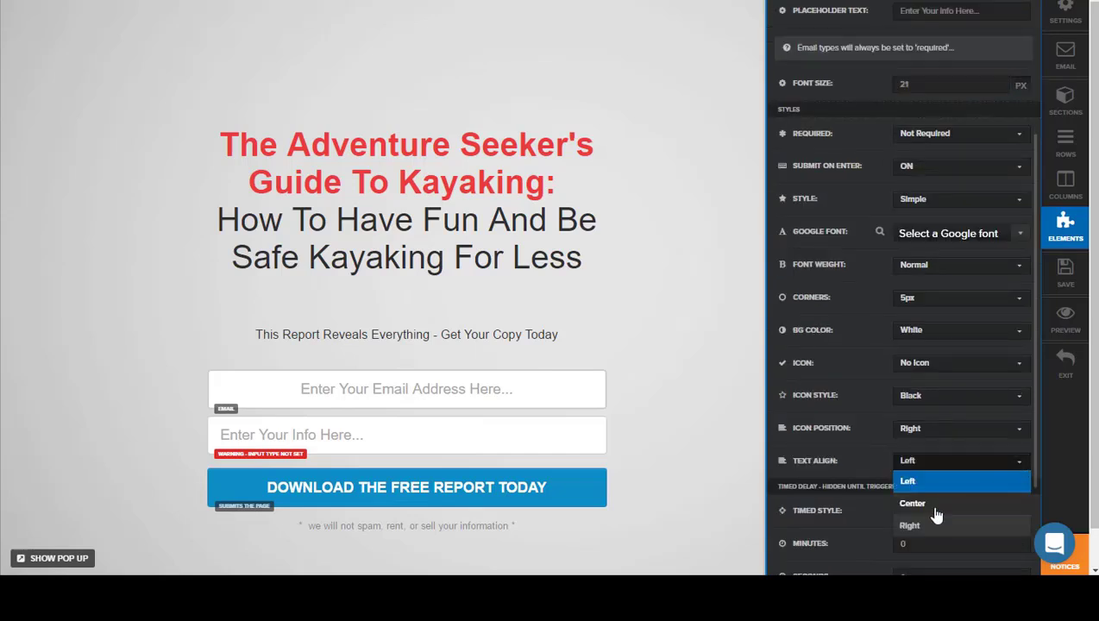
click(914, 504)
Step: Change the new input field's placeholder text to "Enter Your Name Here..." and move the field above the email address field
scroll(920, 295, up, 2)
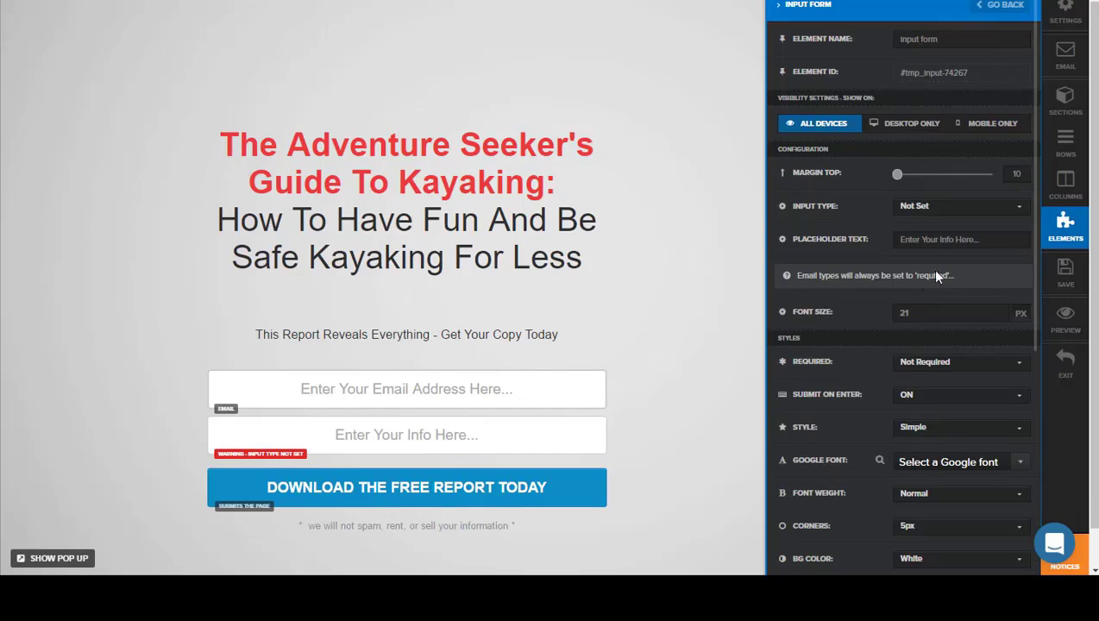
click(953, 242)
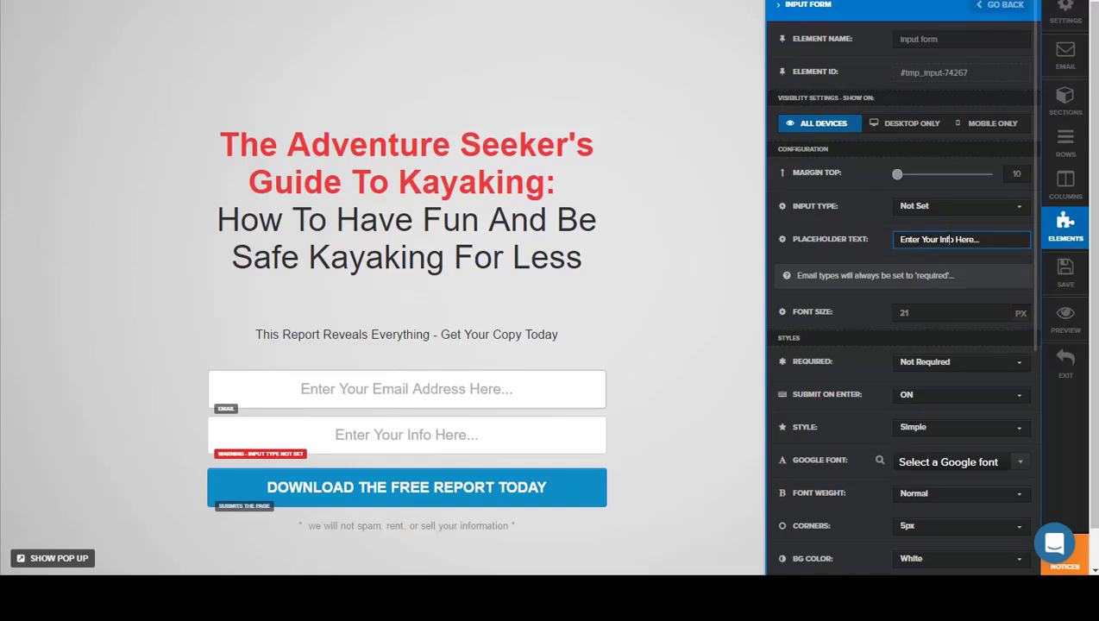
text(Name)
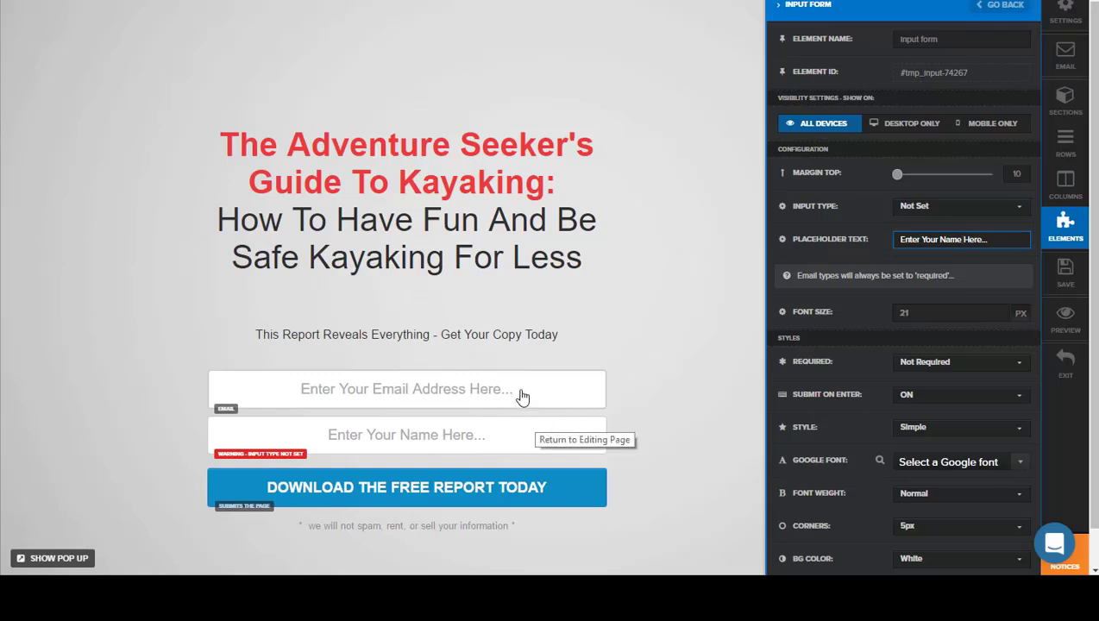
click(696, 390)
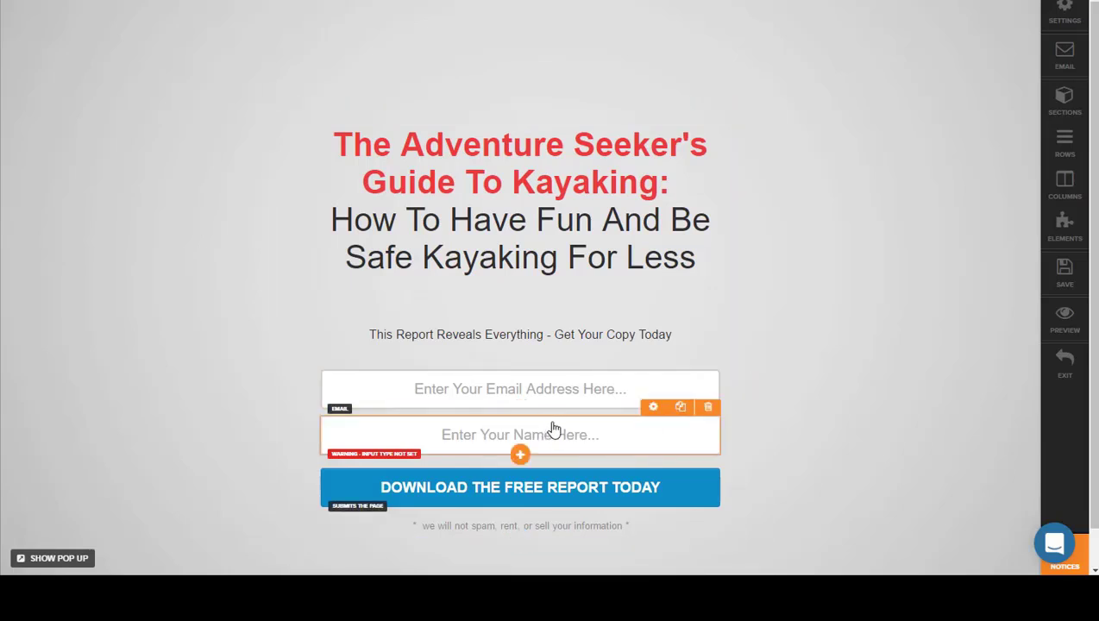
drag(554, 428, 555, 361)
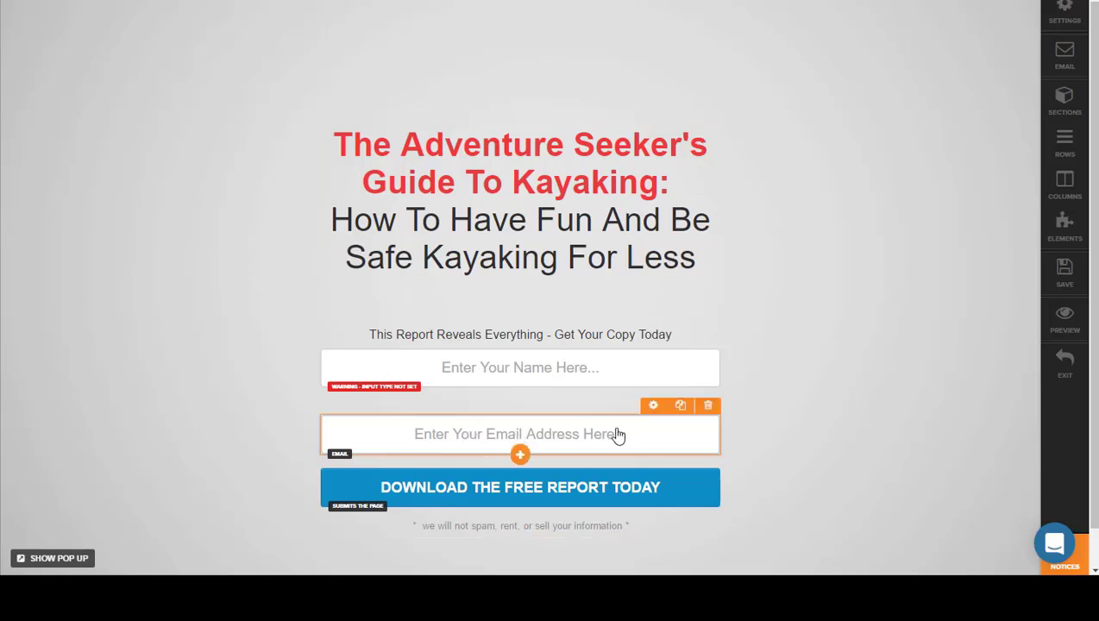
Step: Reduce the top margin of the email address field to 17
click(653, 406)
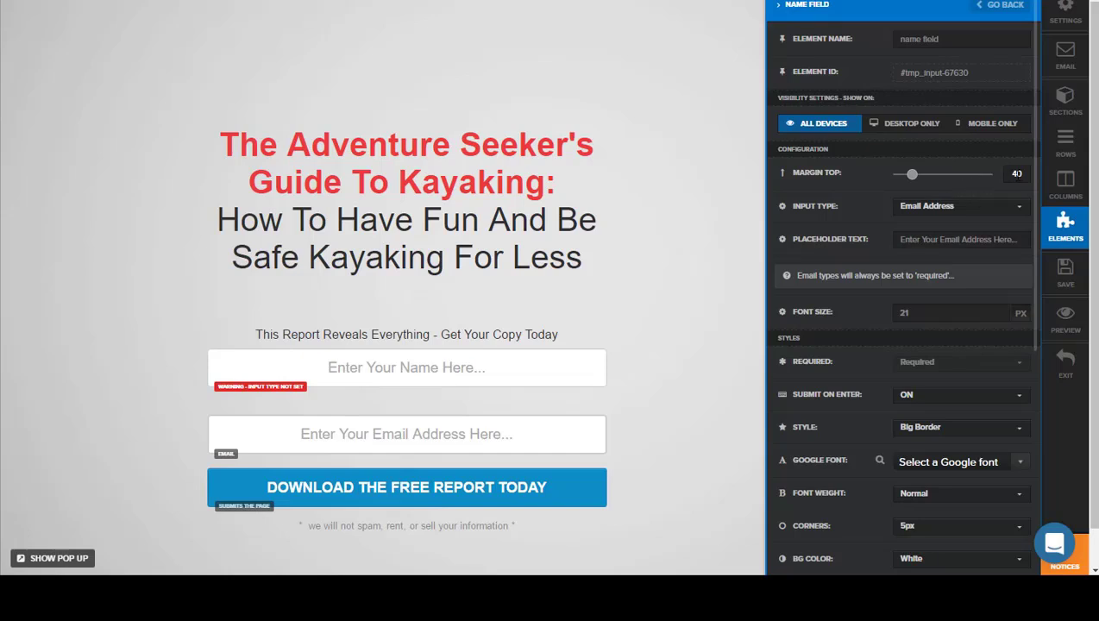
drag(911, 177, 900, 178)
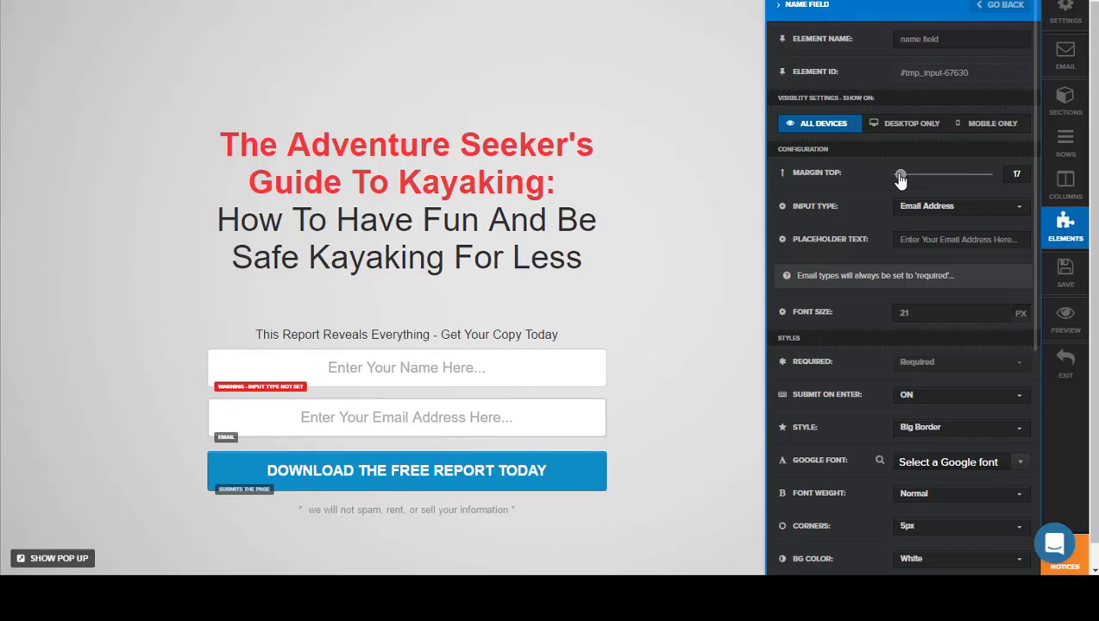
click(496, 376)
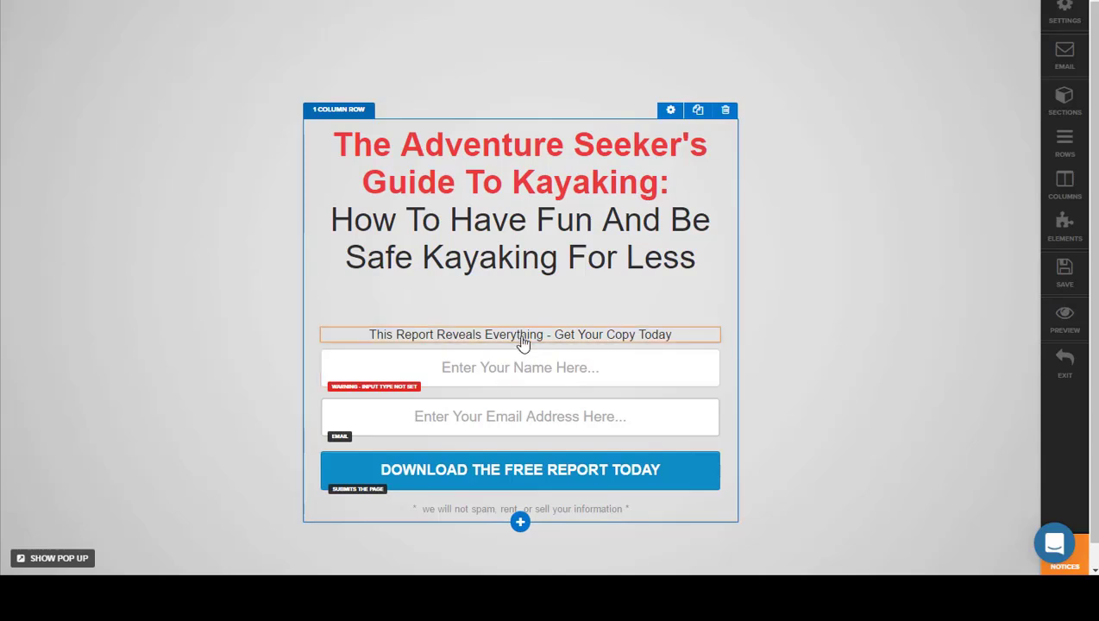
Step: Increase the top margin of the "Enter Your Name Here..." field to 31
click(654, 343)
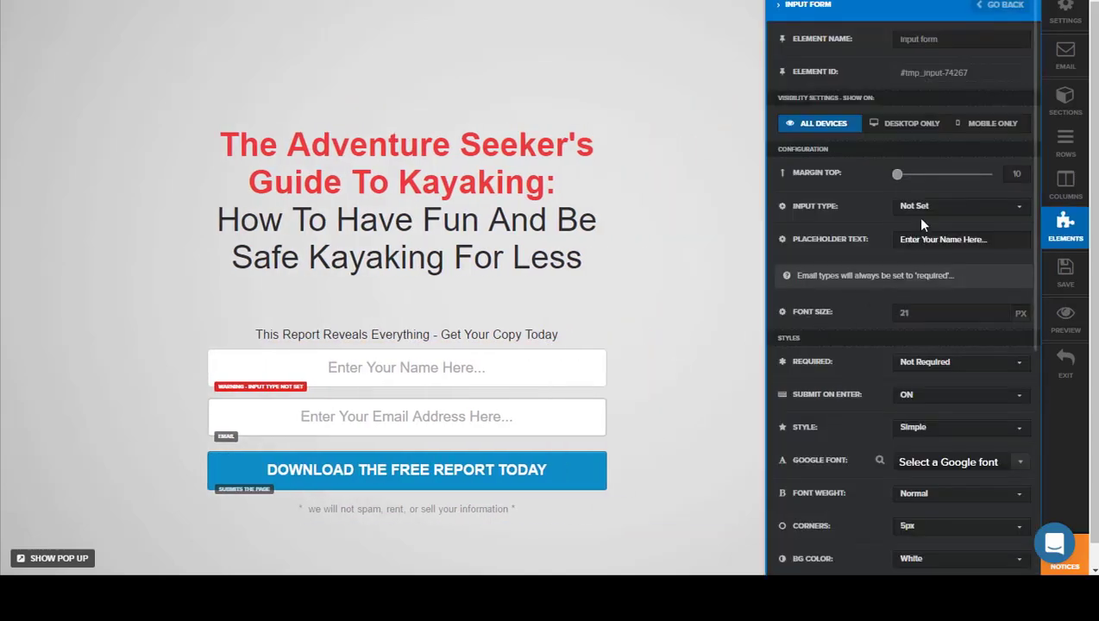
drag(899, 183, 907, 181)
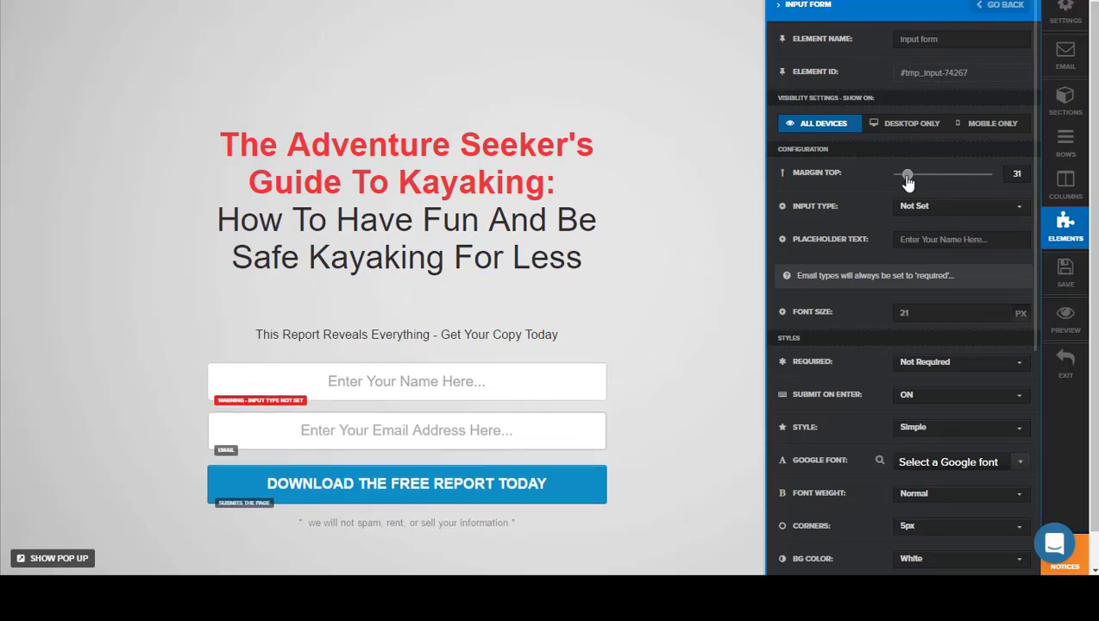
click(663, 380)
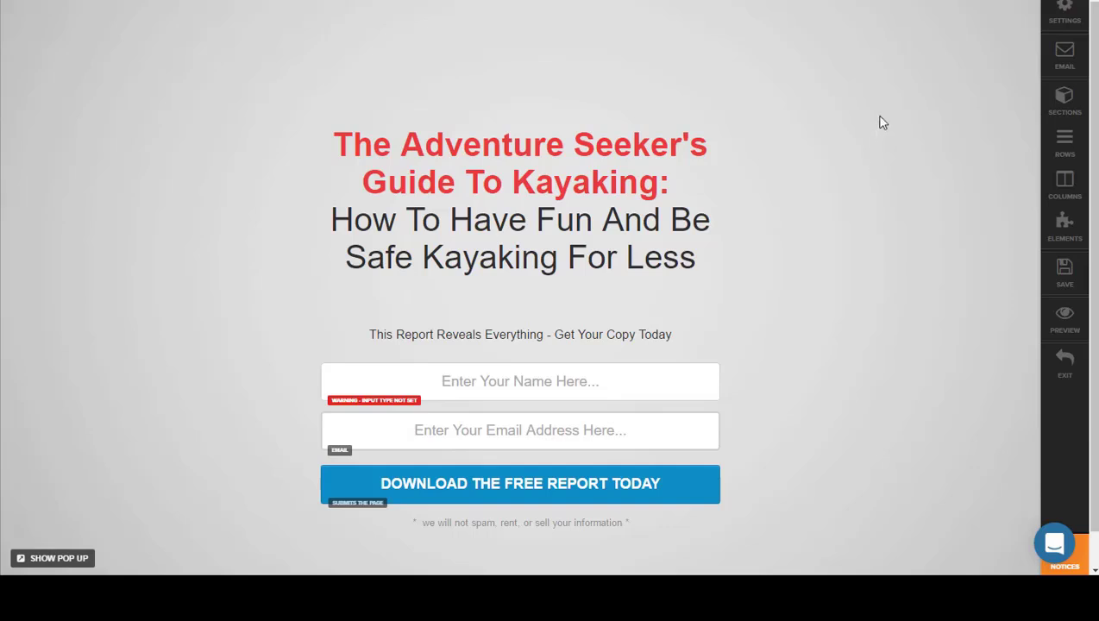
Step: Set the page's email integration to AWeber (Aweber) with the action Integrate Existing Form
click(1067, 61)
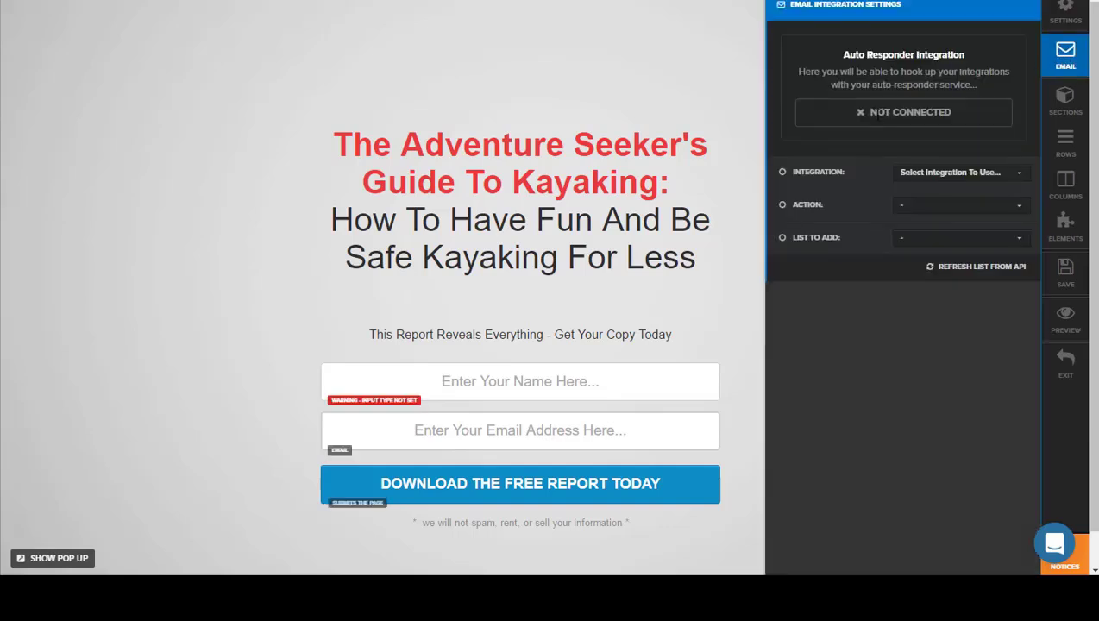
click(957, 172)
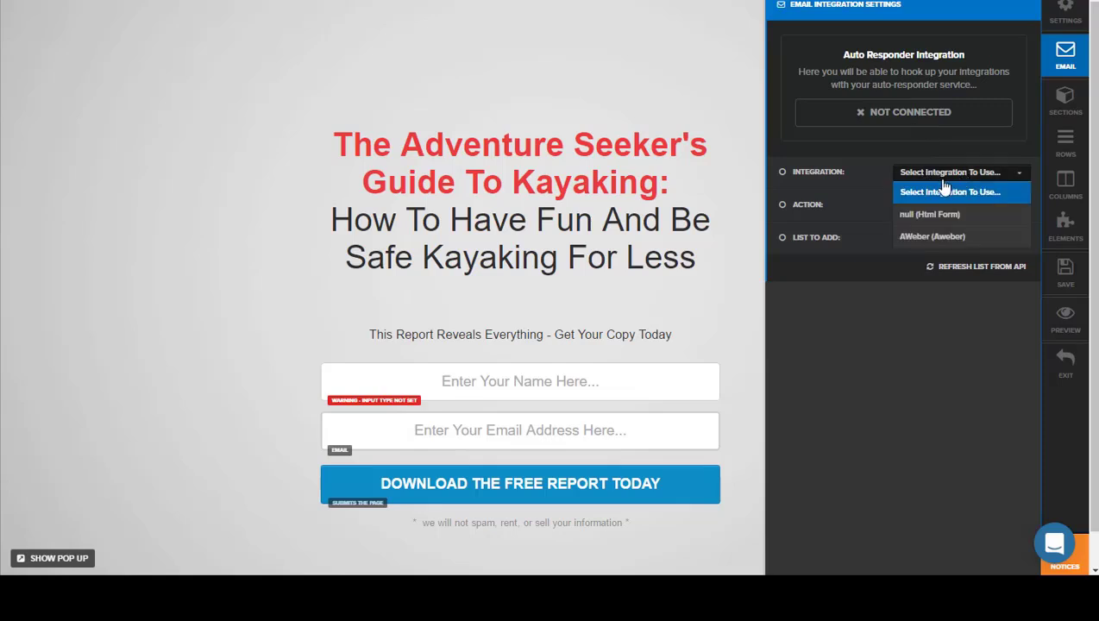
click(921, 231)
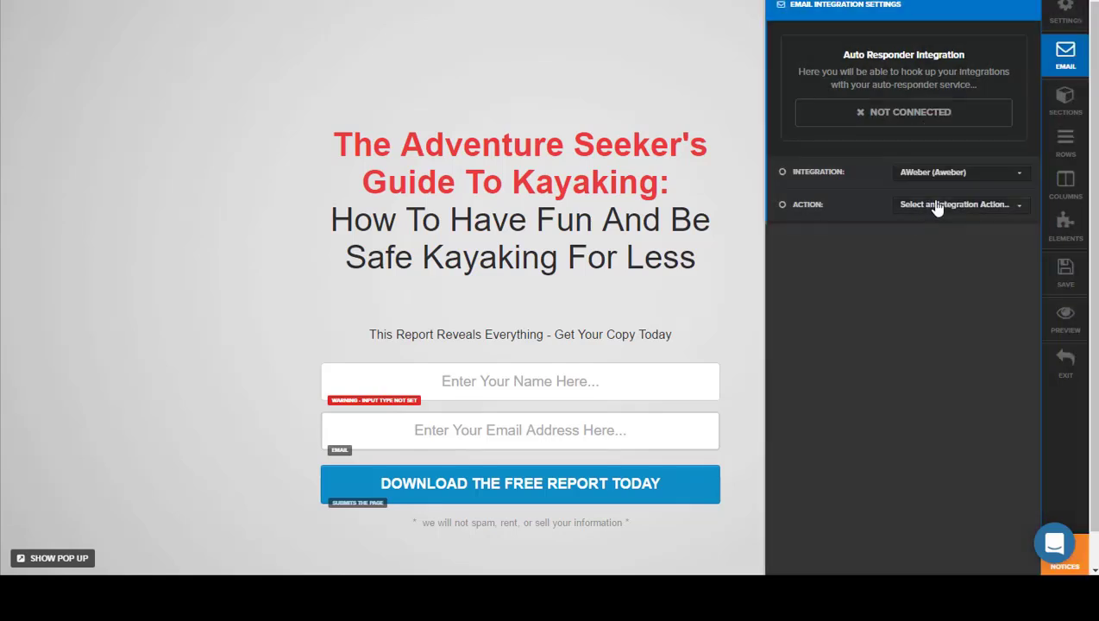
click(936, 209)
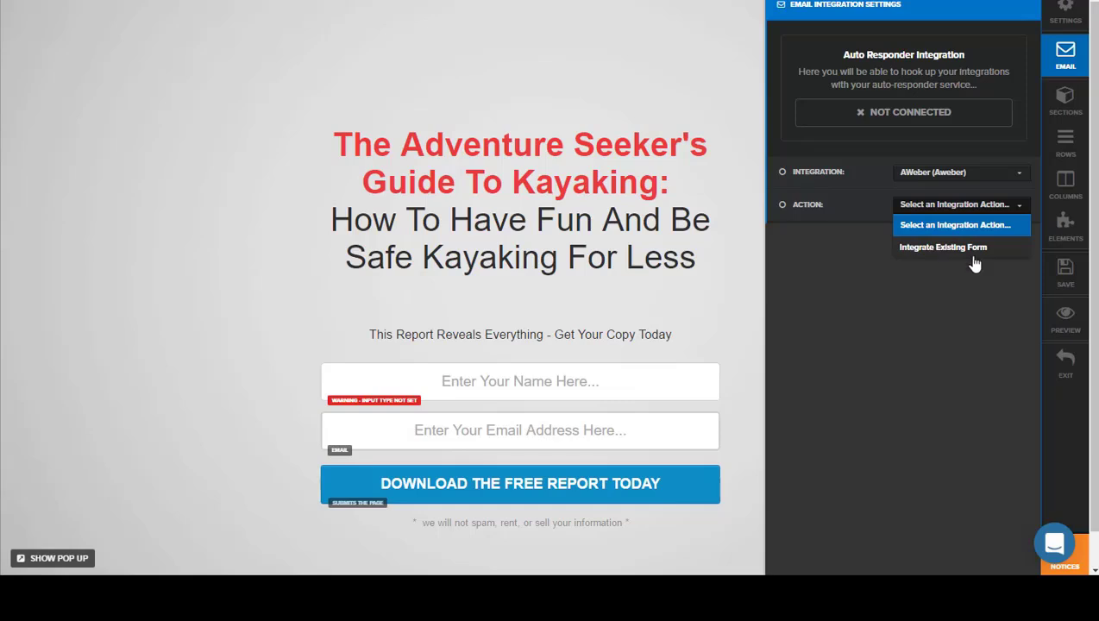
click(950, 250)
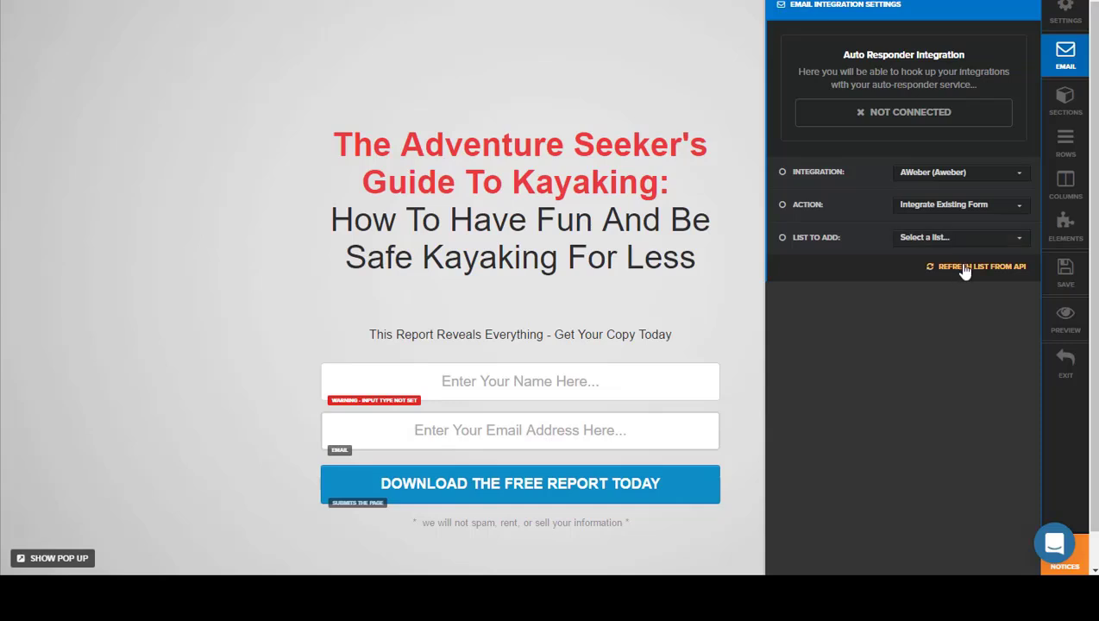
click(949, 177)
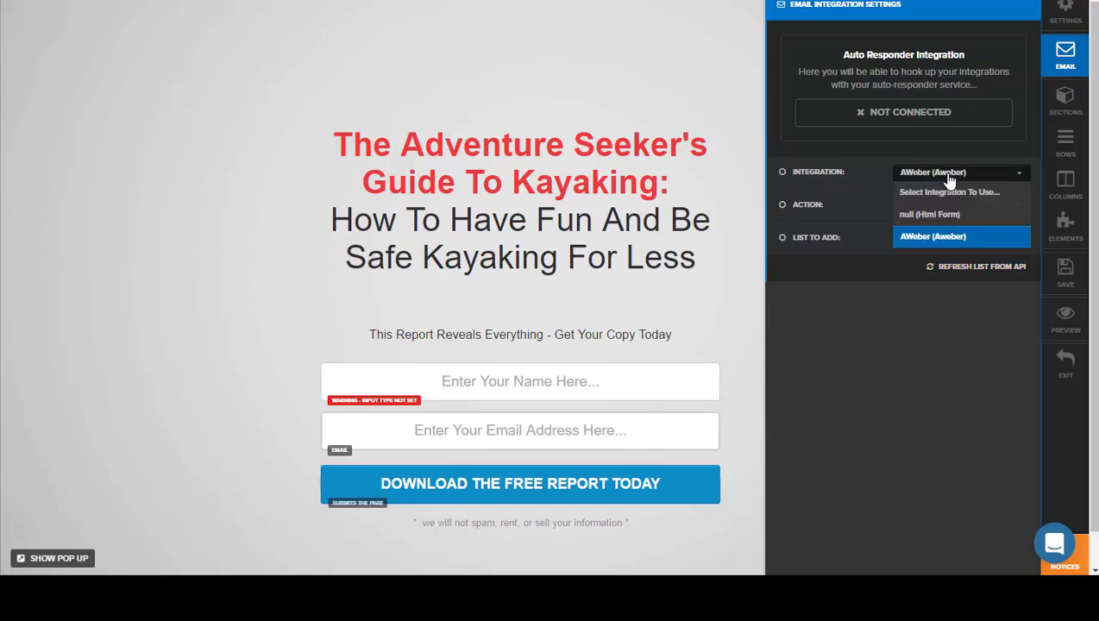
click(690, 76)
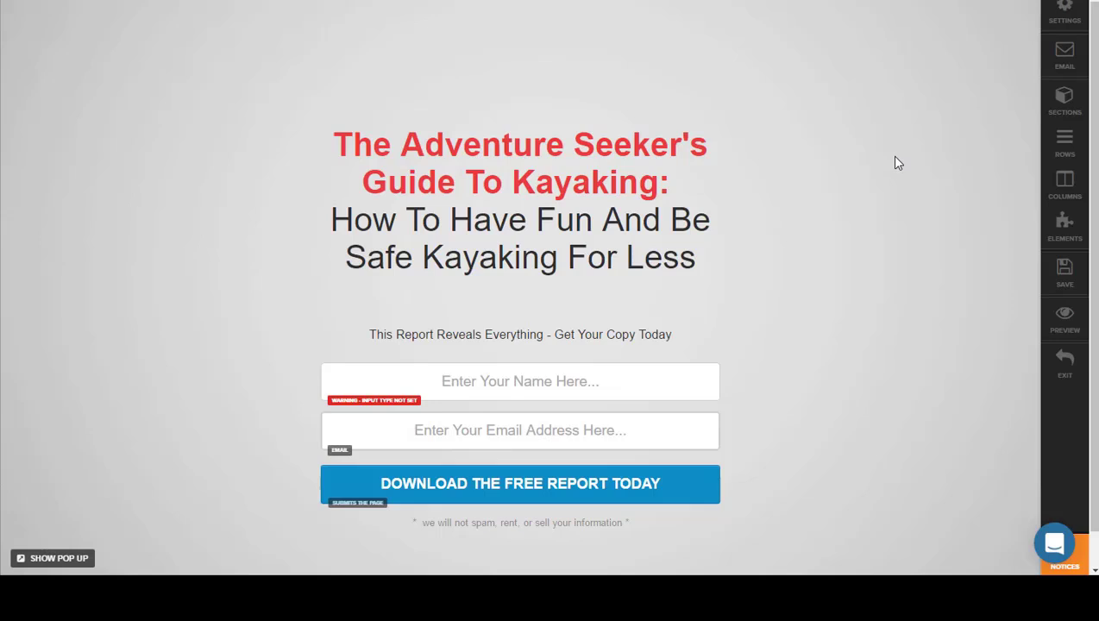
Step: Examine the lists of sections, rows and columns that make up the opt-in page
scroll(895, 159, down, 1)
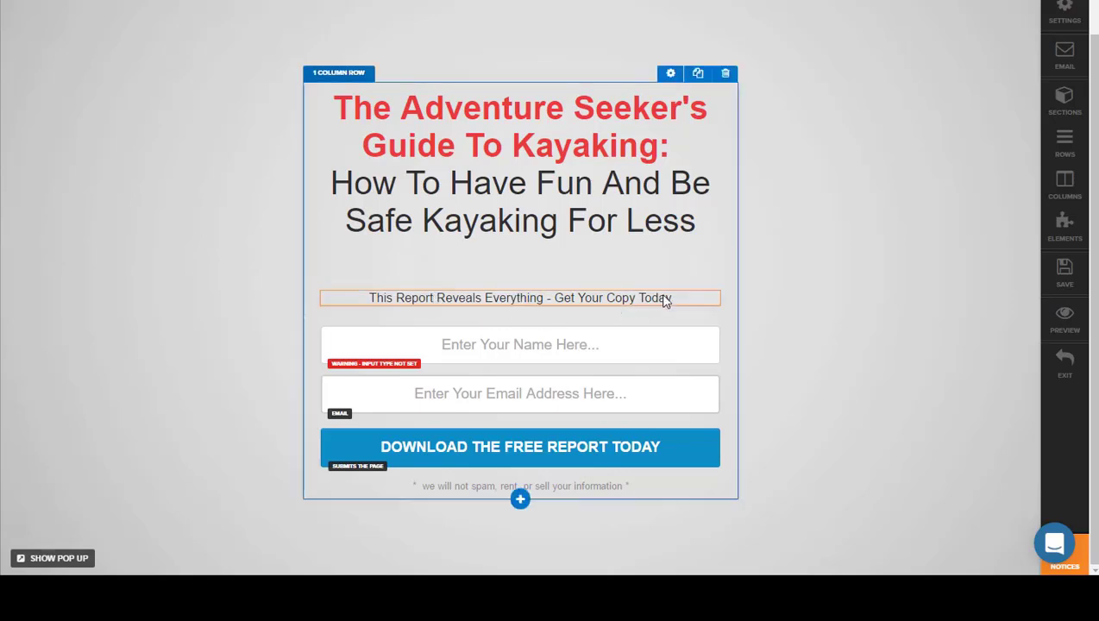
mouse_move(665, 300)
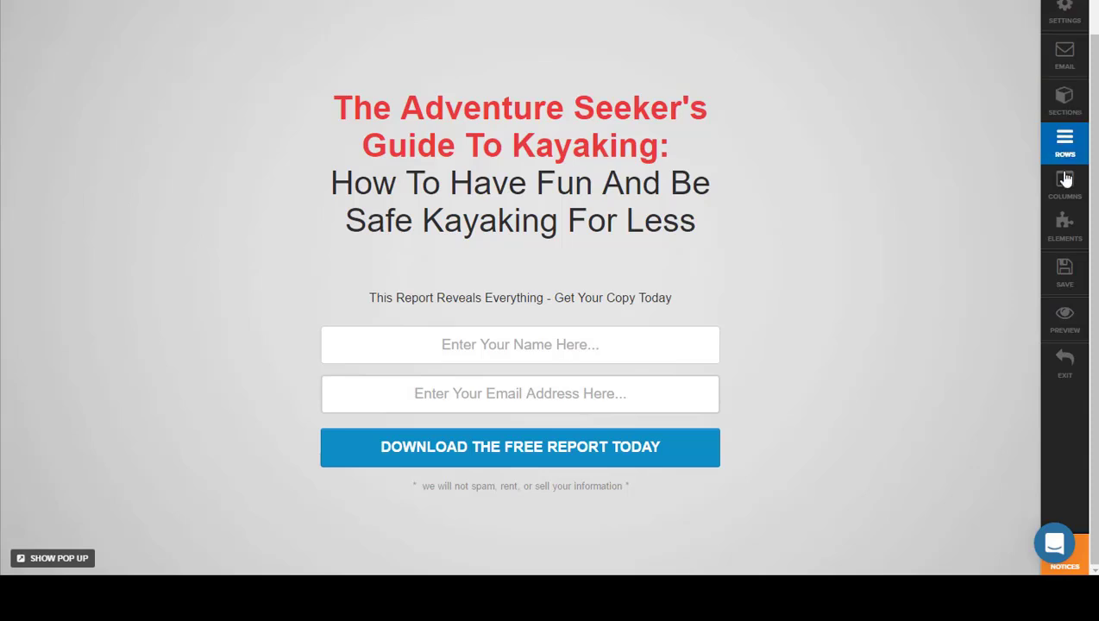
click(1056, 102)
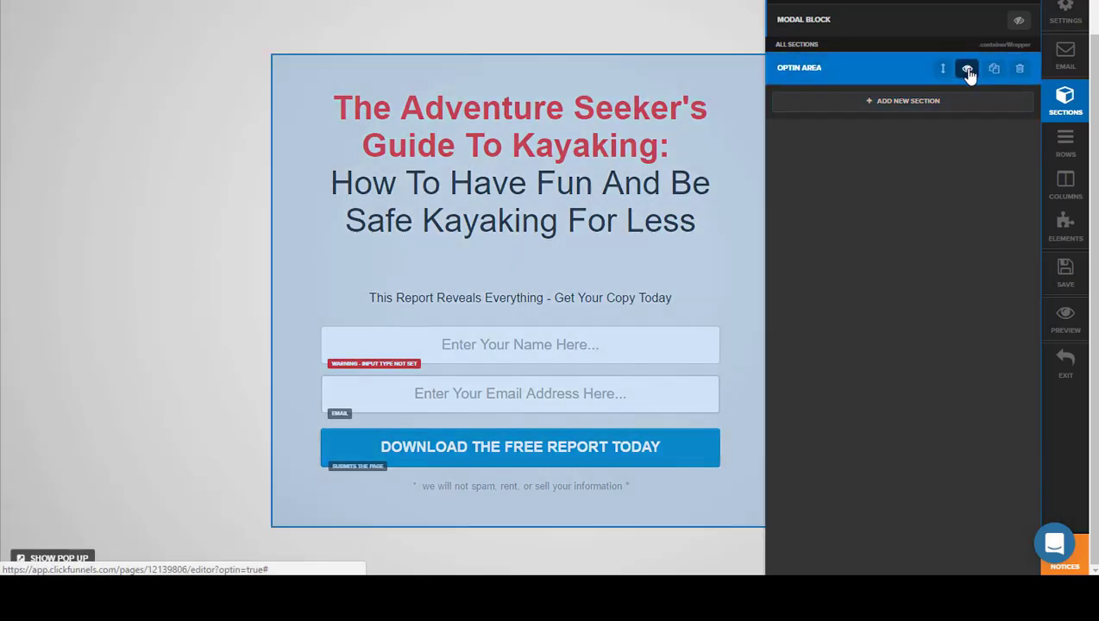
click(968, 70)
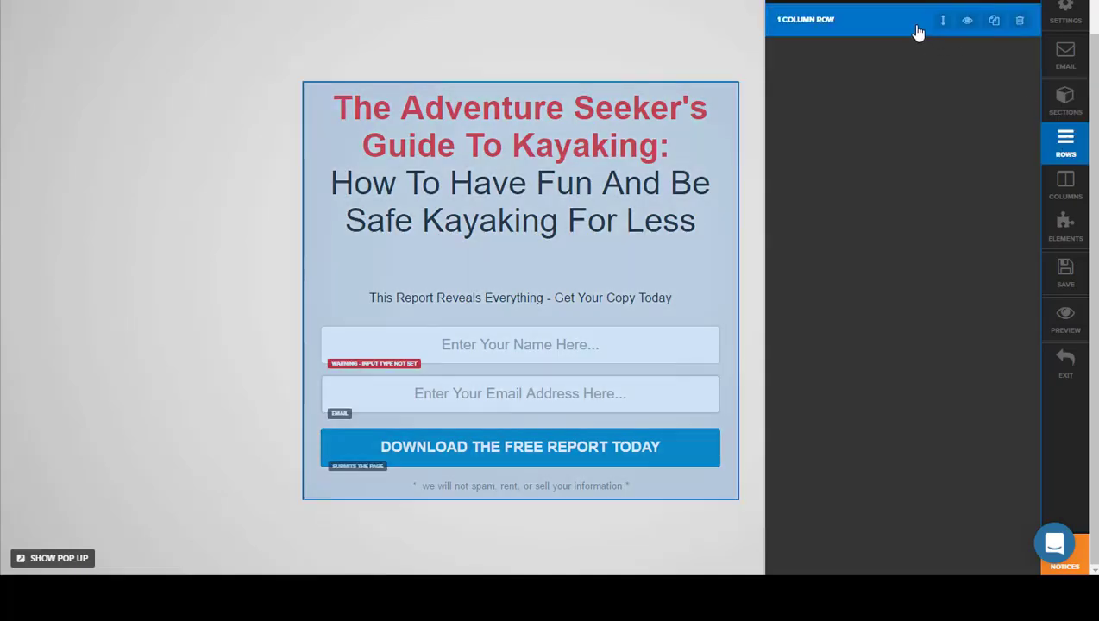
click(1065, 184)
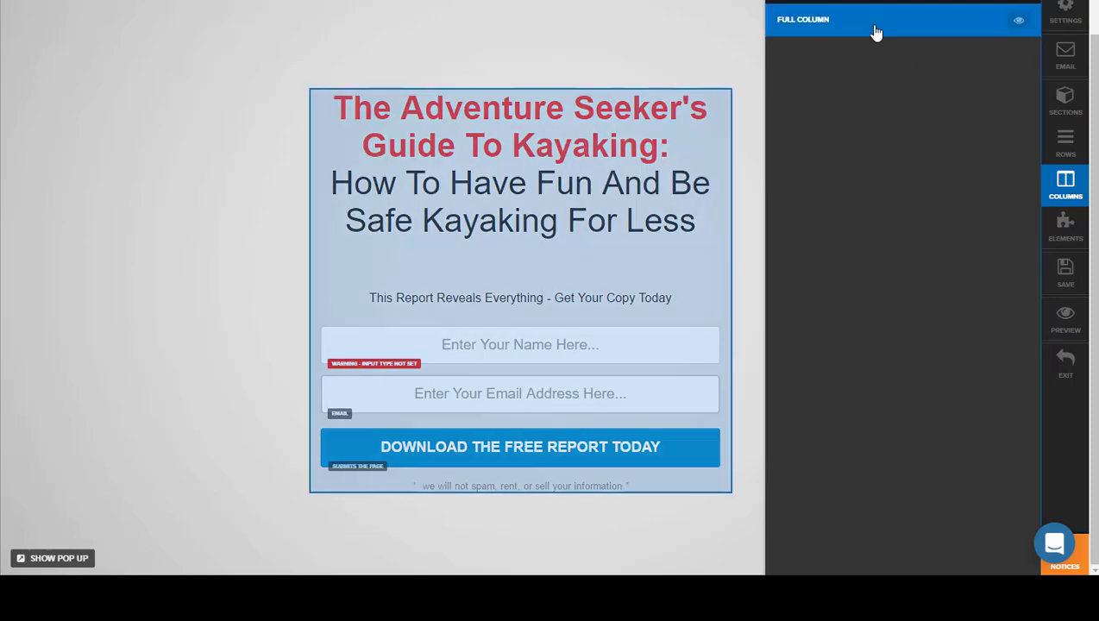
Step: Hide the Sub Headline element on the opt-in page and save the page
click(1065, 226)
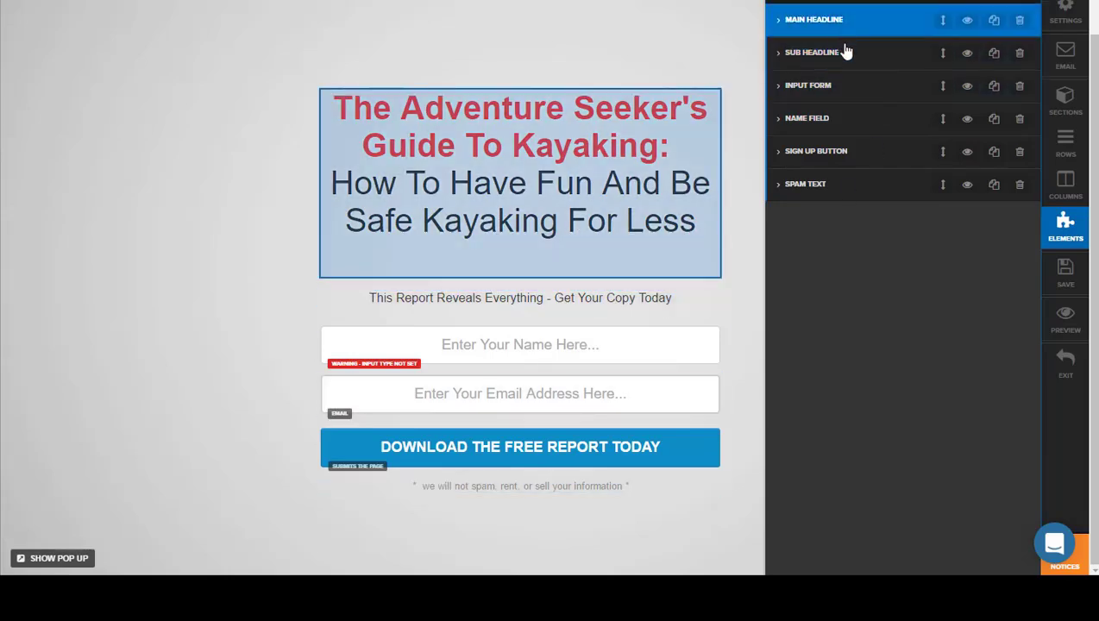
click(967, 54)
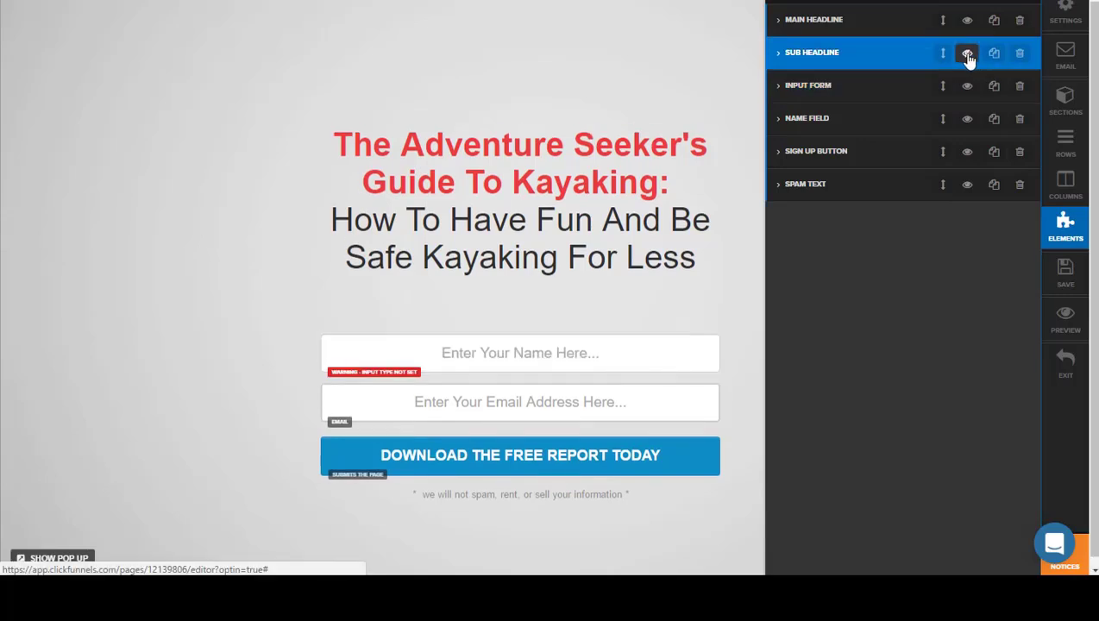
click(1066, 272)
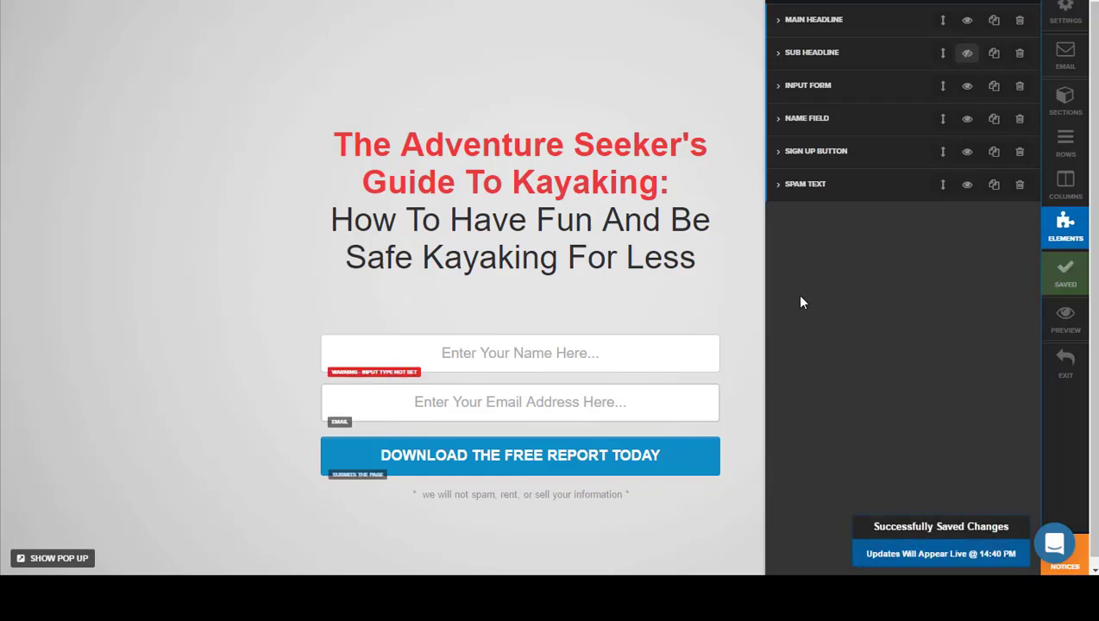
click(146, 233)
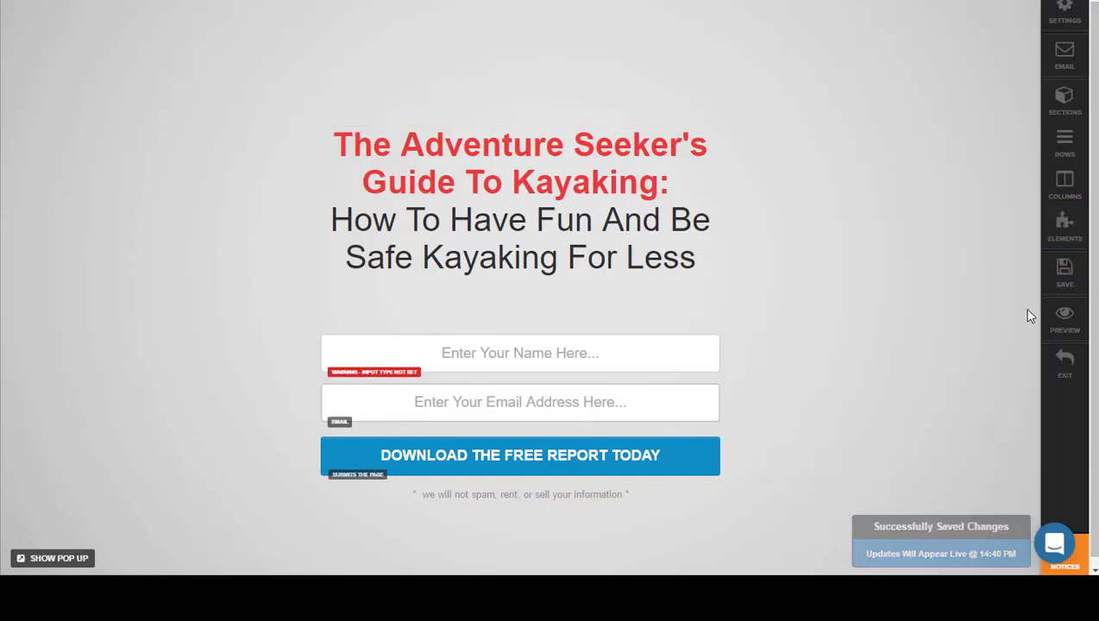
Step: Open a preview of the saved opt-in page
right_click(1060, 331)
click(1060, 333)
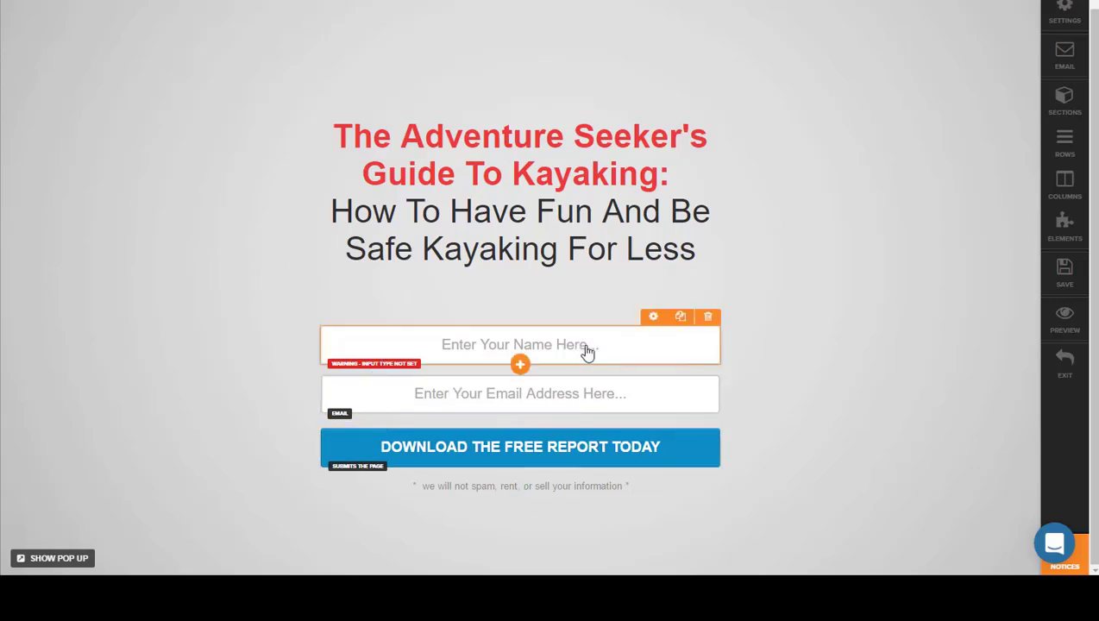
Step: Set the input type of the "Enter Your Name Here..." field to First Name and save the page
click(645, 346)
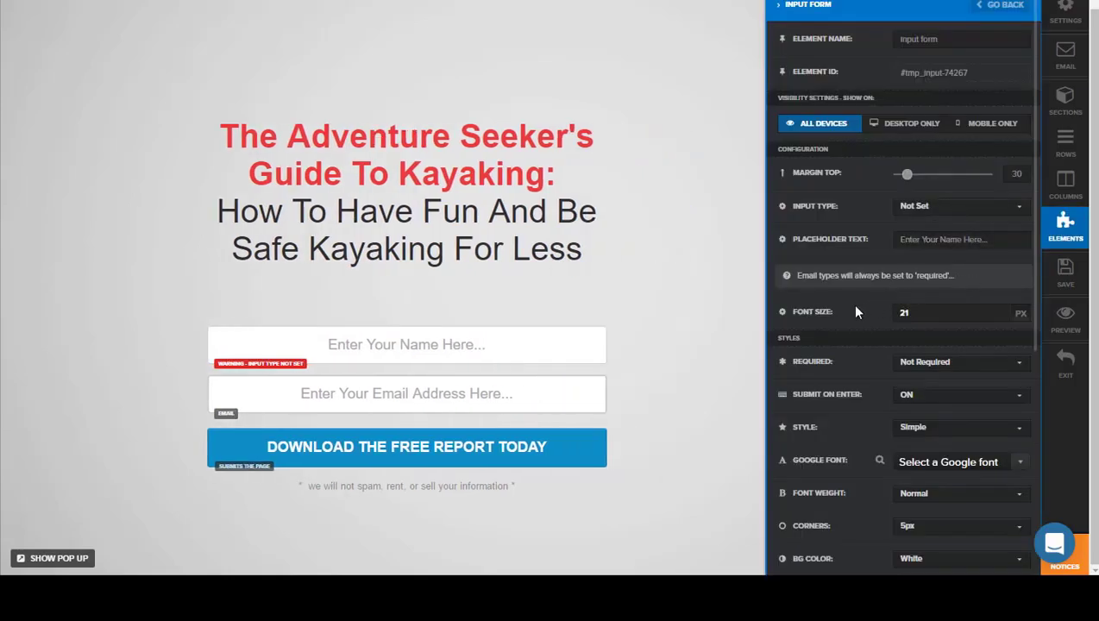
click(1015, 204)
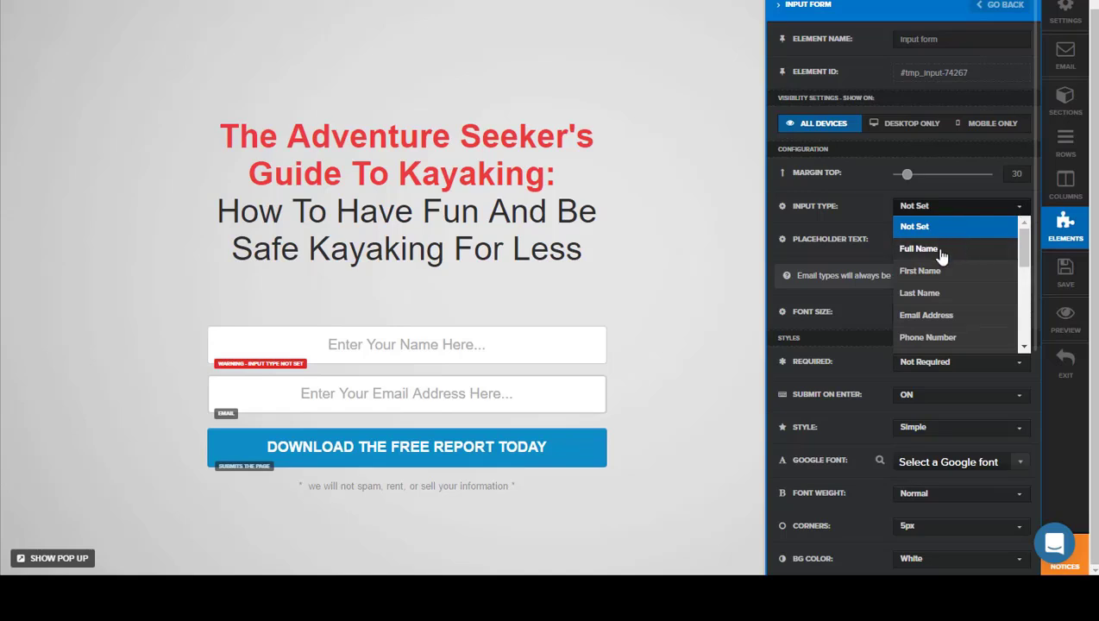
click(924, 271)
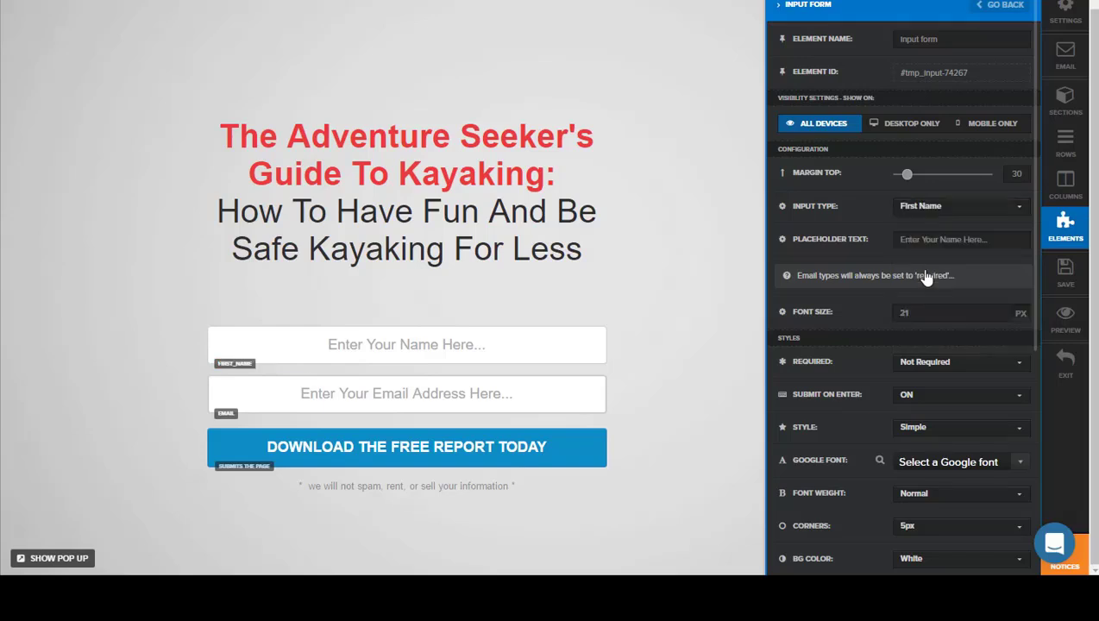
click(1065, 272)
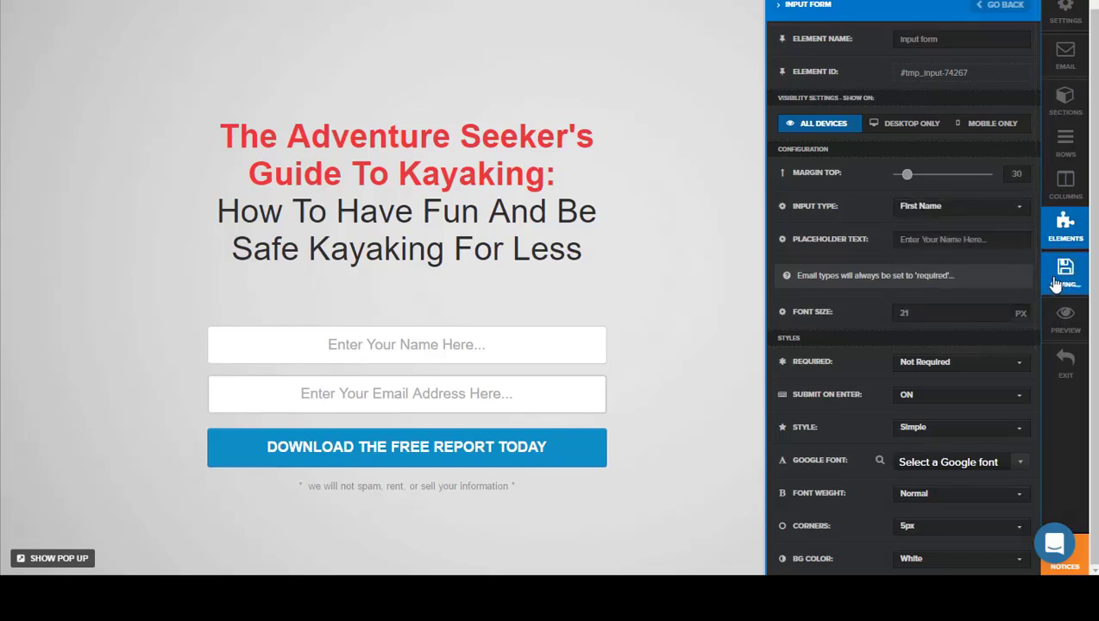
click(659, 283)
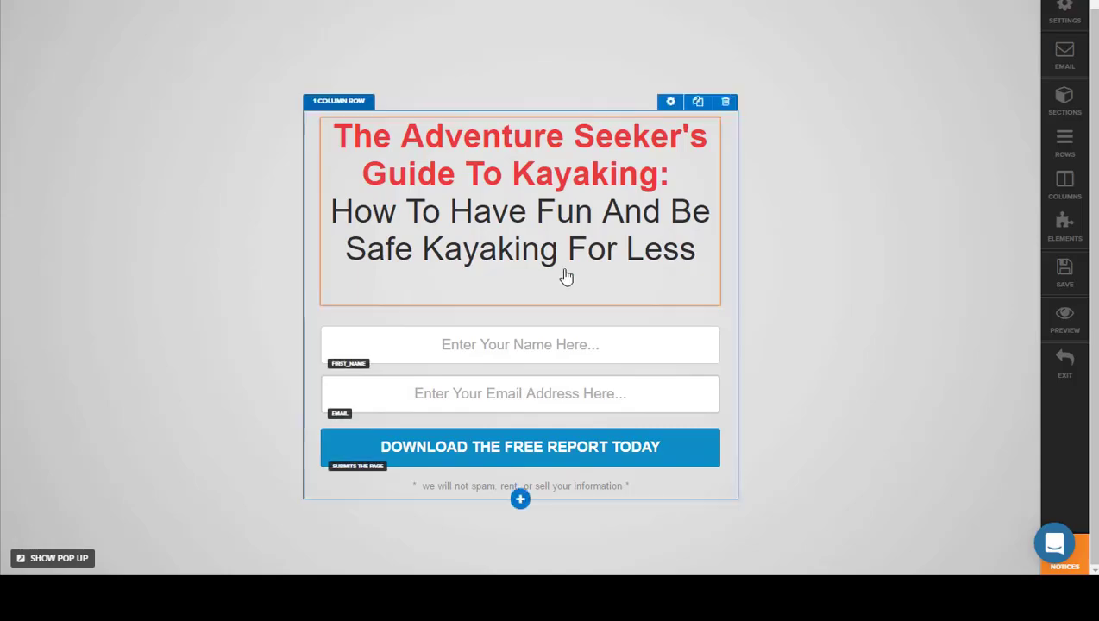
Step: Add a Video element between the kayaking headline and the name field
click(521, 307)
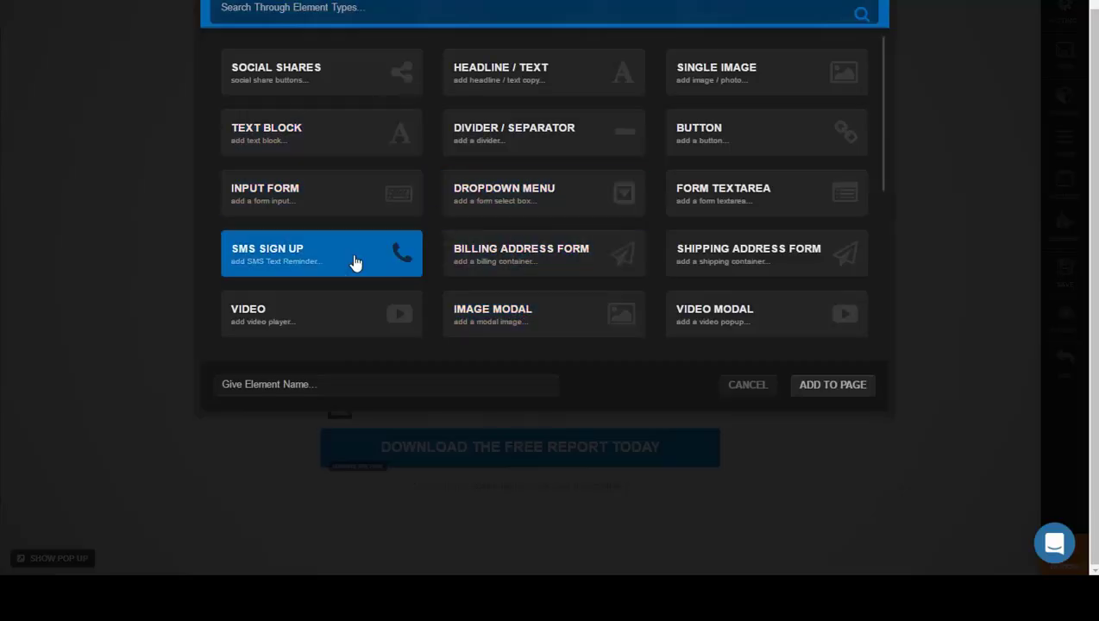
click(319, 325)
click(811, 390)
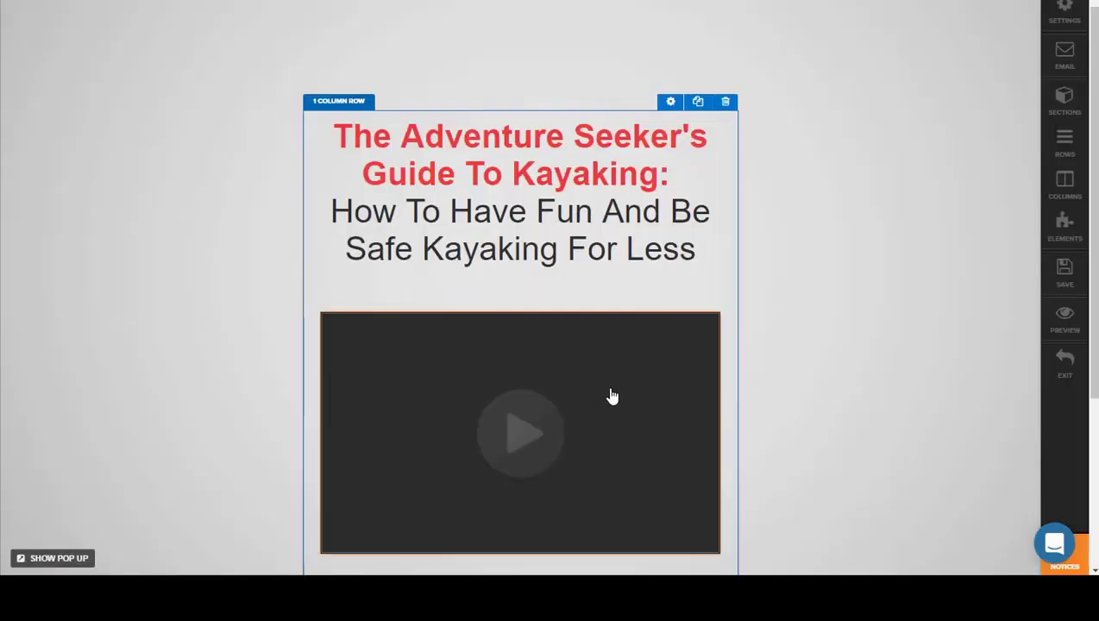
scroll(610, 397, down, 1)
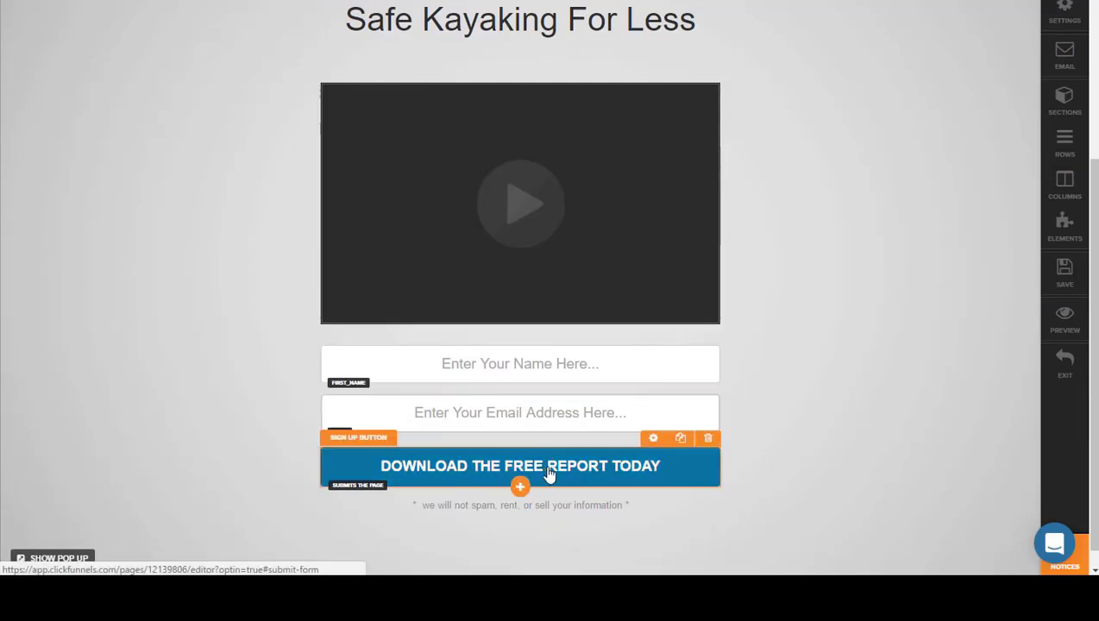
scroll(604, 362, down, 1)
Step: Delete the Video element below the kayaking headline
scroll(655, 278, up, 3)
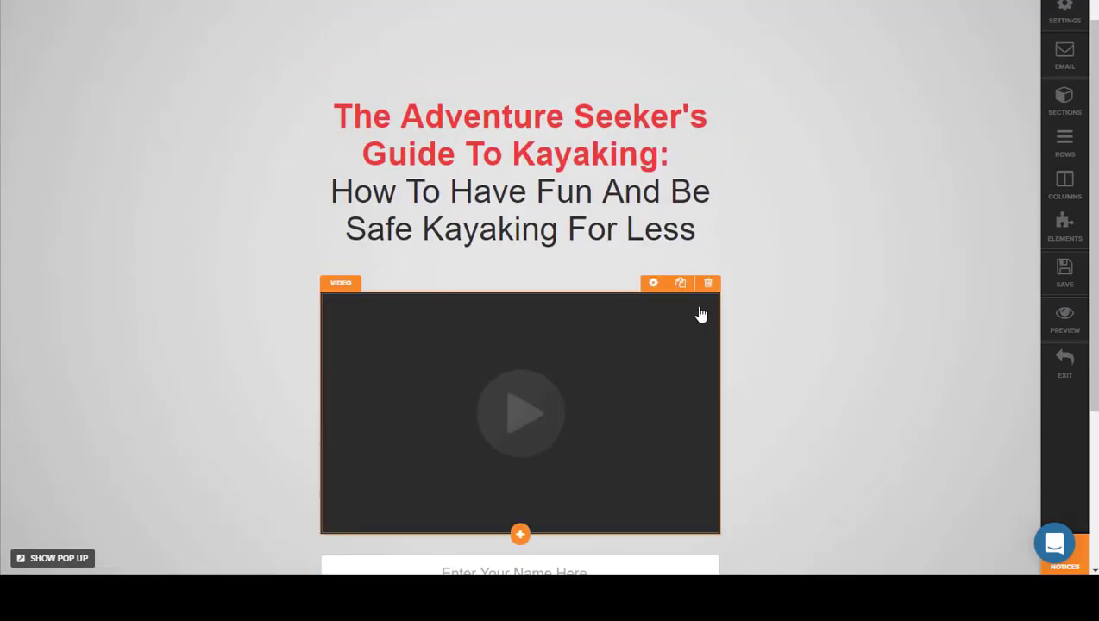
click(708, 287)
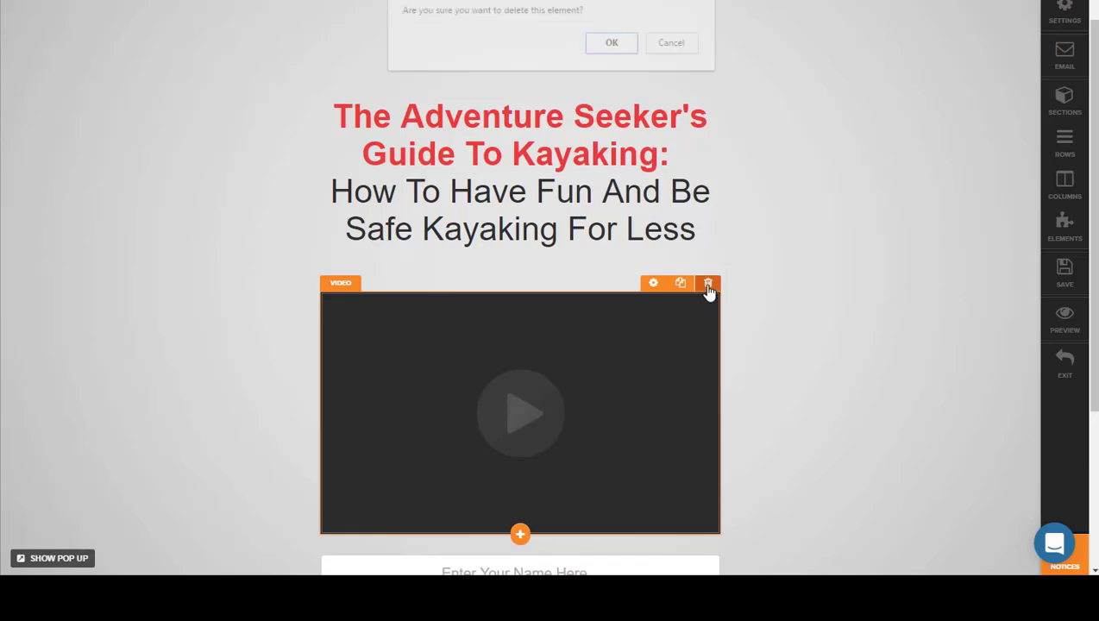
click(611, 43)
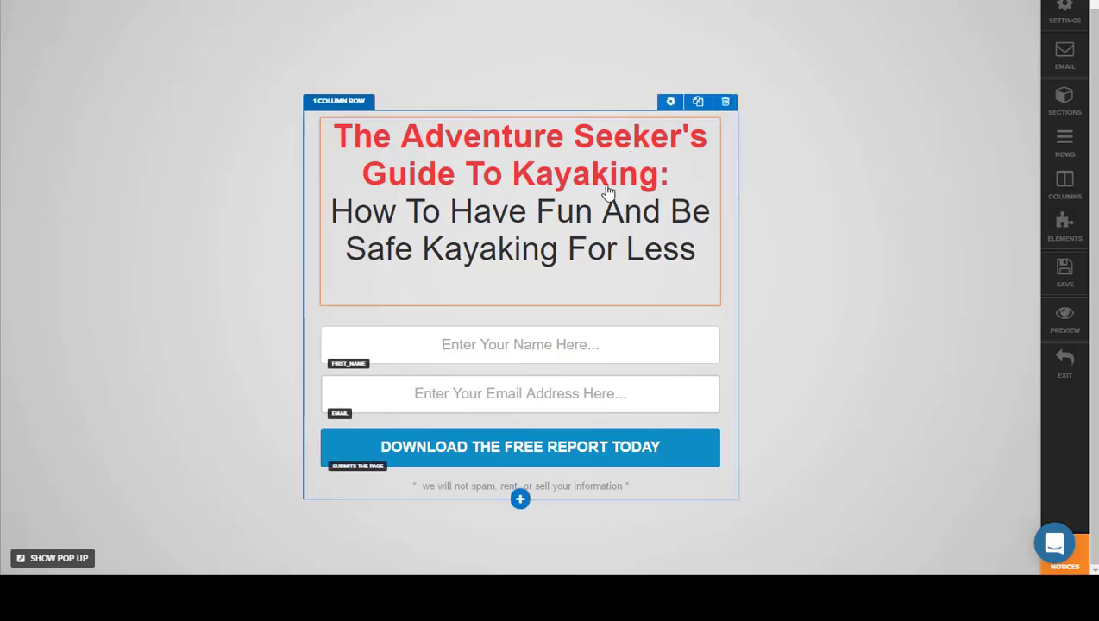
Step: Change the background color of the "DOWNLOAD THE FREE REPORT TODAY" button to dark red #a1230b and save the page
click(666, 469)
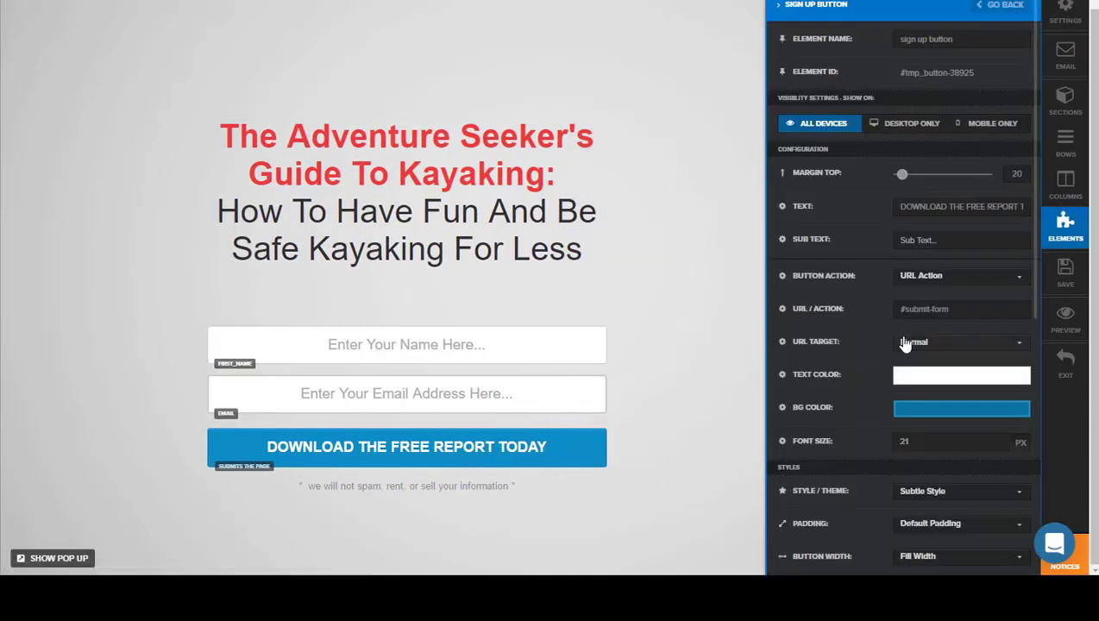
click(930, 409)
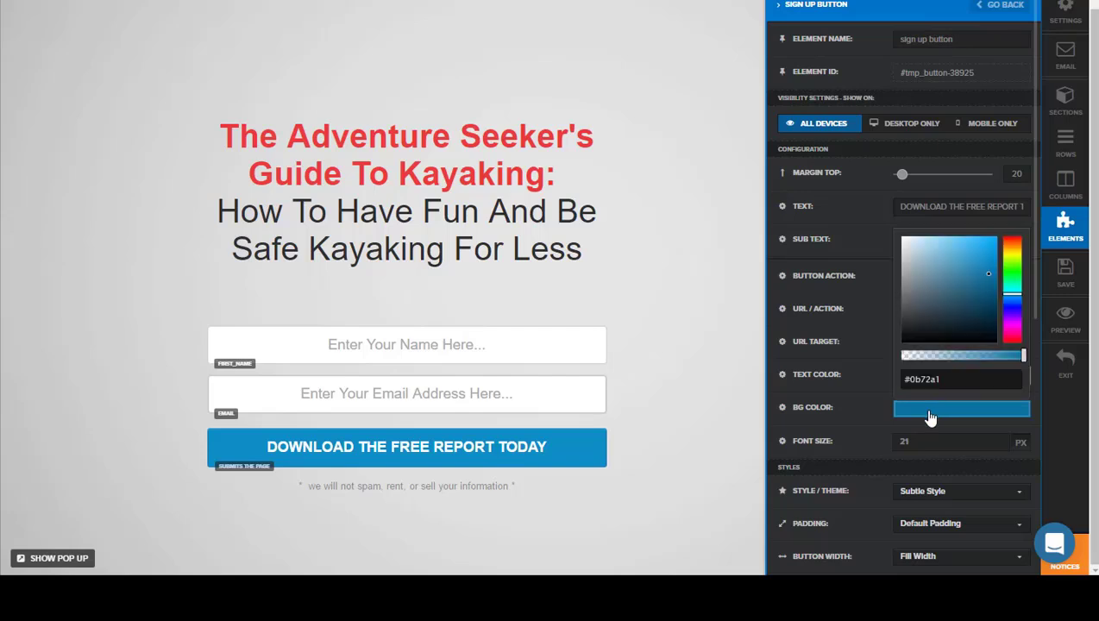
drag(1008, 292, 1011, 240)
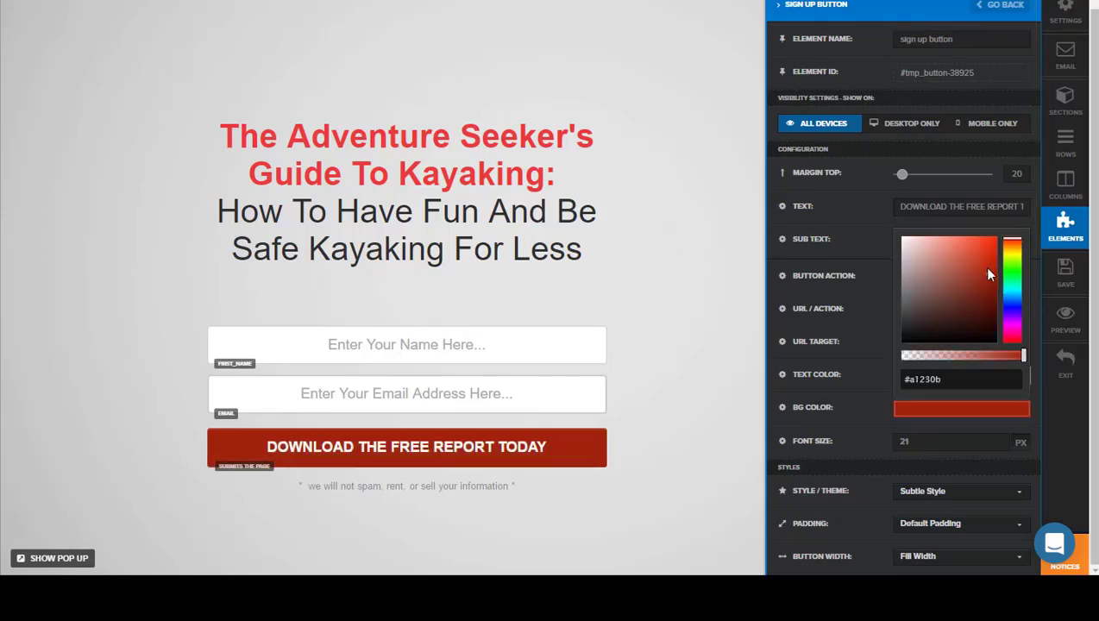
click(658, 317)
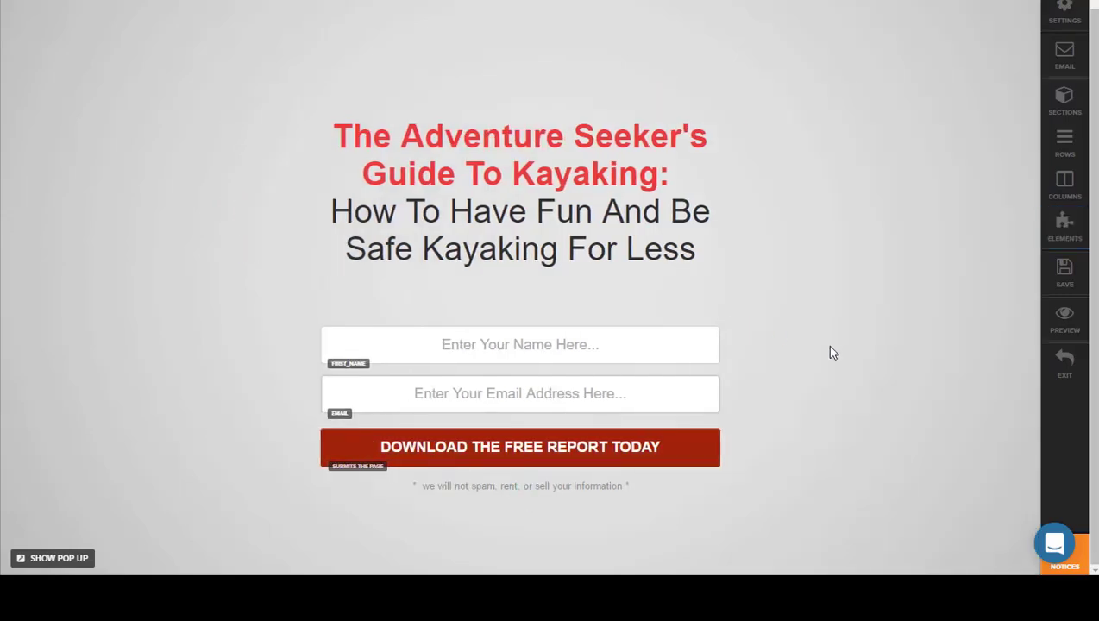
click(1069, 274)
Step: Set the opt-in page's digital asset download to "CASE STUDY - First Online Profit" and save the page
click(1060, 21)
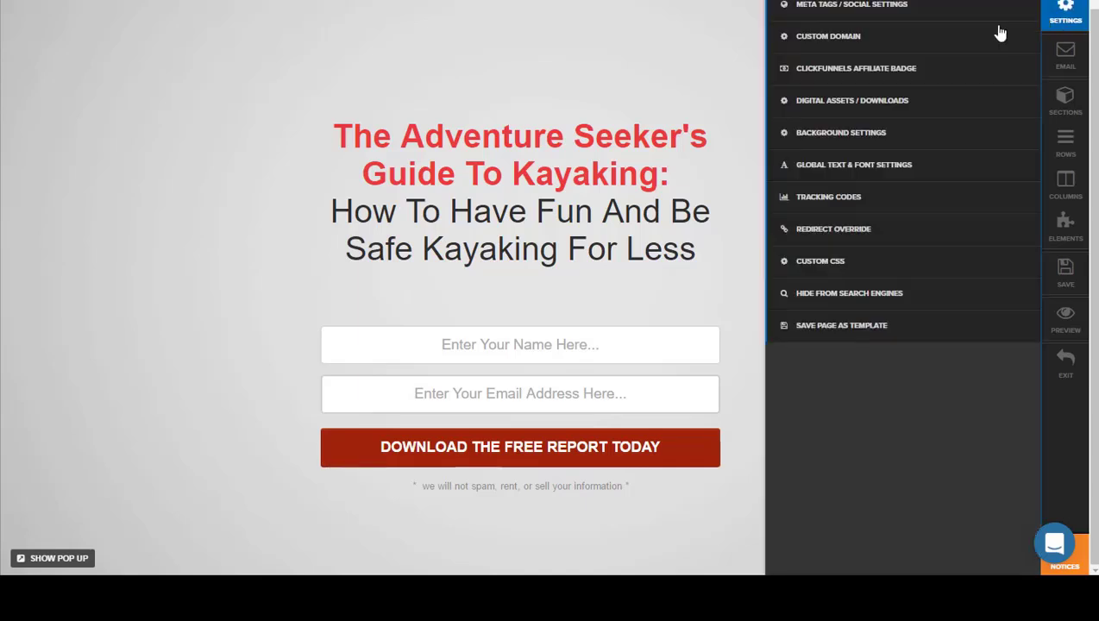
click(891, 102)
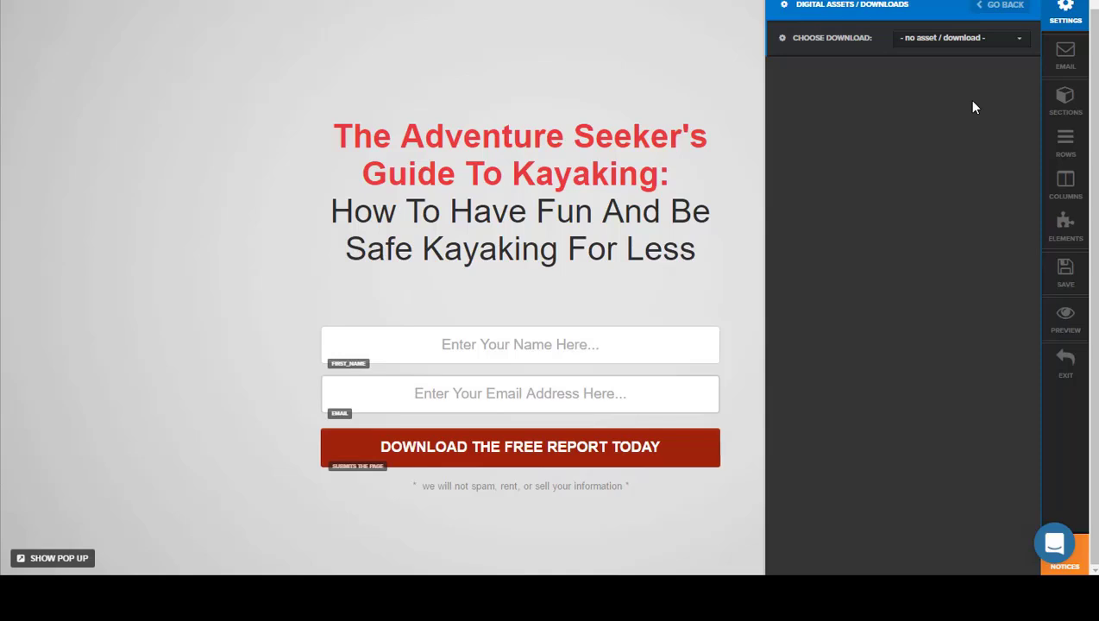
click(962, 43)
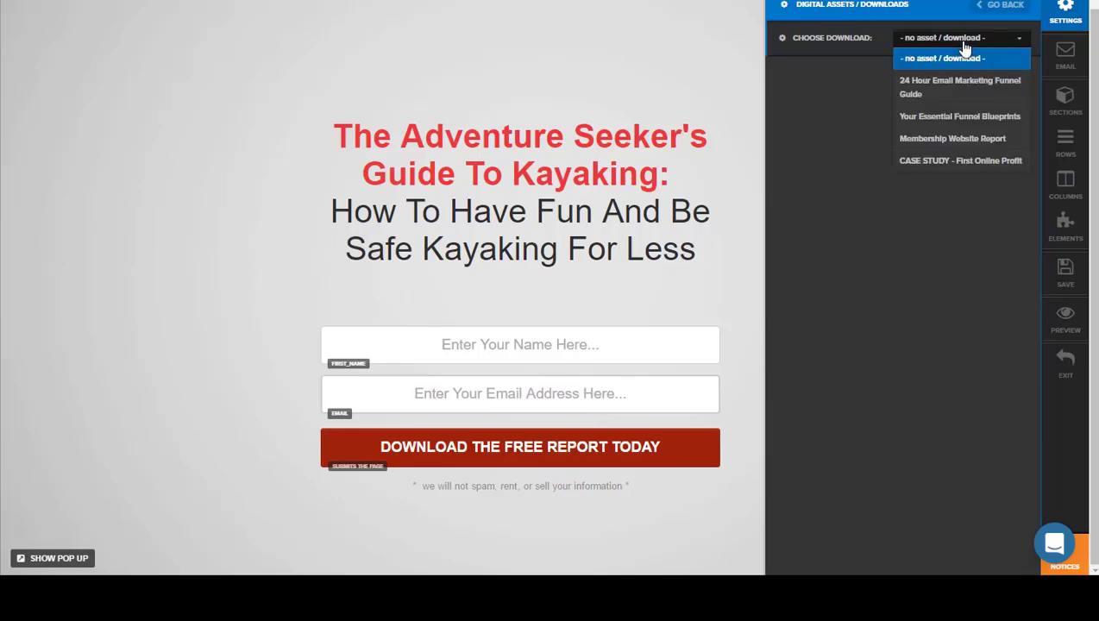
click(930, 163)
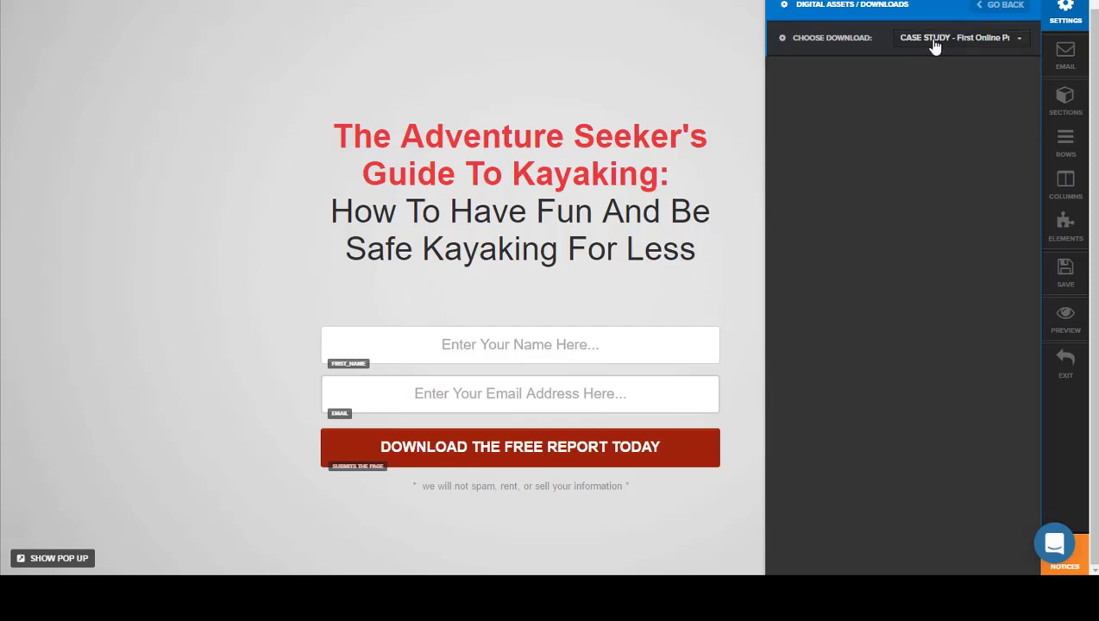
click(1070, 273)
Step: Assign the "Special Price Offer" sales page template to the CoreOffer funnel step
click(265, 186)
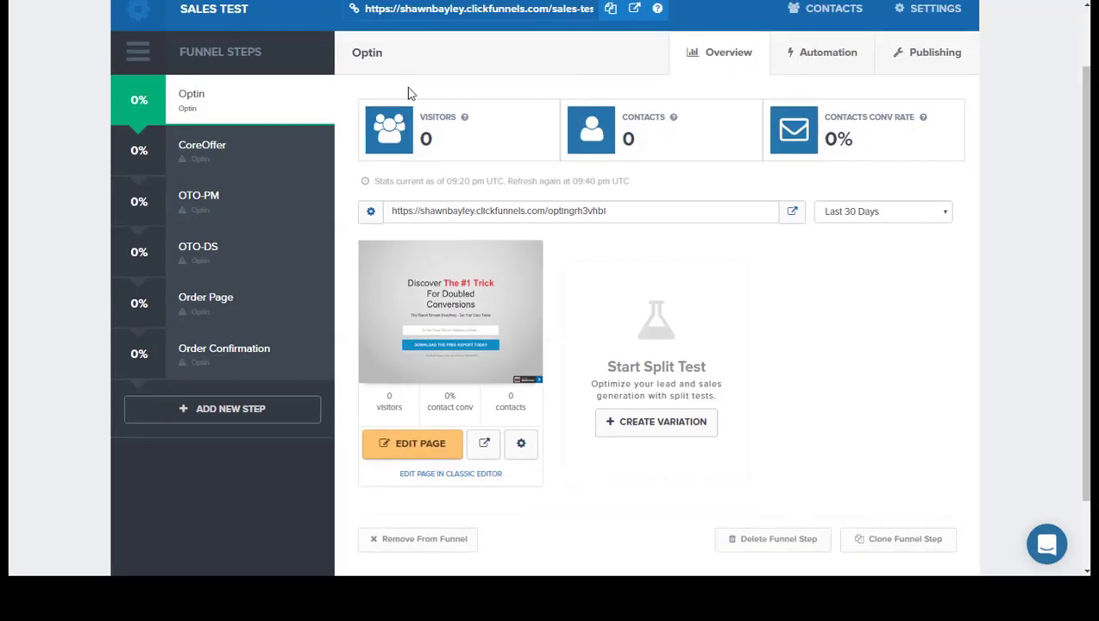
click(226, 155)
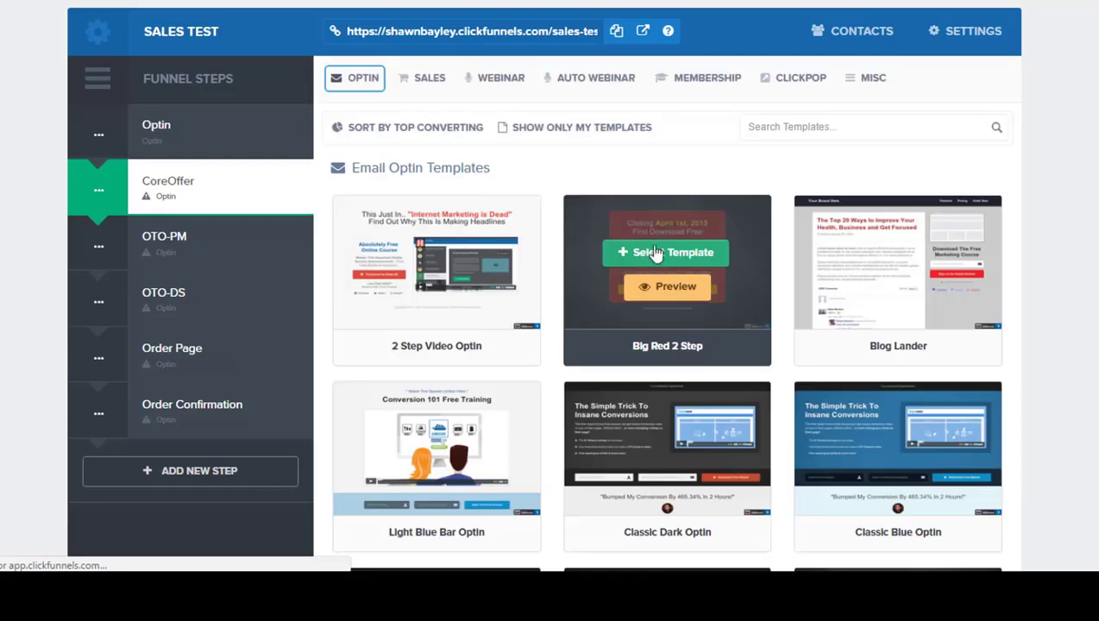
click(428, 79)
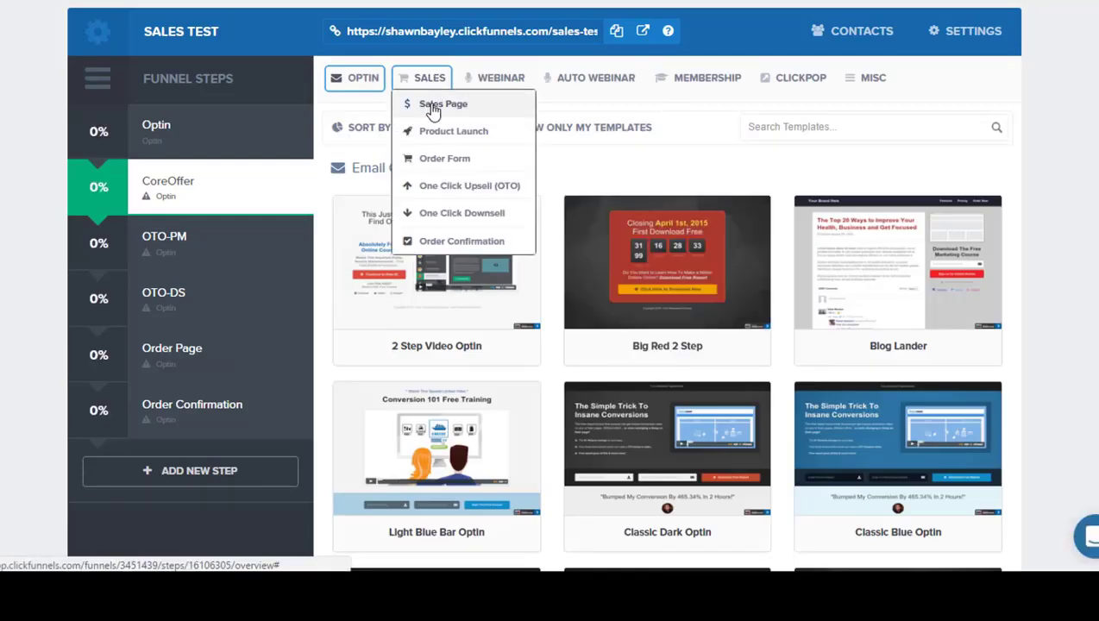
click(436, 105)
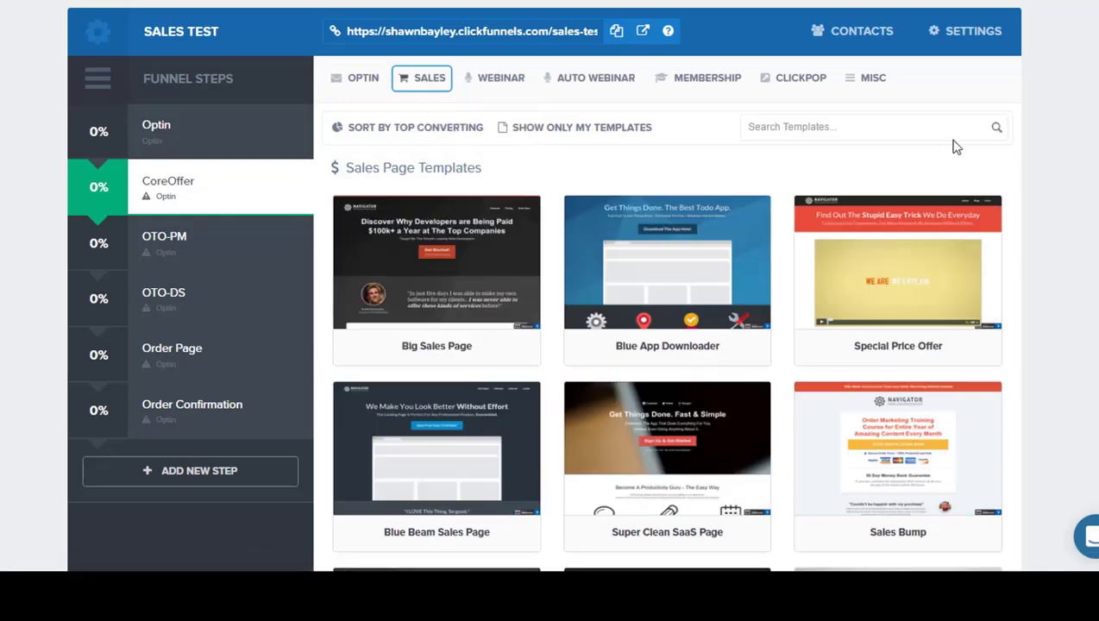
scroll(1076, 163, down, 2)
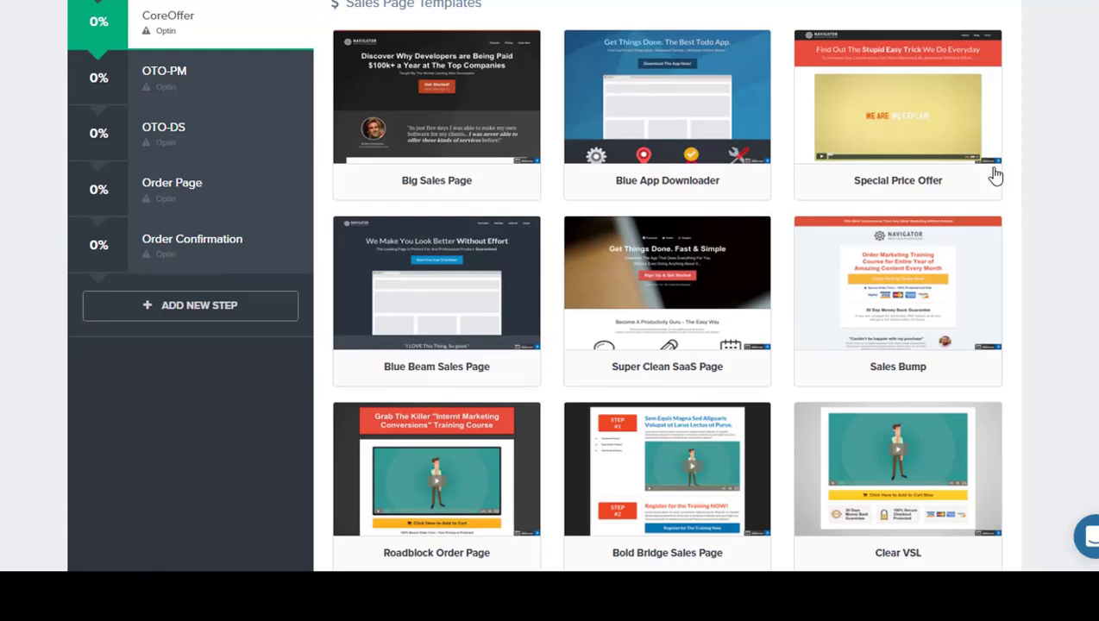
scroll(1026, 101, up, 1)
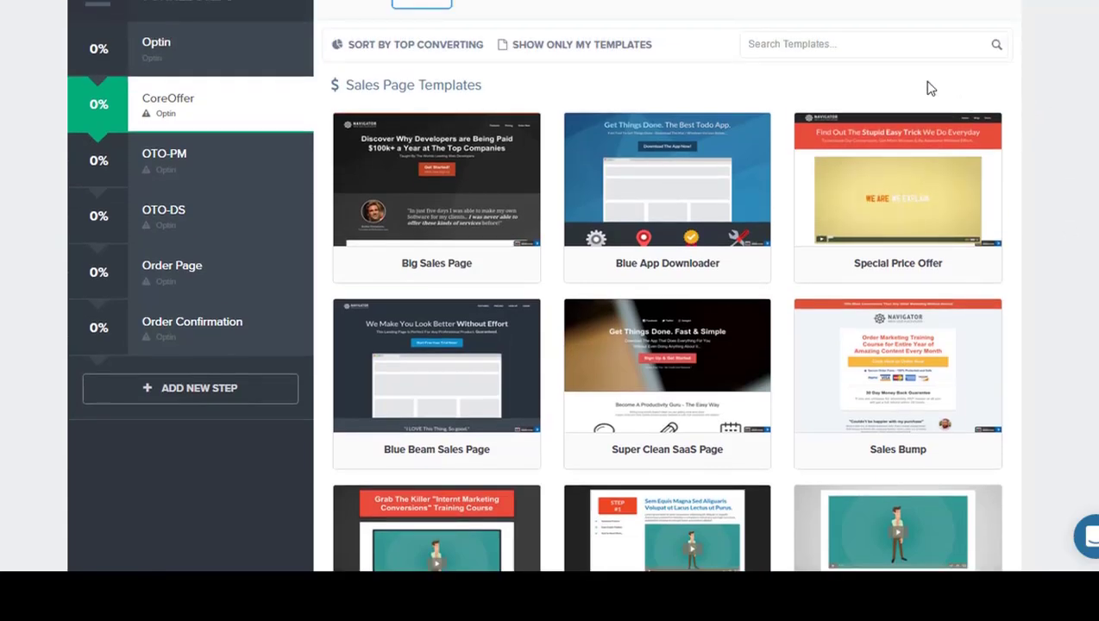
mouse_move(940, 143)
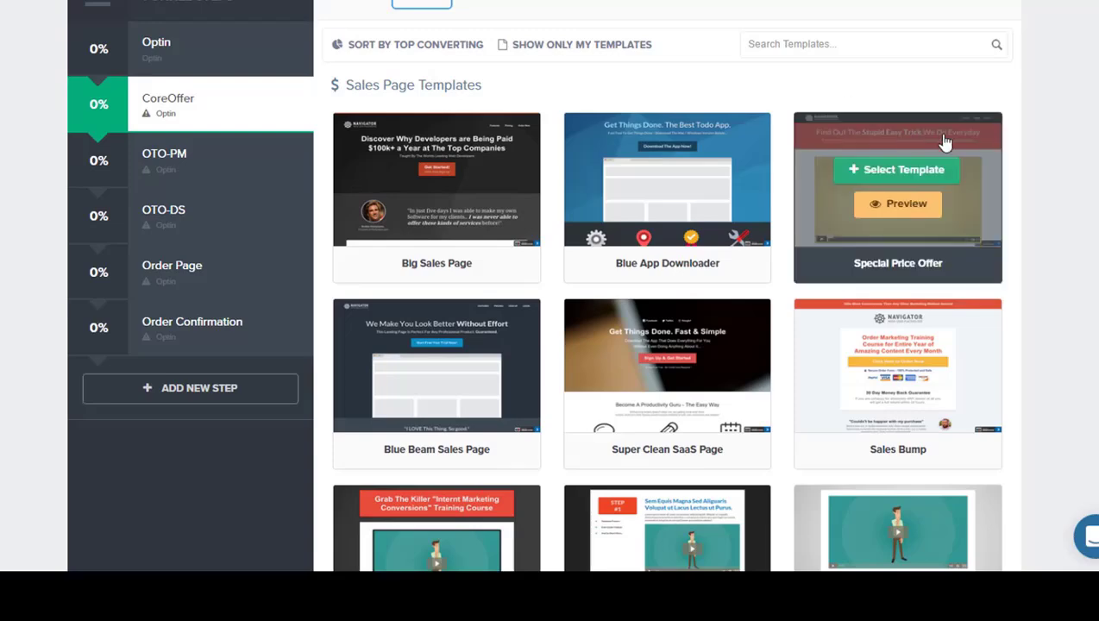
click(893, 170)
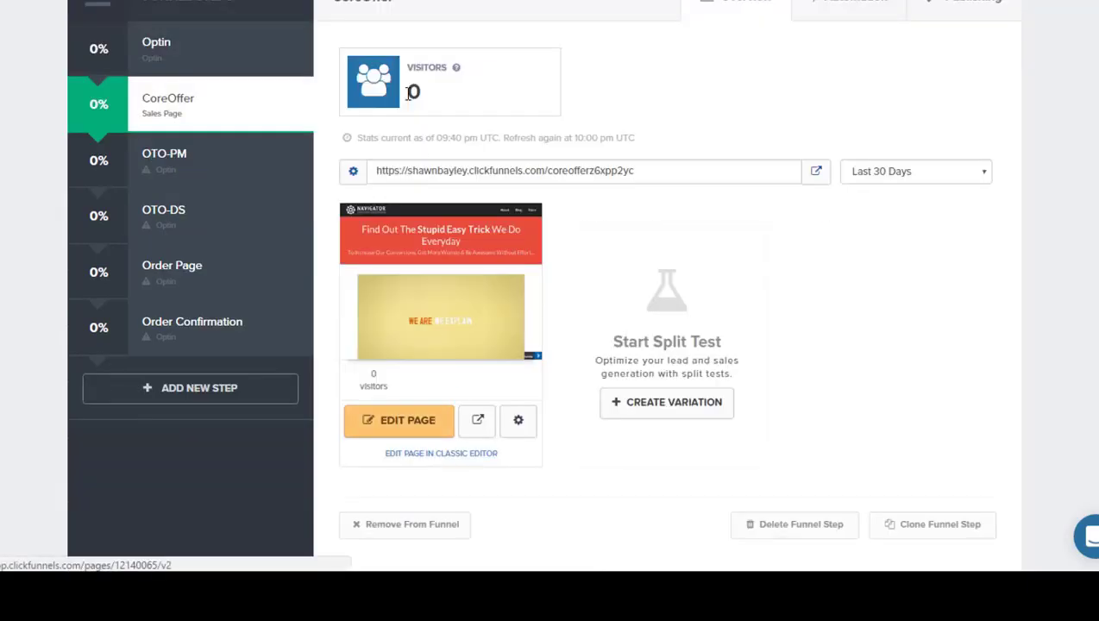
Step: Replace the CoreOffer page's main headline with "WARNING: If You Want Experience More (even if You Are Just A Beginner) - Watch This Entire Video Right Now!"
click(398, 420)
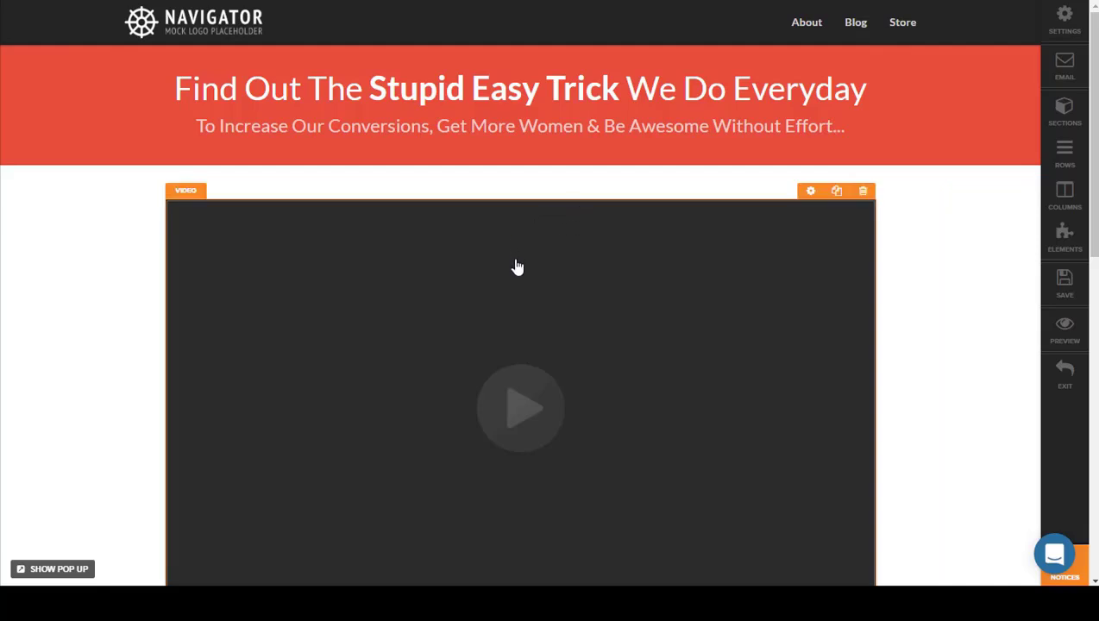
double_click(380, 90)
triple_click(380, 89)
right_click(380, 90)
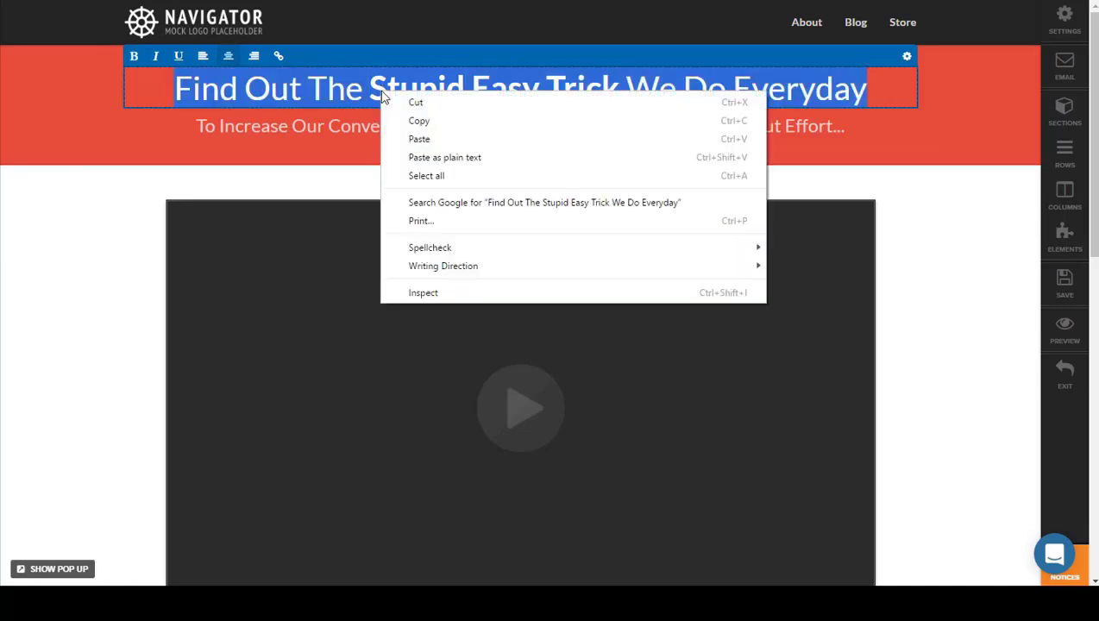
click(448, 142)
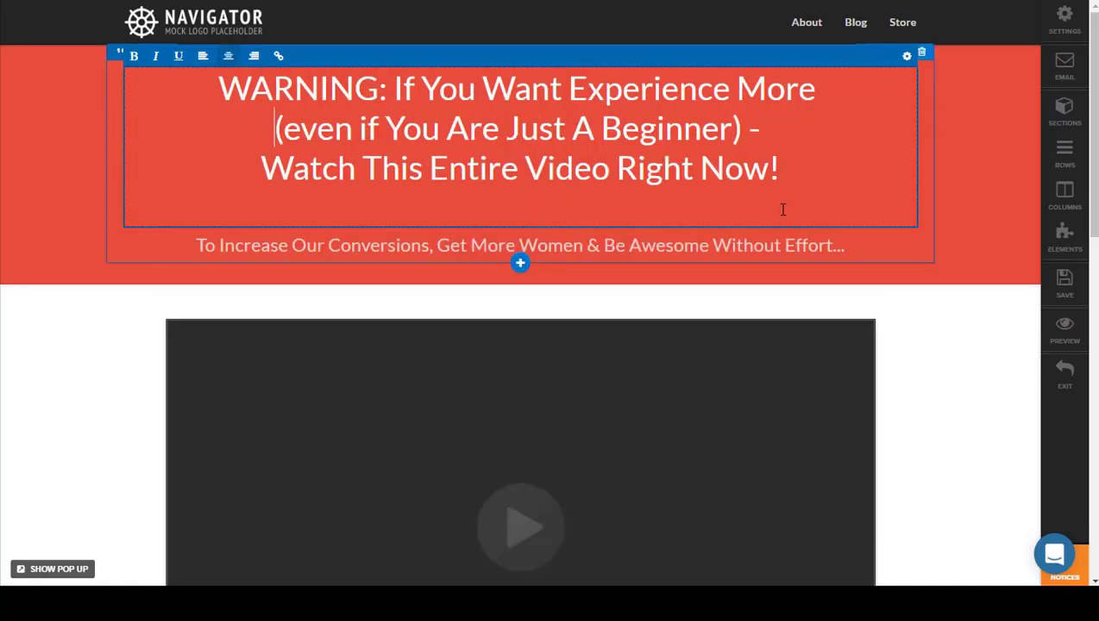
click(955, 372)
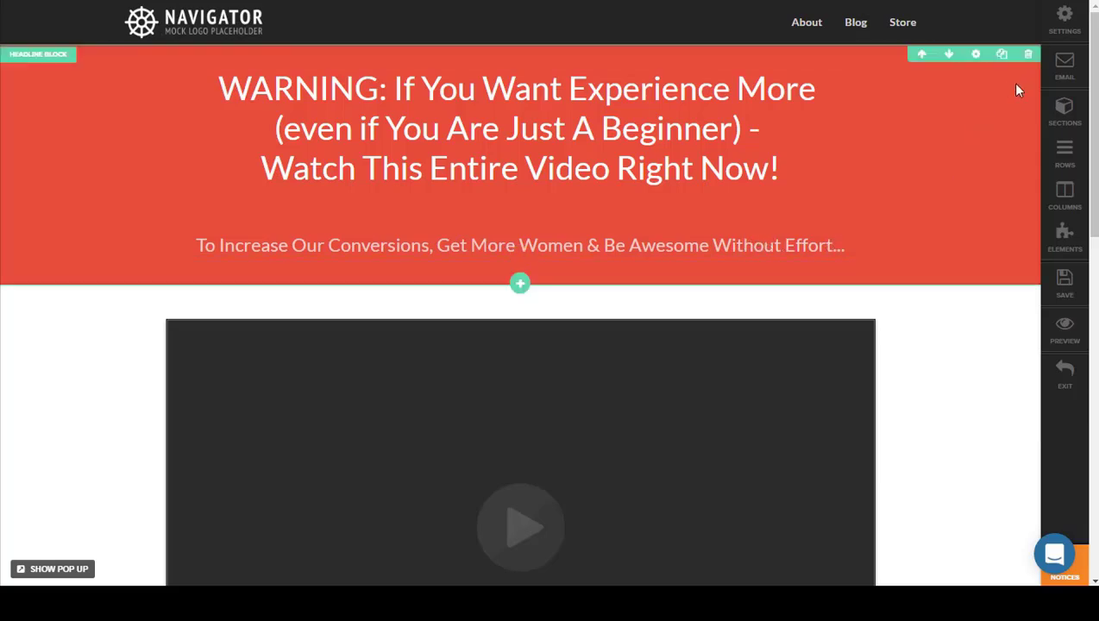
Step: Hide the second Headline element in the Headline Block of the CoreOffer page
click(1060, 237)
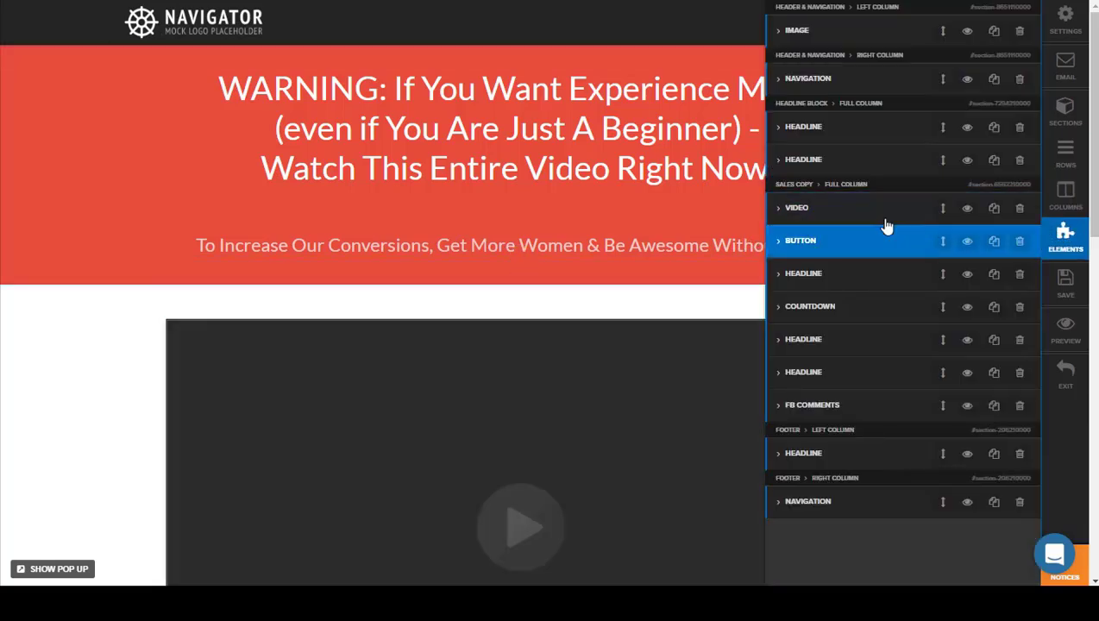
click(897, 167)
click(967, 161)
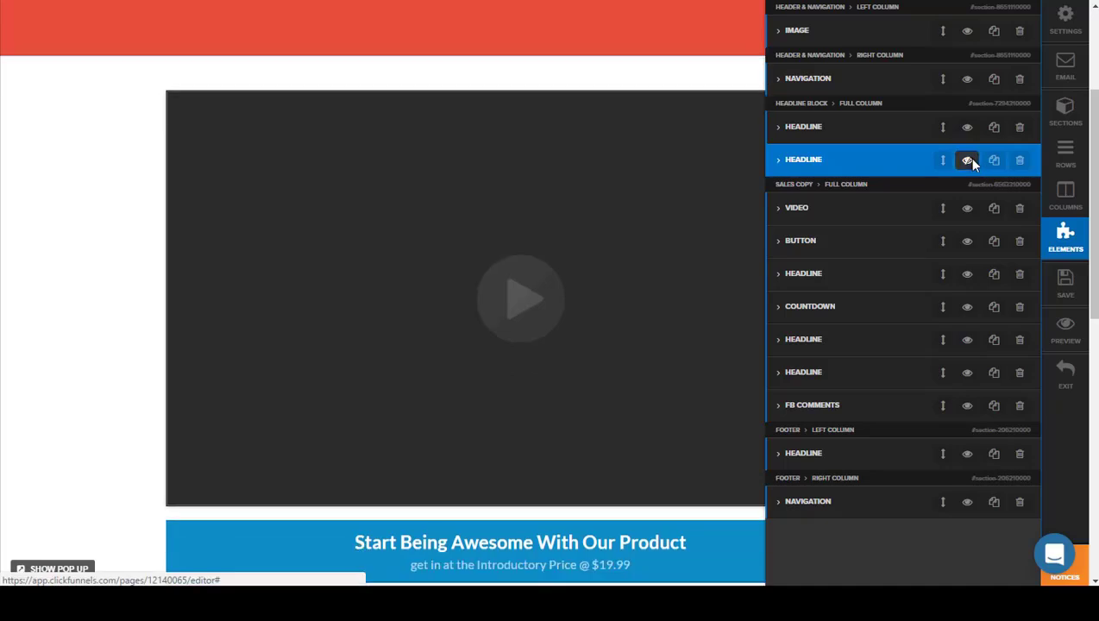
Step: Hide the logo Image element in the Header & Navigation section of the CoreOffer page
click(847, 130)
click(67, 291)
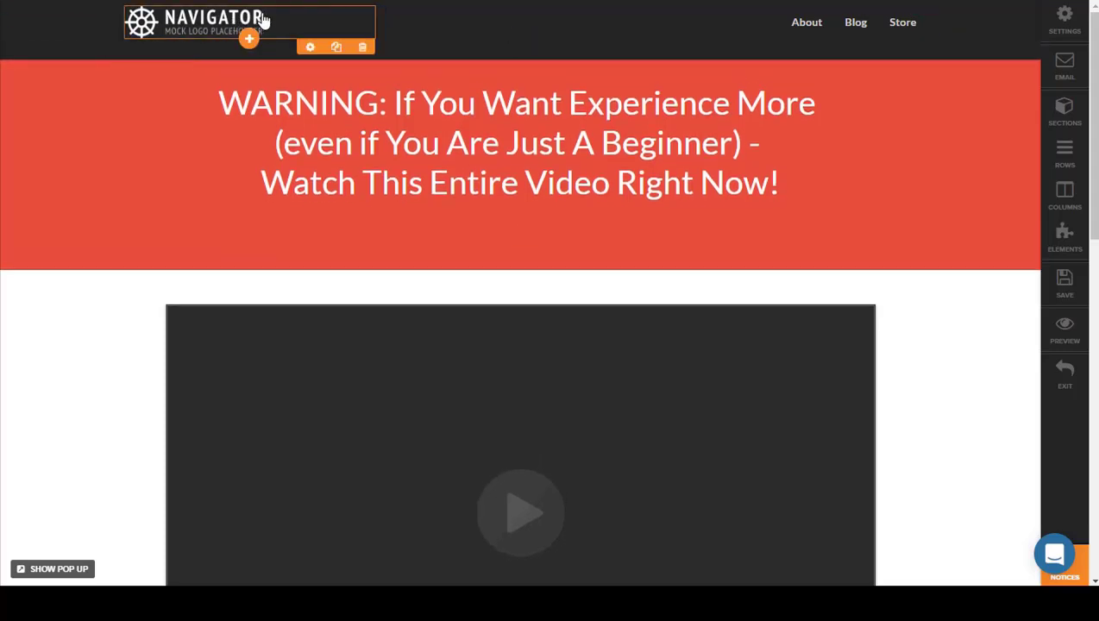
click(1063, 234)
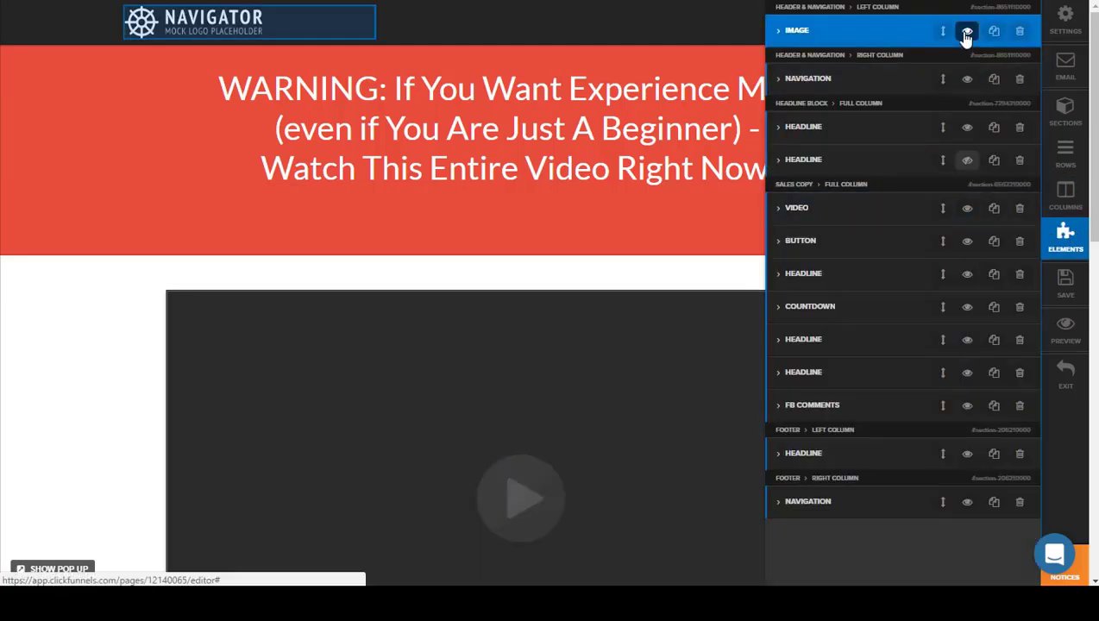
click(966, 35)
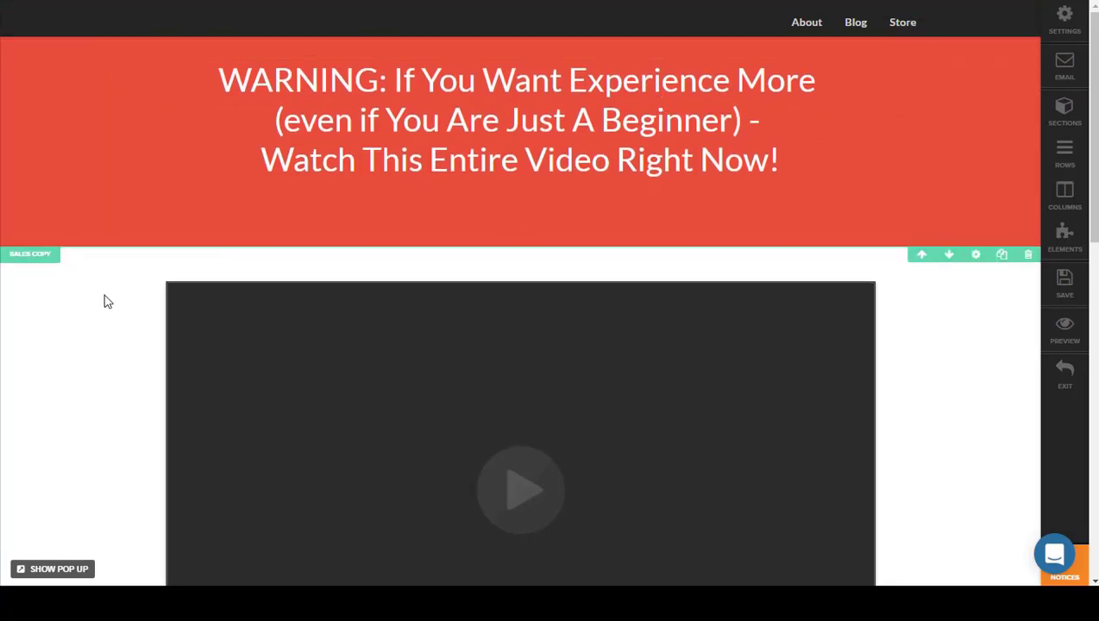
Step: Examine the sales video element's settings, including its video type options and embed code
scroll(103, 302, down, 1)
click(692, 343)
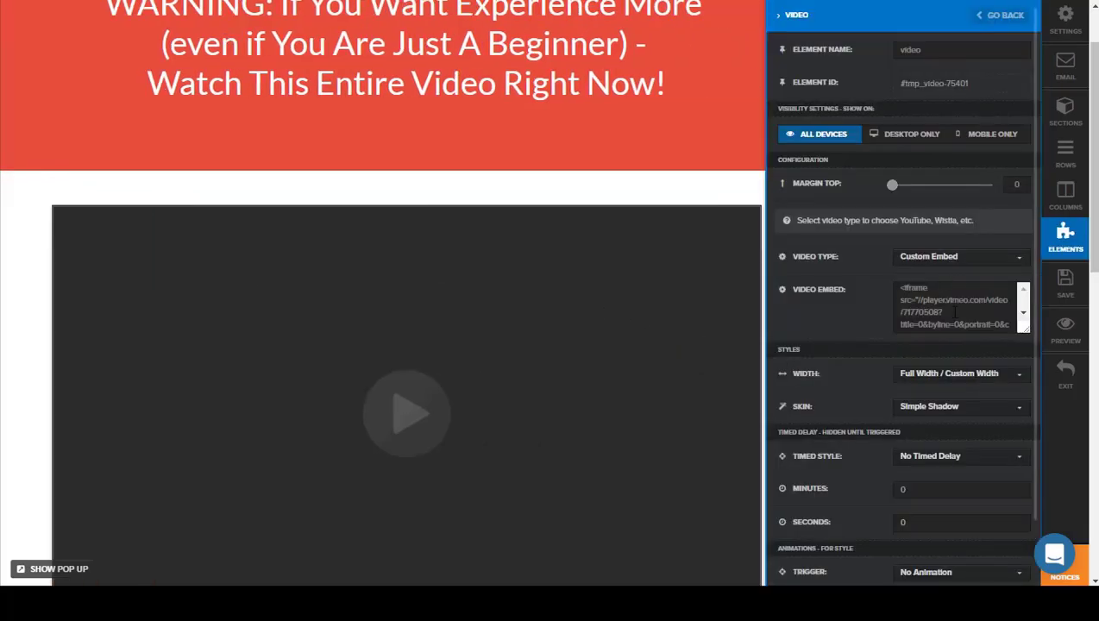
click(967, 268)
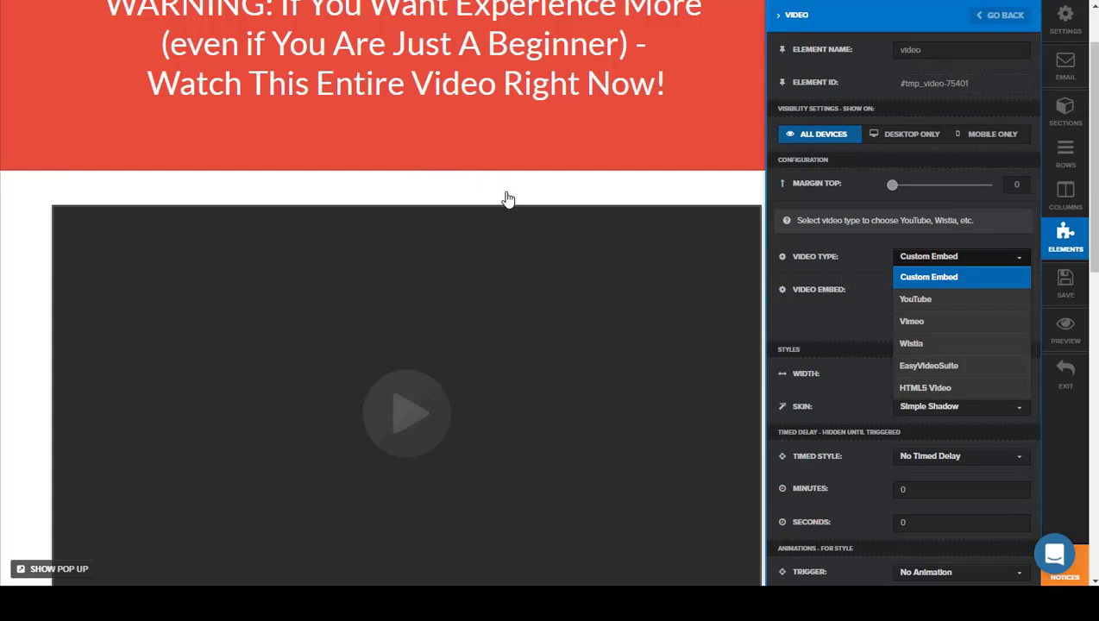
click(775, 318)
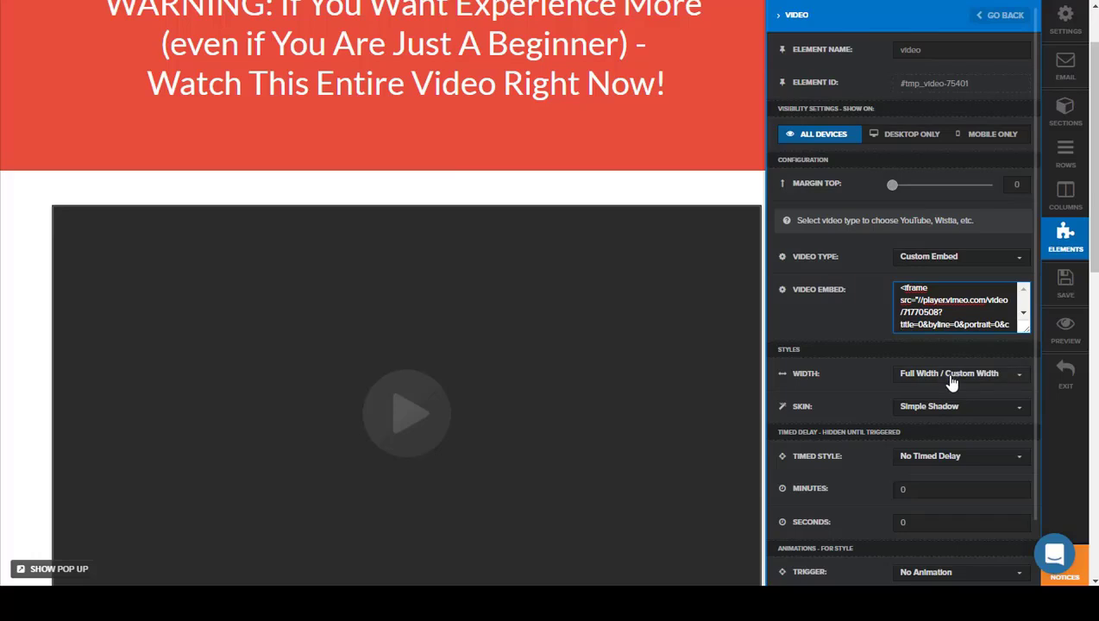
click(14, 283)
Step: Set the main text of the button below the video to "Yes! I Want The Expert's Guide To Kayaking"
scroll(69, 201, down, 3)
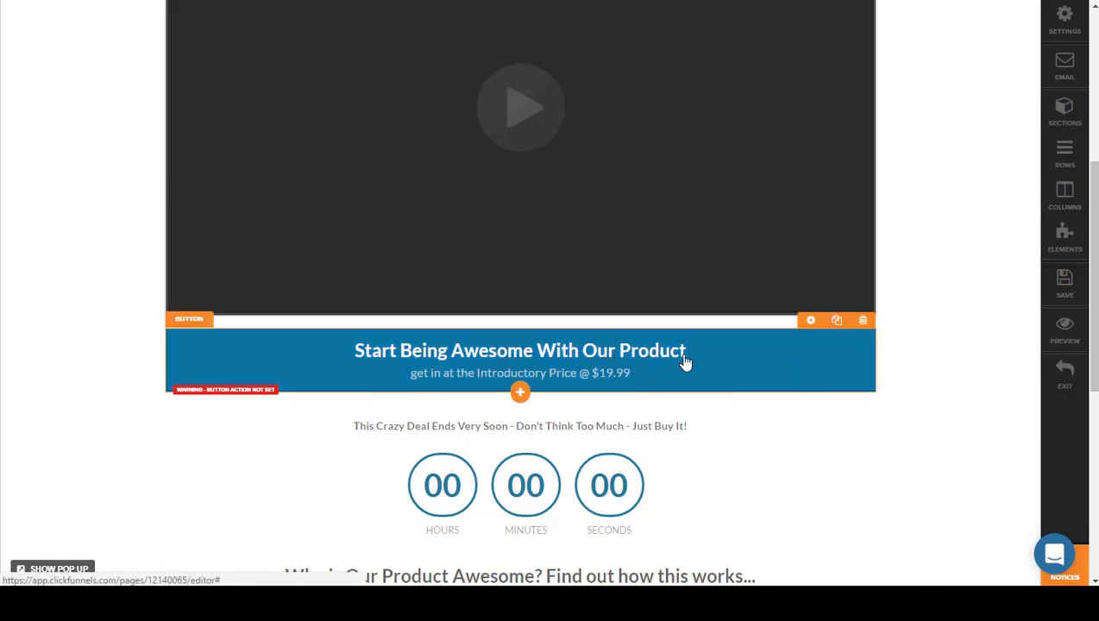
scroll(664, 387, down, 1)
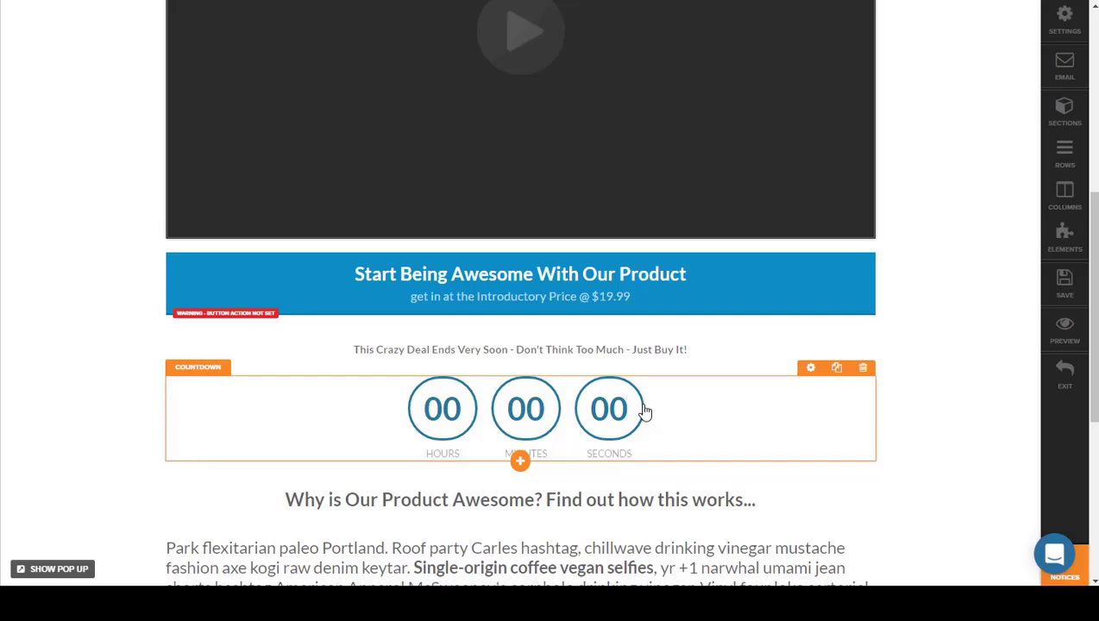
click(660, 289)
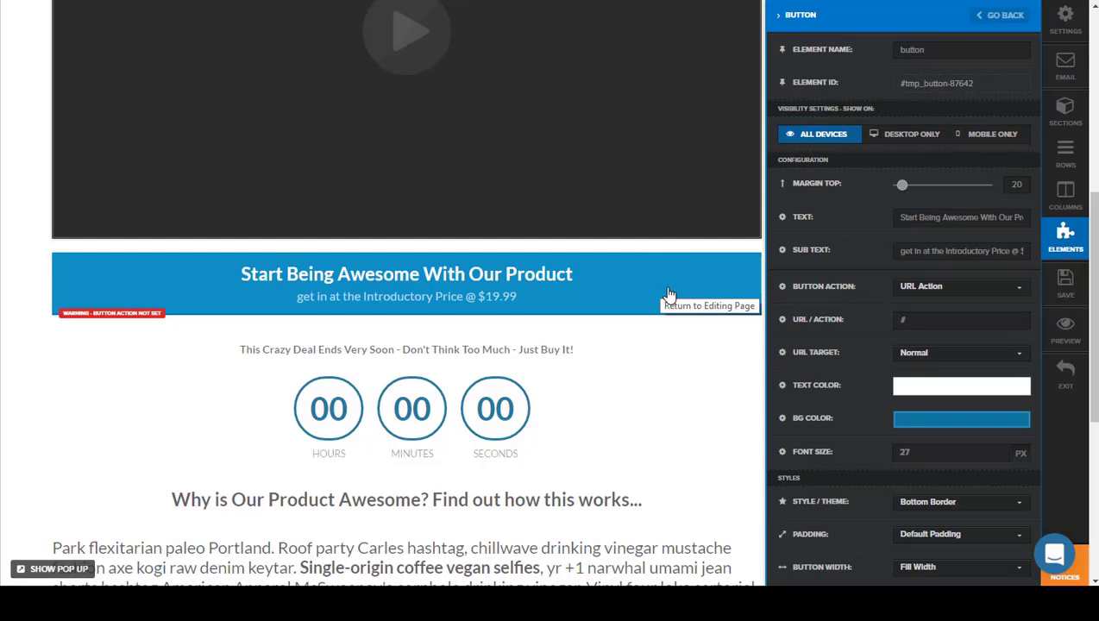
click(956, 218)
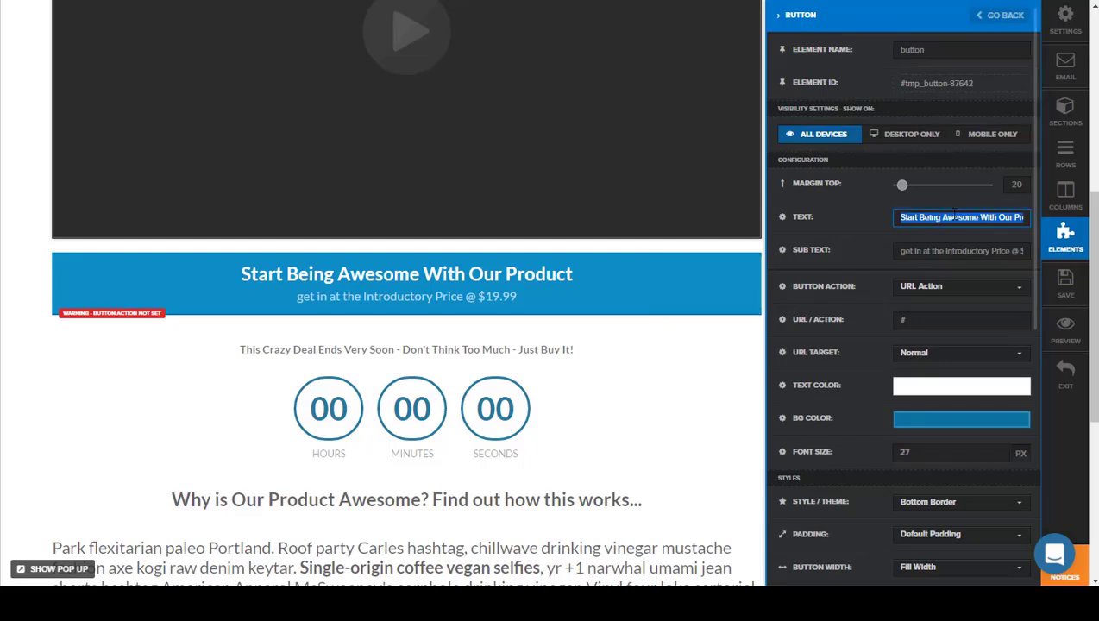
text(Yes! I Want)
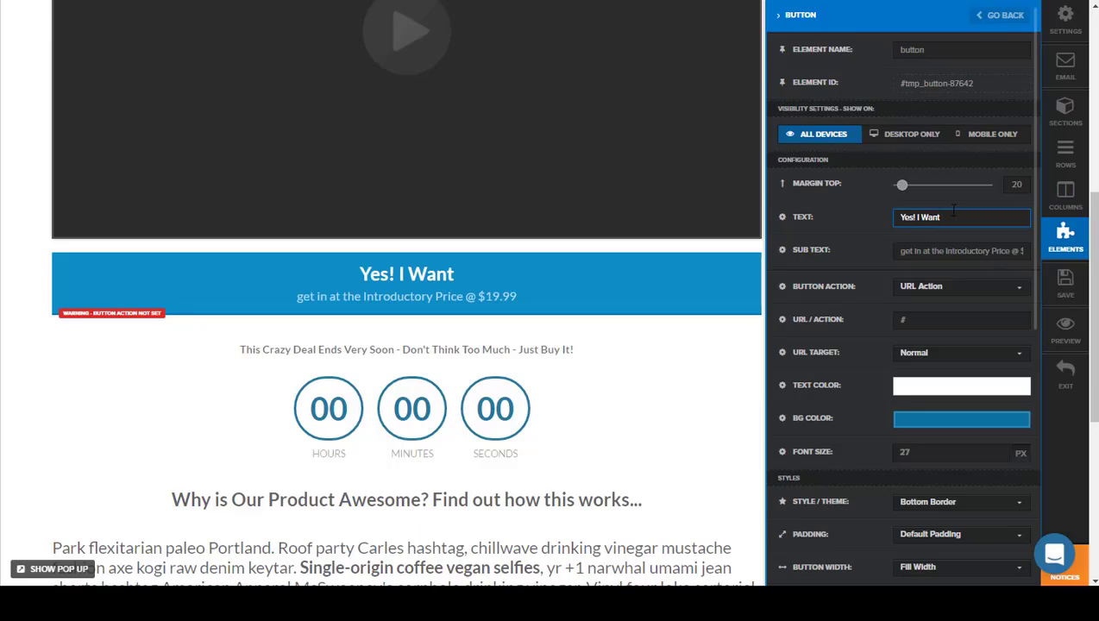
text(The Expert's Guide To Kayaking)
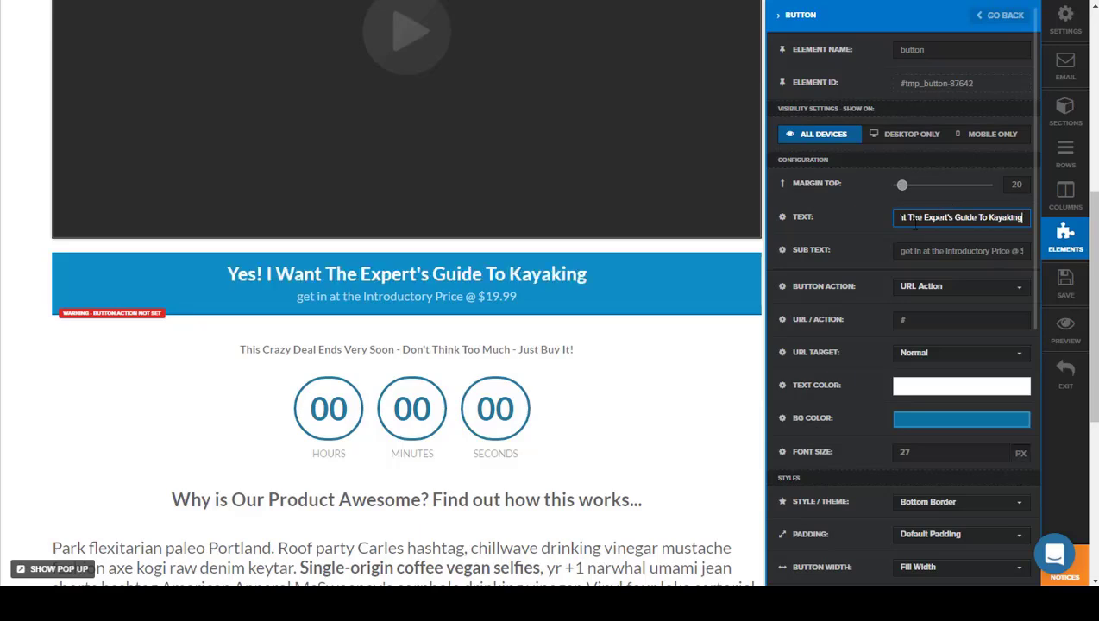
Step: Set the button's sub text to "Get This Special $97 Price Before The Time Expires"
triple_click(909, 250)
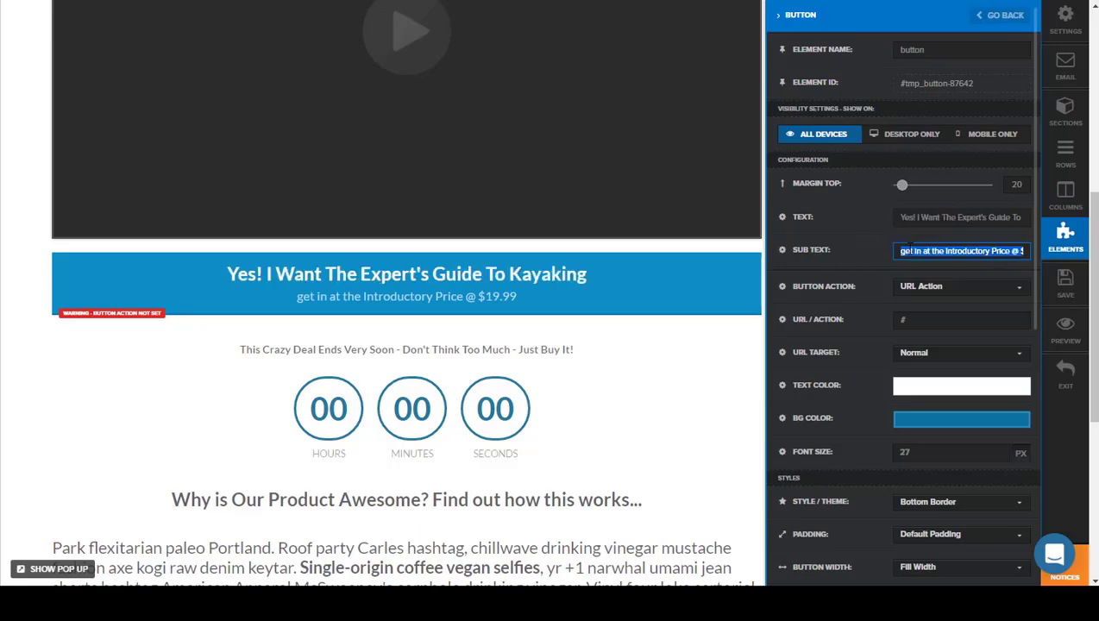
text(Get This Sp)
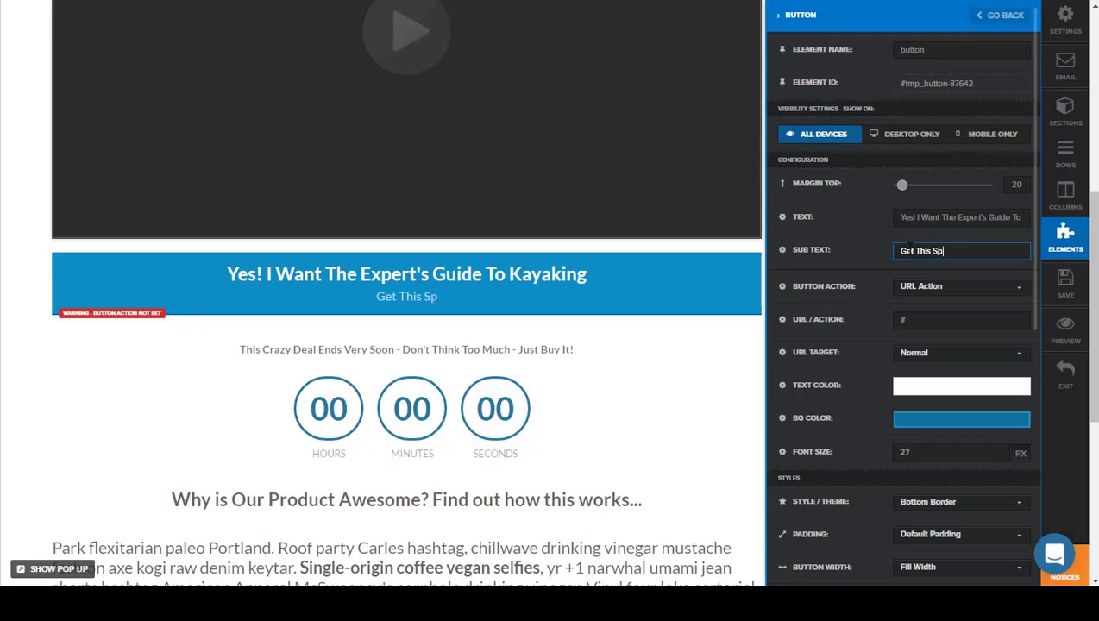
text(ecial $)
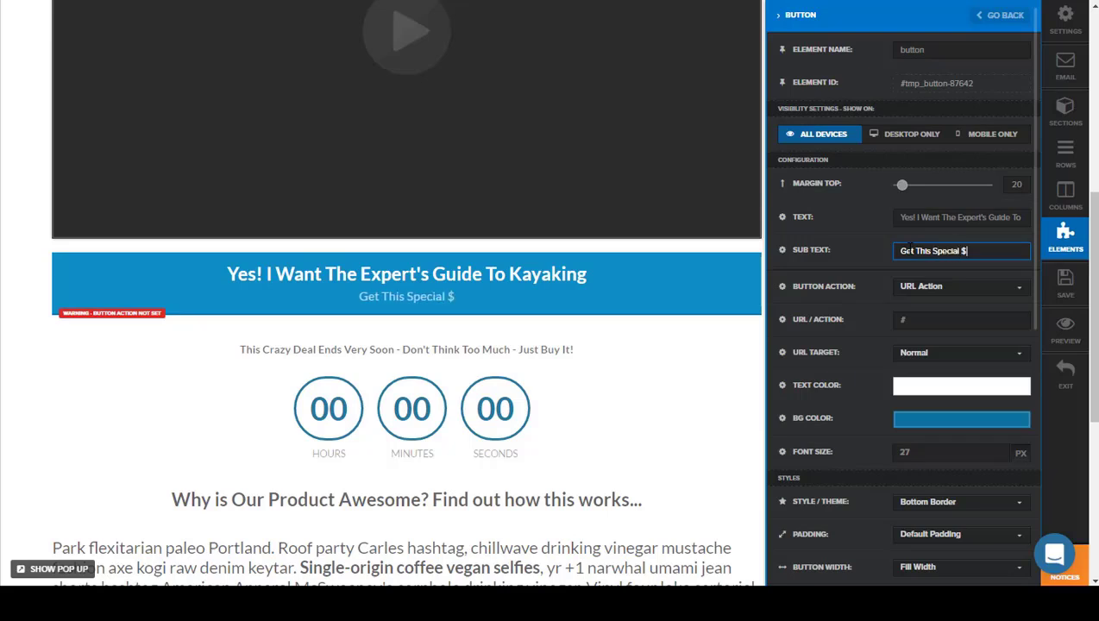
text(97 Price Bef)
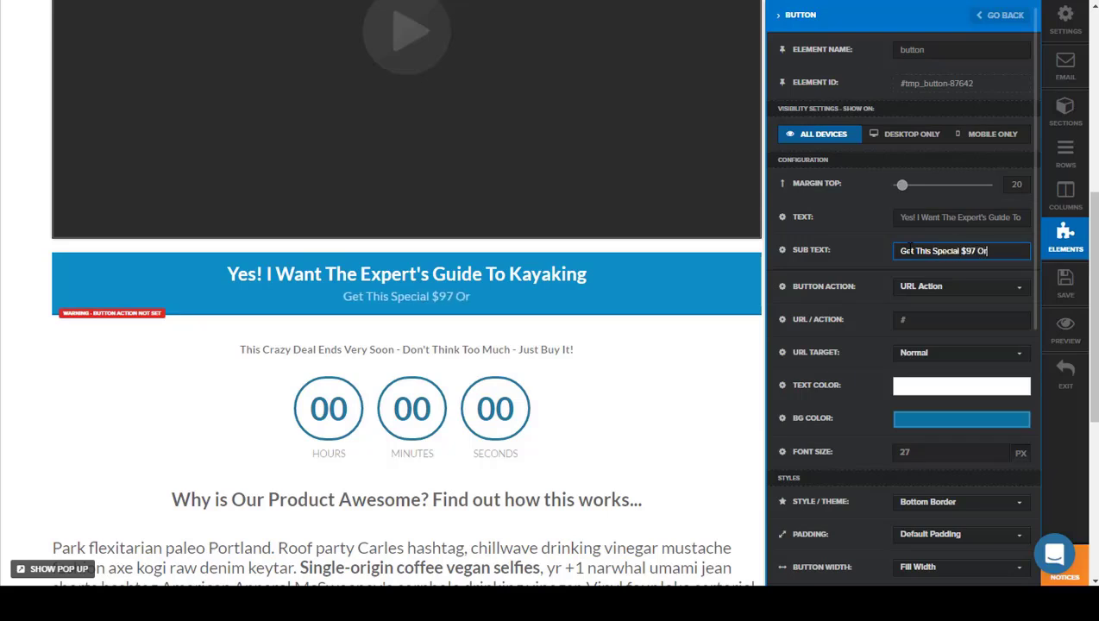
text(ore)
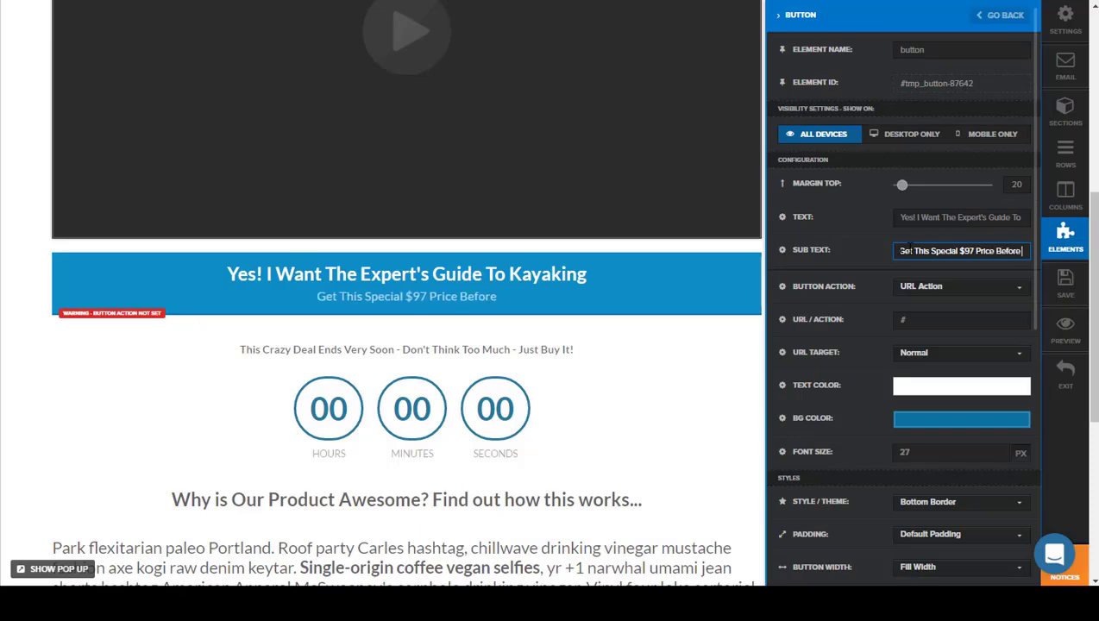
text( The Time Expires)
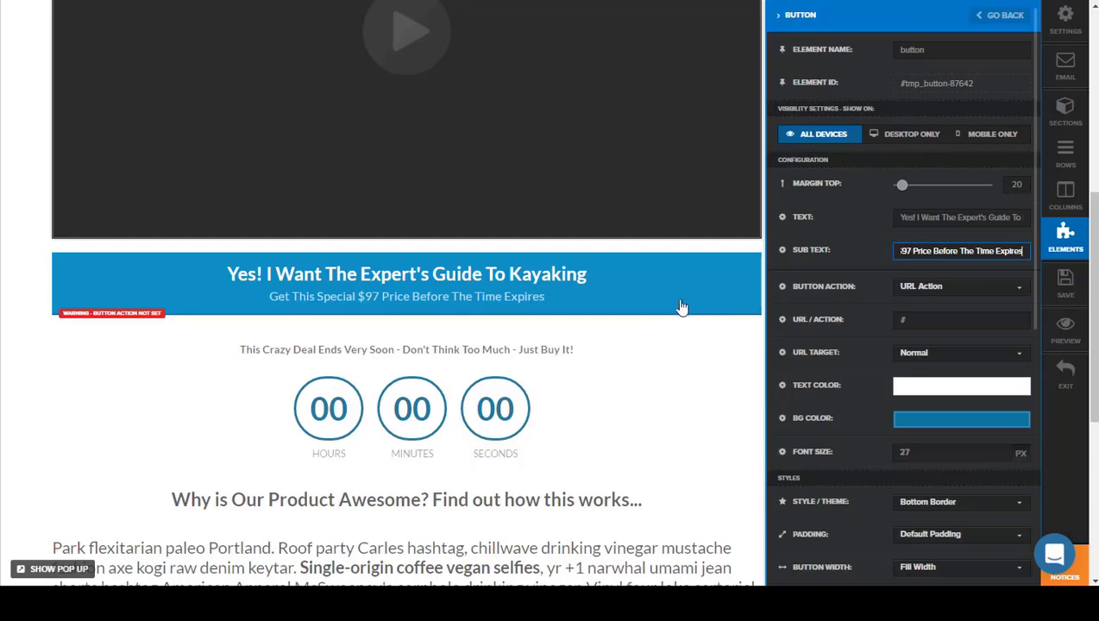
click(608, 356)
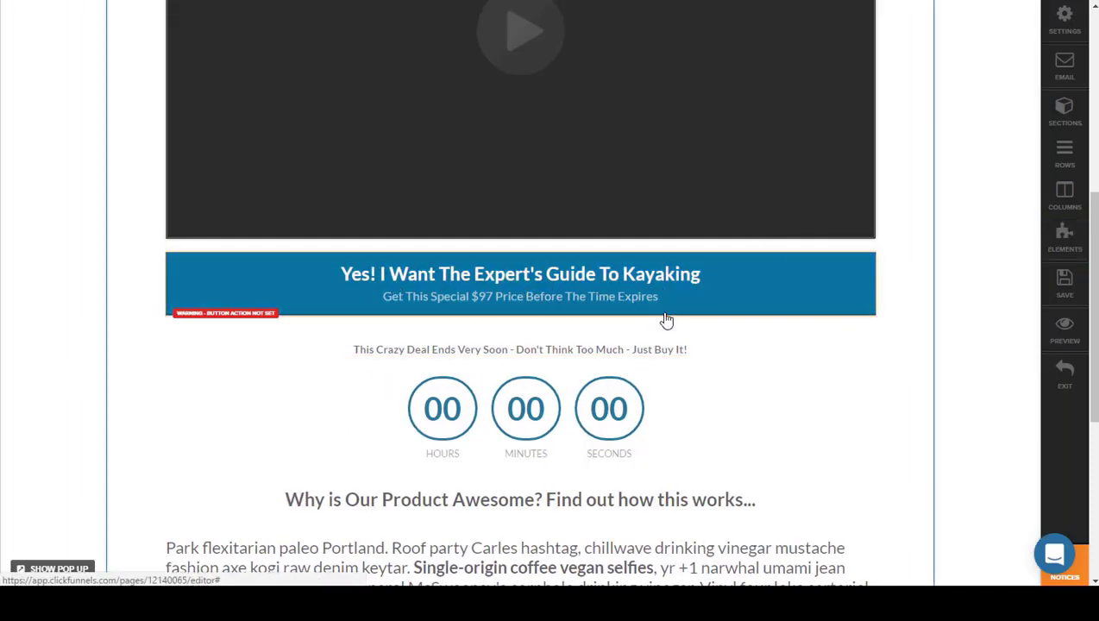
Step: Examine the countdown timer's end date, timezone, expire action and style settings
click(614, 408)
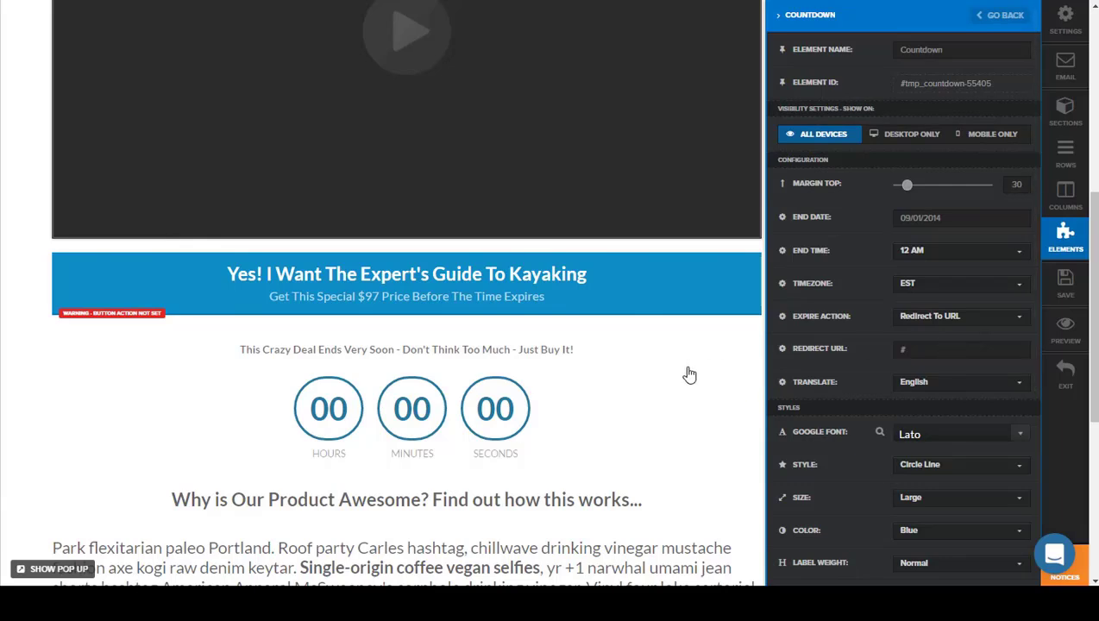
click(624, 423)
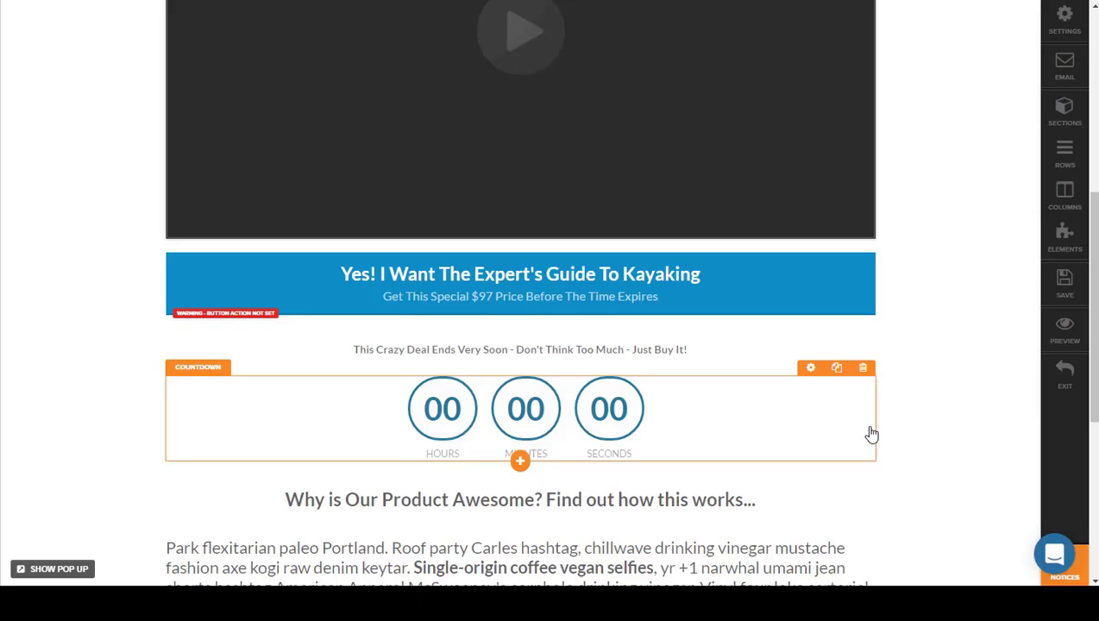
Step: Look over the rest of the CoreOffer sales page and save it
scroll(925, 338, down, 5)
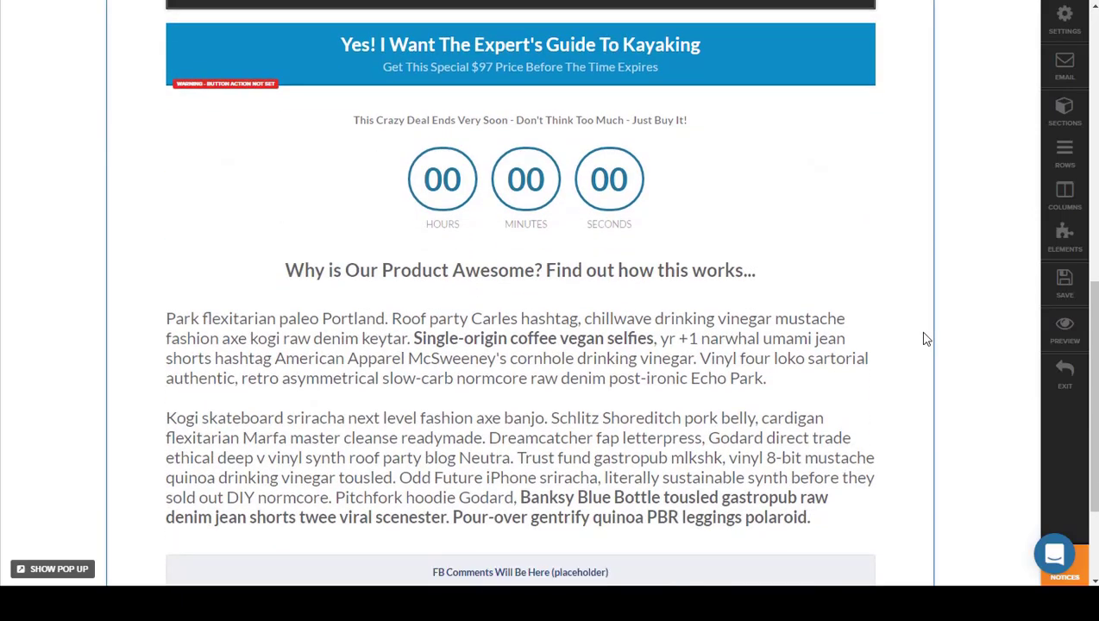
scroll(924, 338, down, 3)
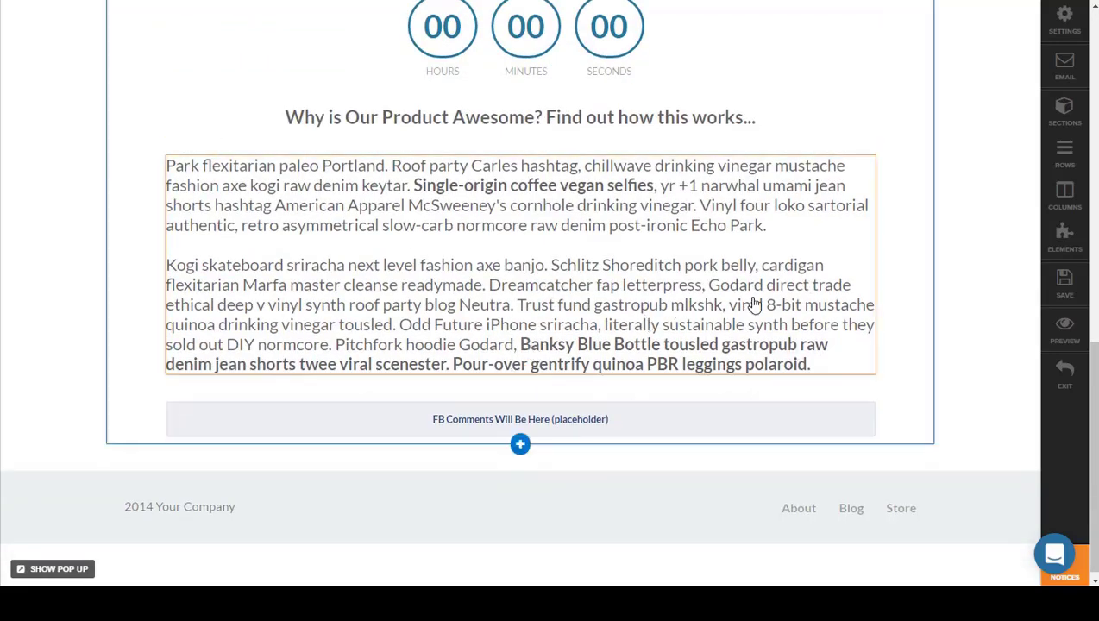
scroll(766, 311, up, 8)
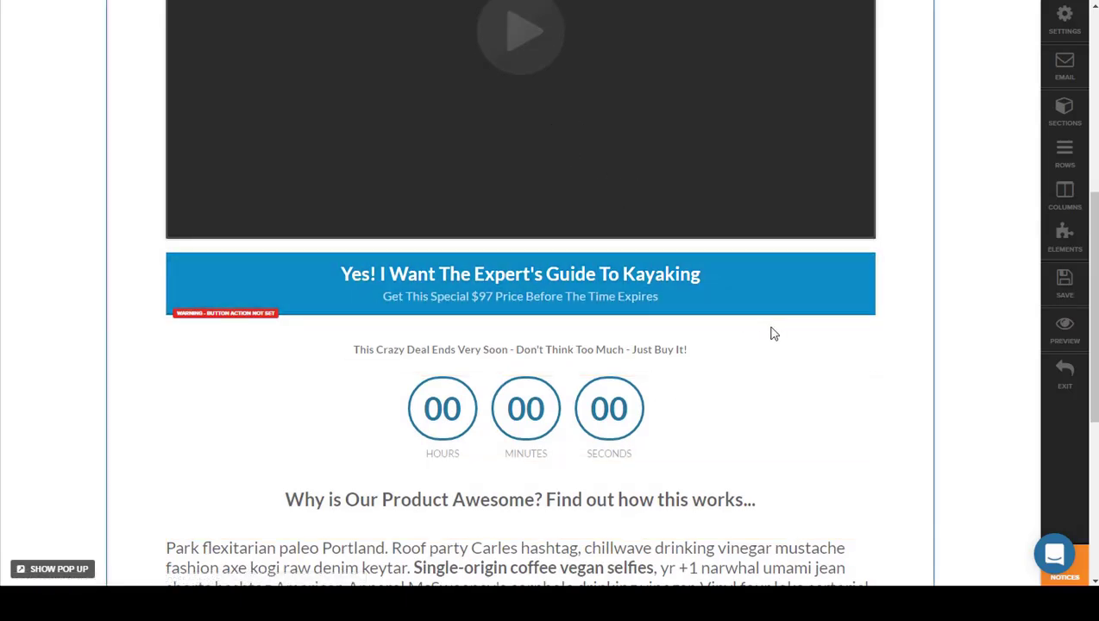
scroll(826, 493, down, 3)
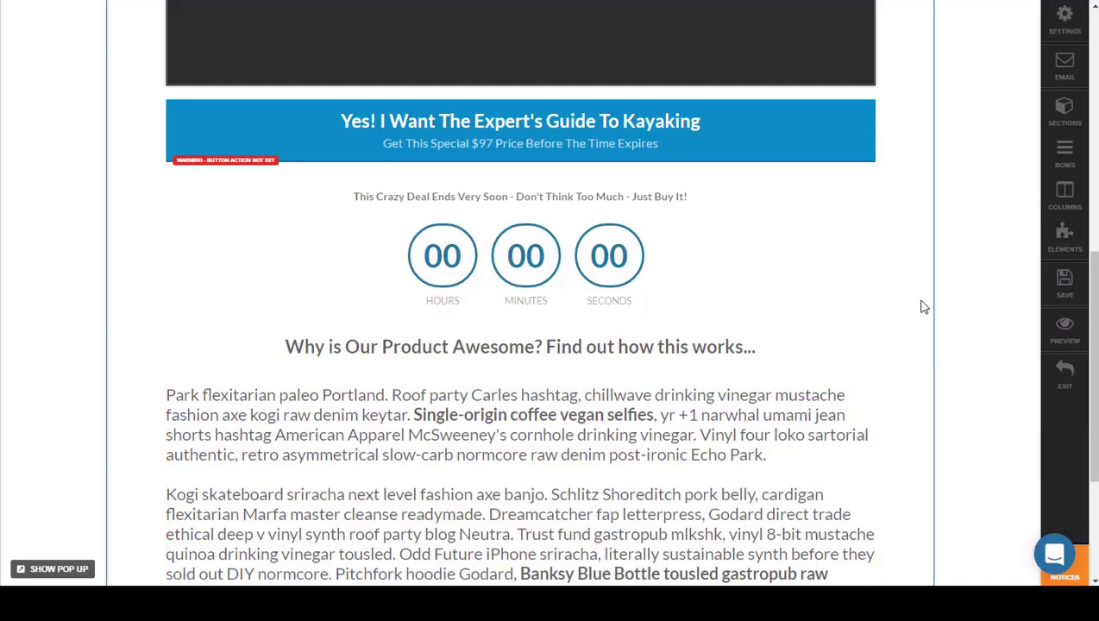
scroll(922, 306, up, 2)
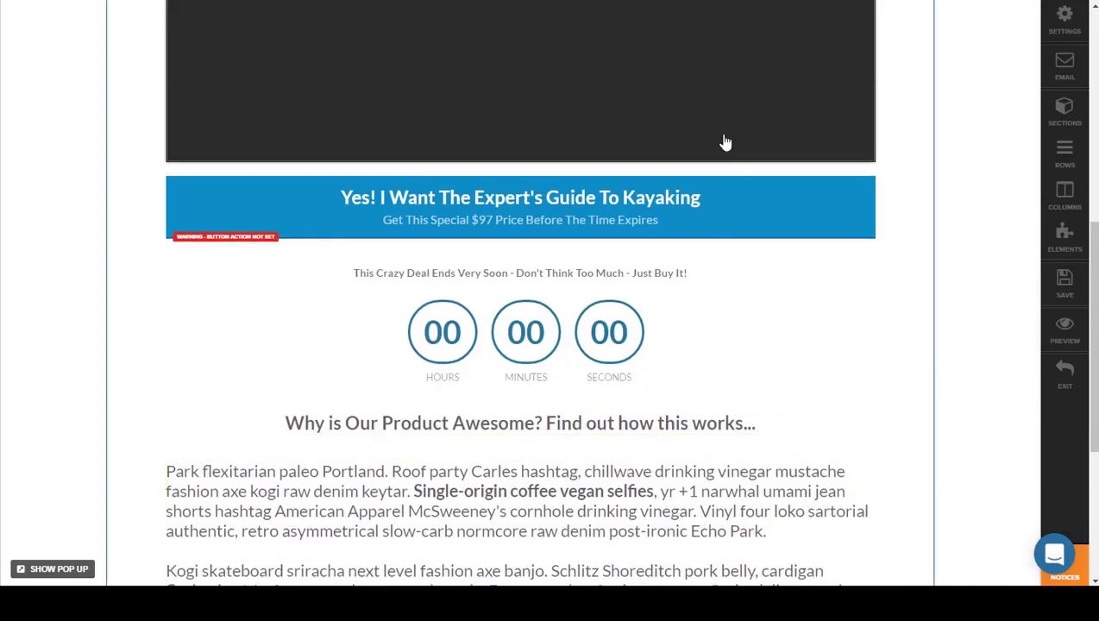
scroll(965, 213, up, 5)
scroll(965, 215, up, 4)
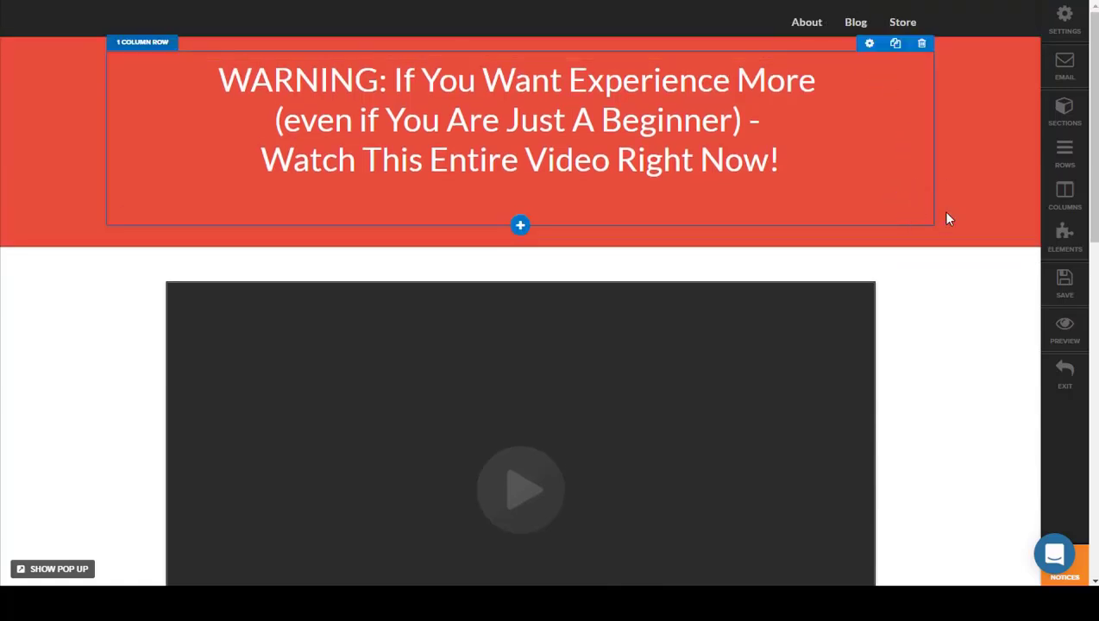
click(1065, 283)
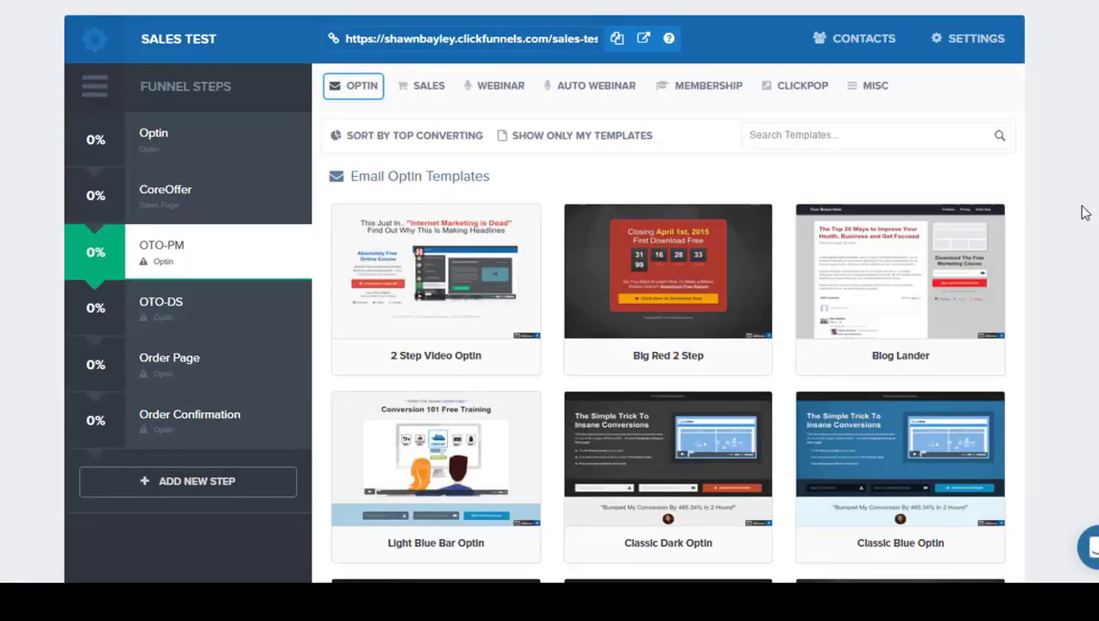
Step: Assign the "OTO Video" One Click Upsell template to the OTO-PM funnel step
click(427, 86)
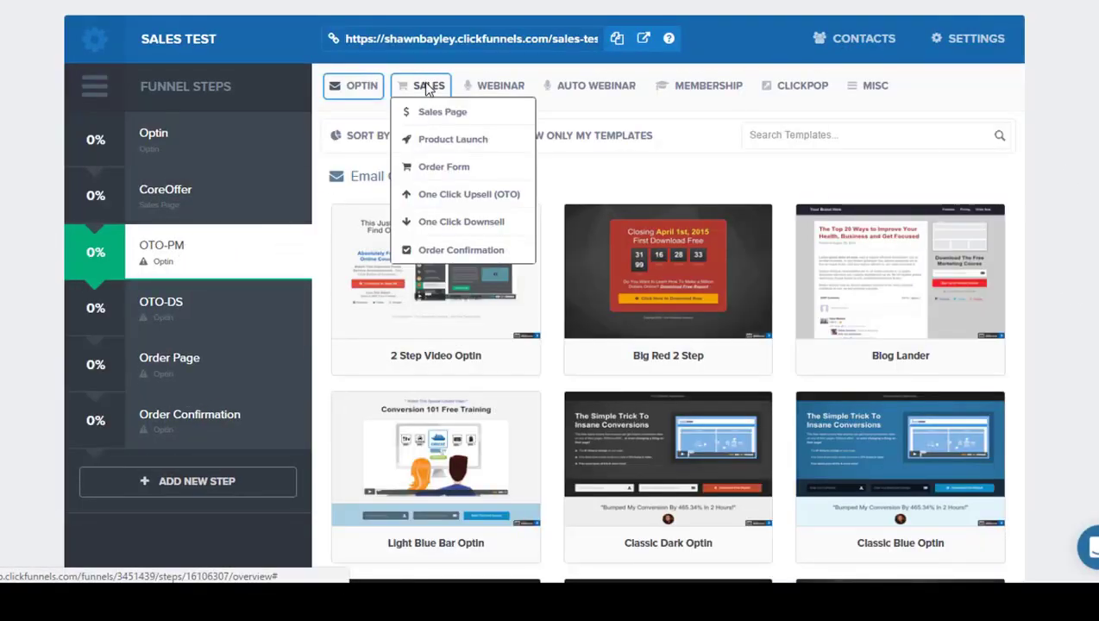
click(460, 197)
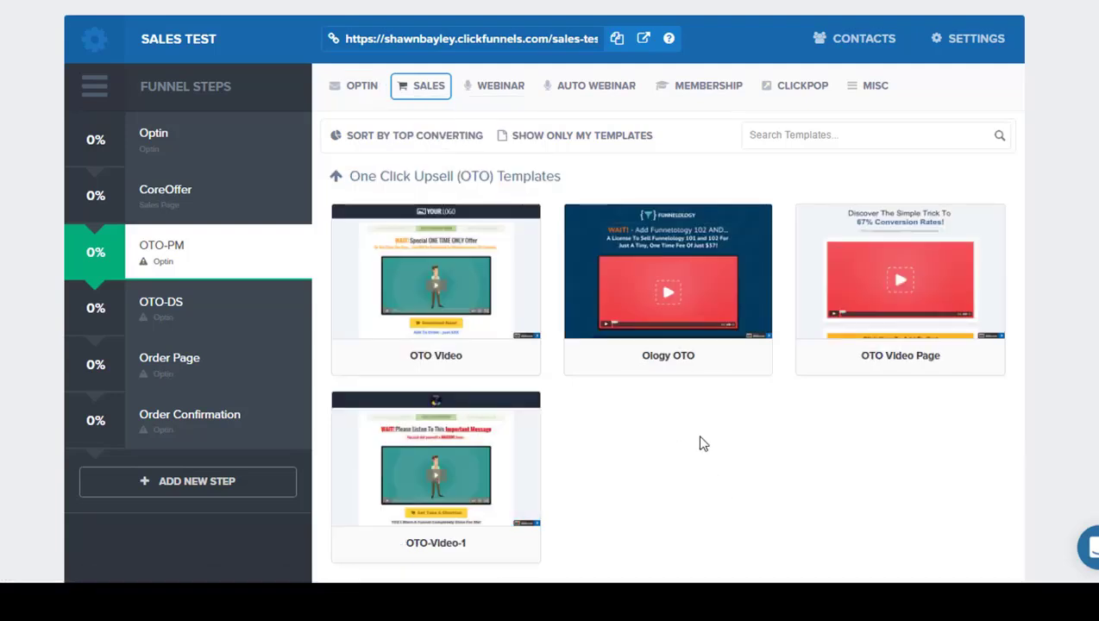
mouse_move(480, 299)
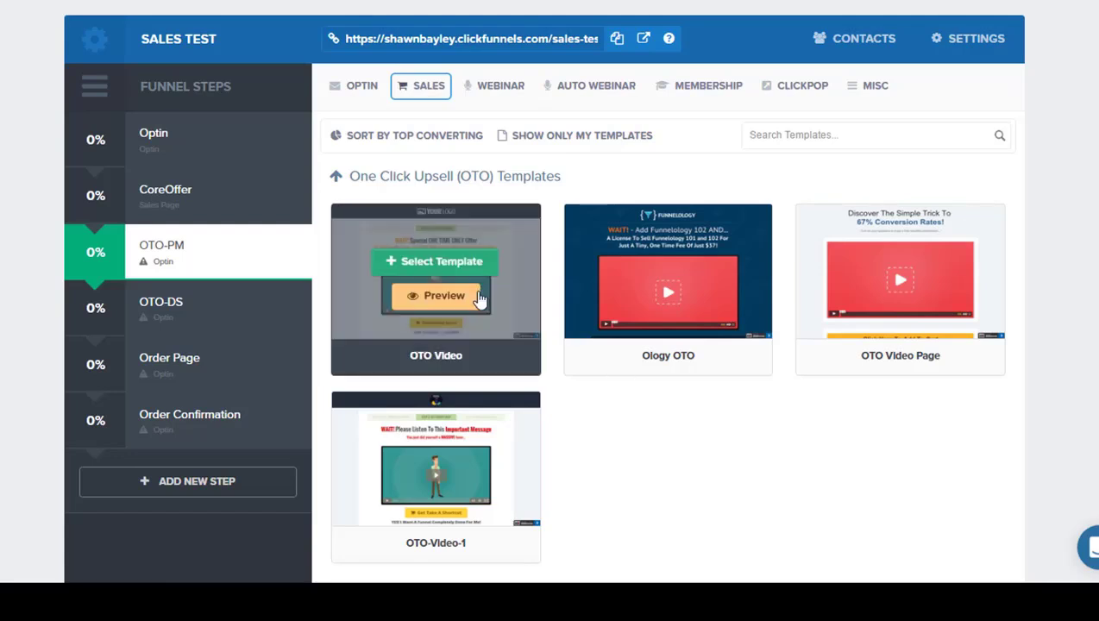
click(466, 272)
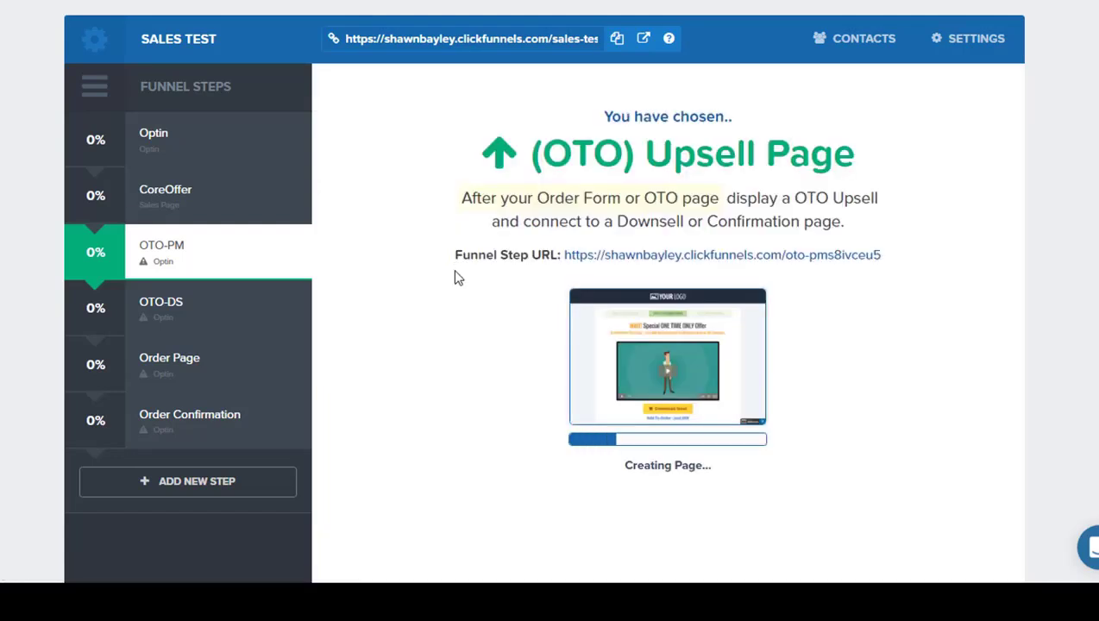
Step: Open the OTO-PM upsell page in the page editor and look over its layout
scroll(442, 515, down, 1)
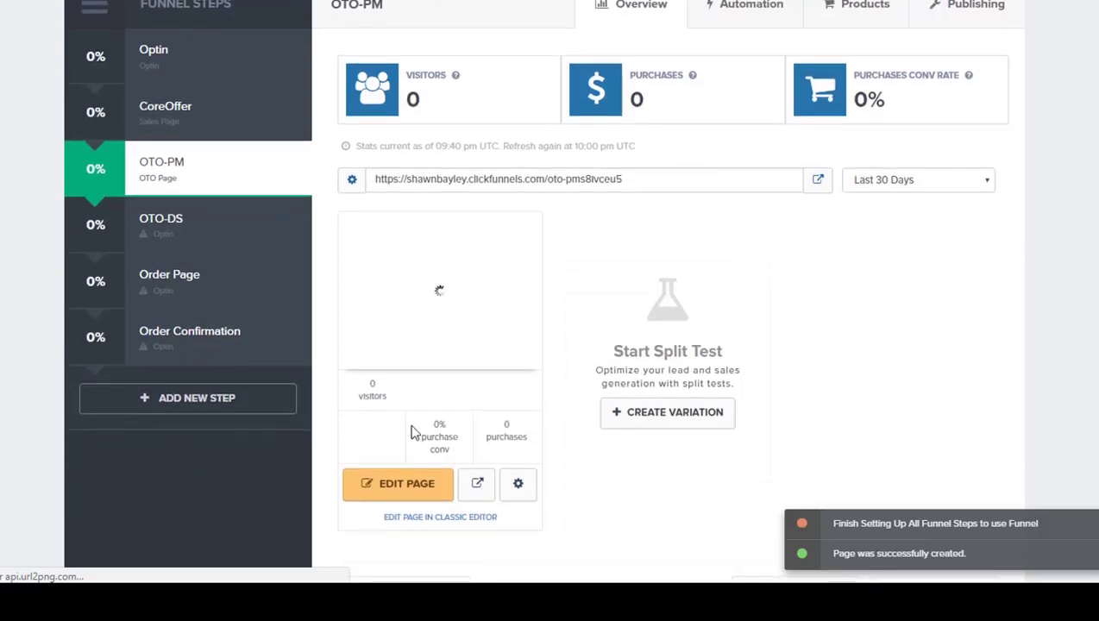
click(454, 518)
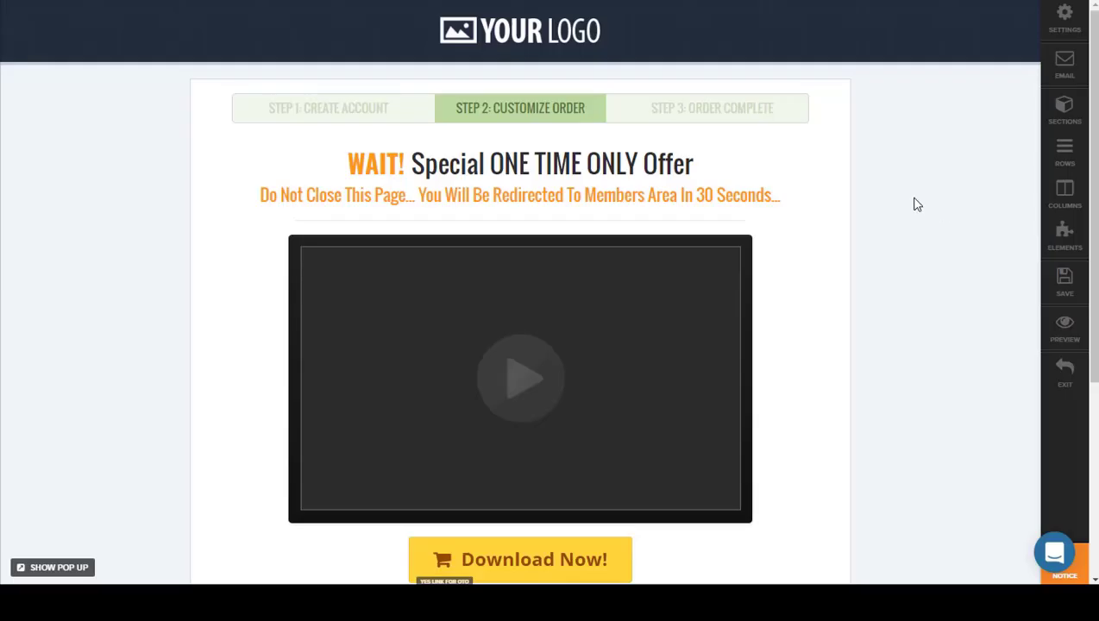
scroll(957, 184, down, 1)
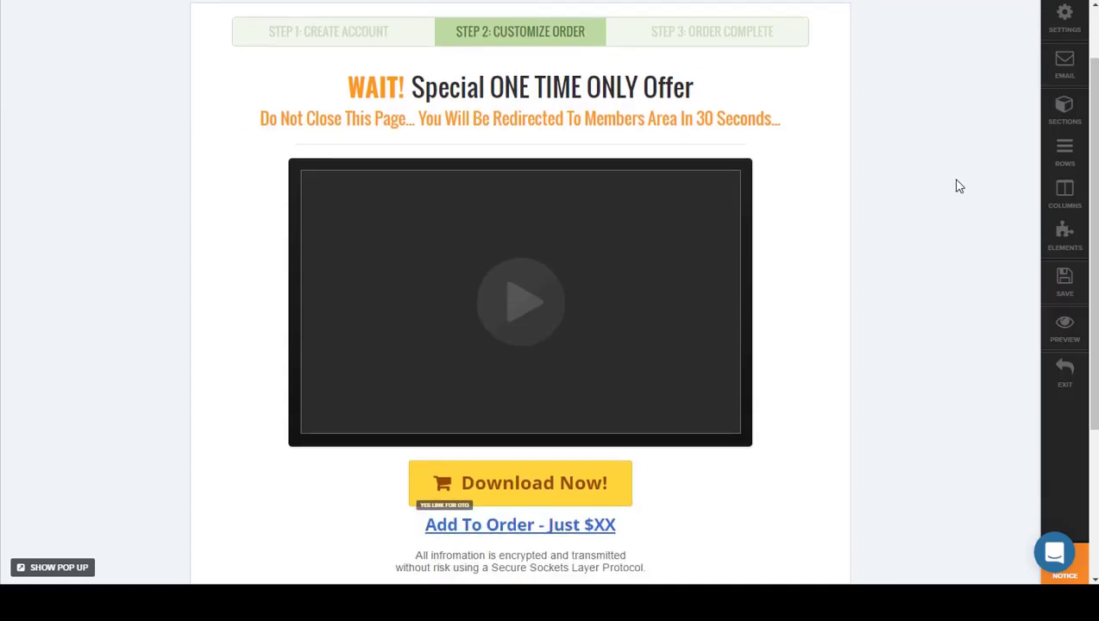
Step: Examine the "Download Now!" button's URL action settings and the surrounding order links on the OTO-PM page
scroll(957, 185, up, 1)
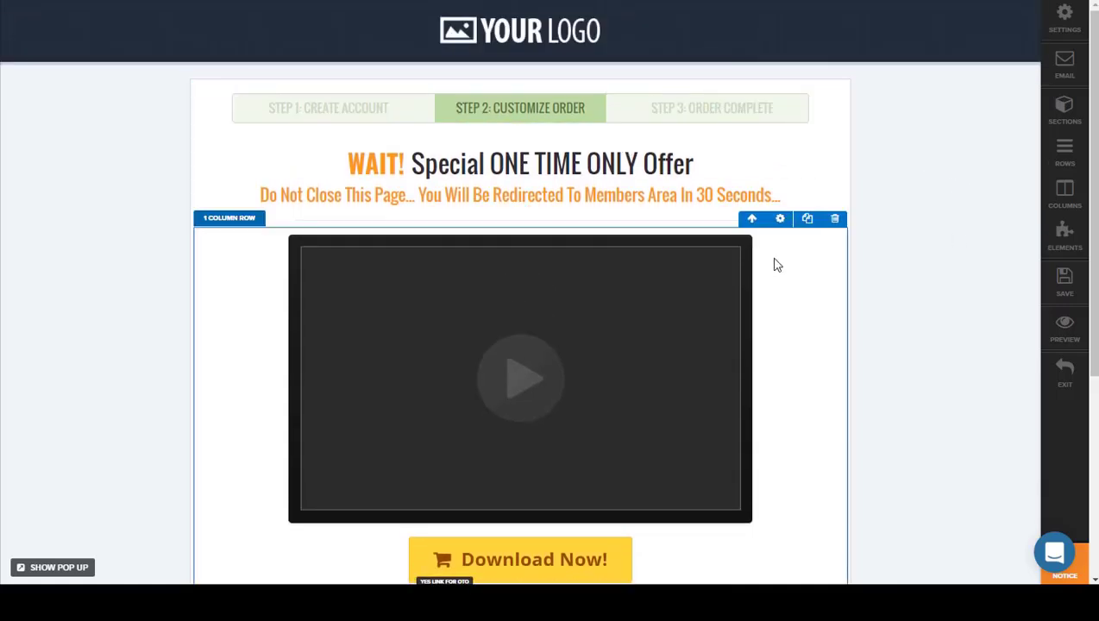
scroll(792, 313, down, 1)
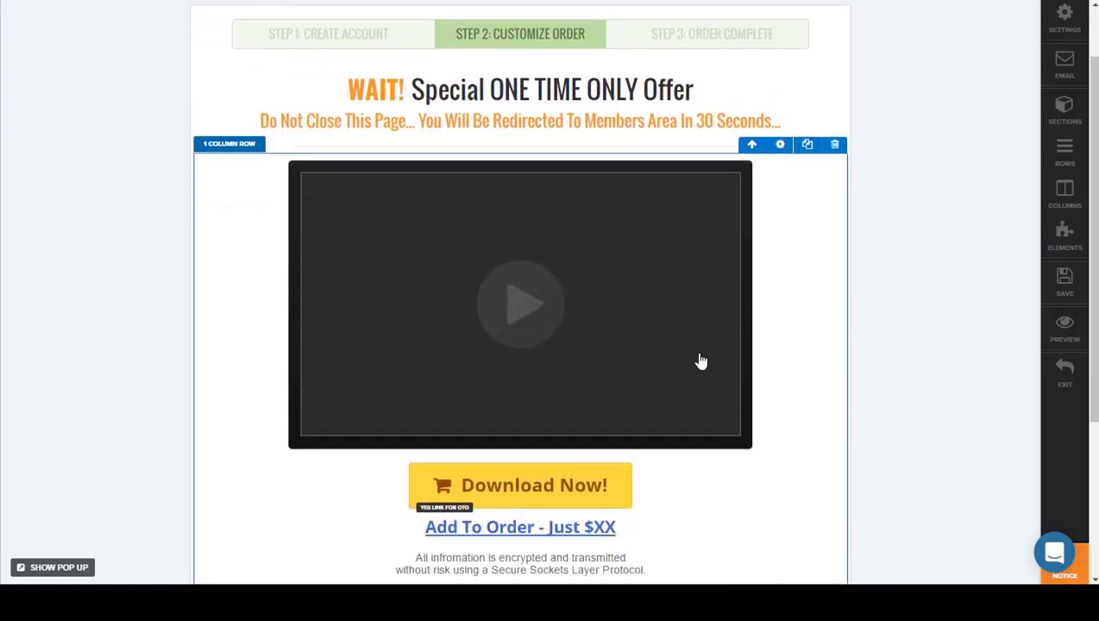
click(612, 480)
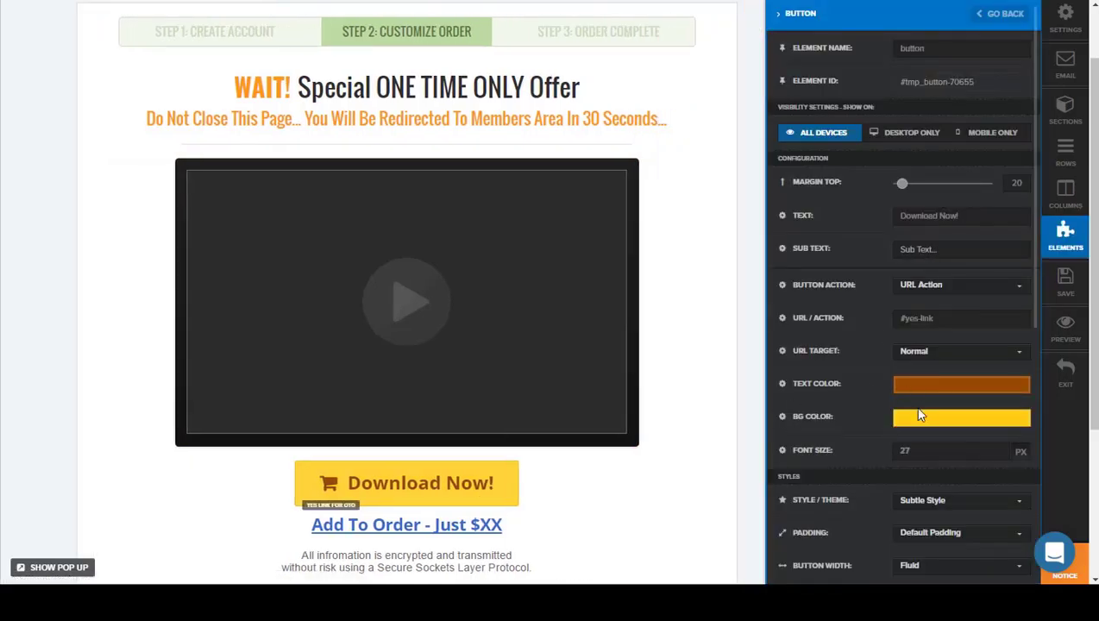
click(706, 329)
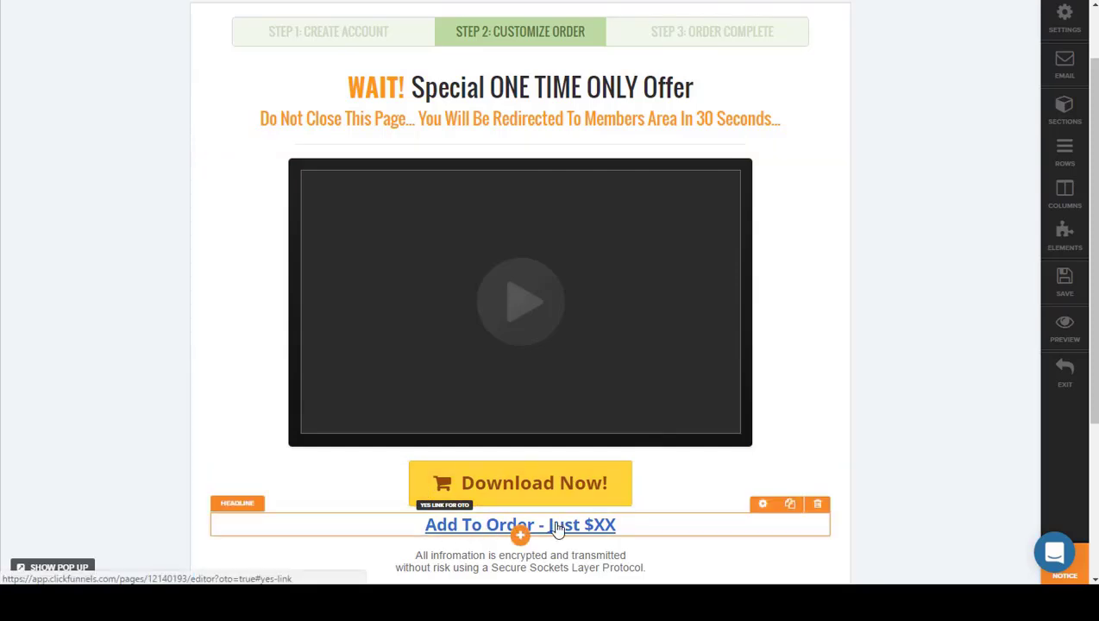
scroll(653, 503, down, 1)
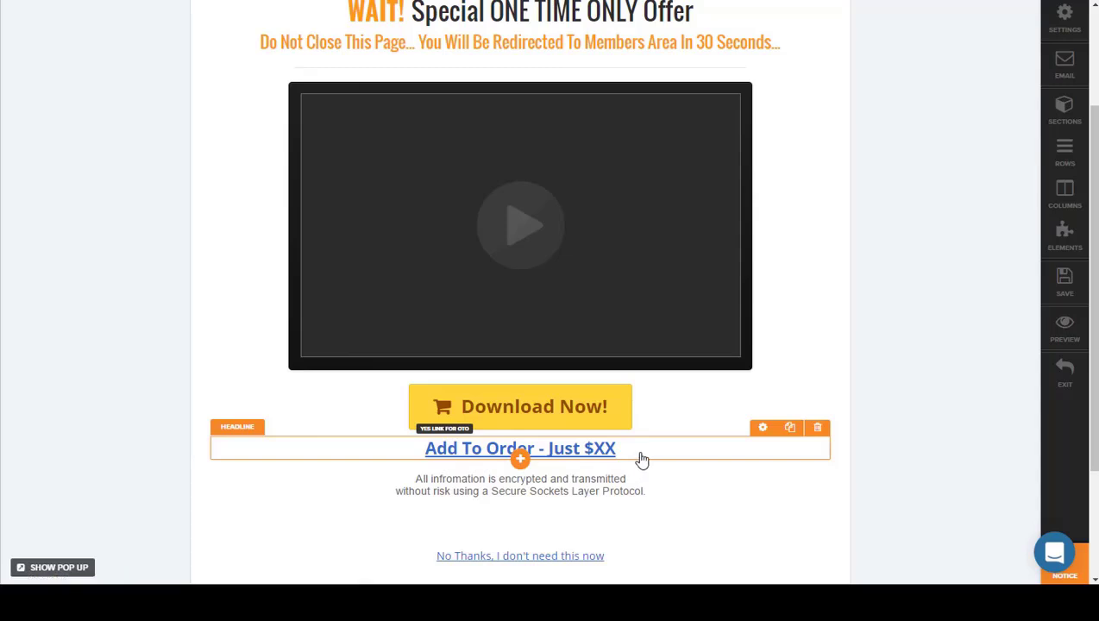
scroll(662, 453, up, 1)
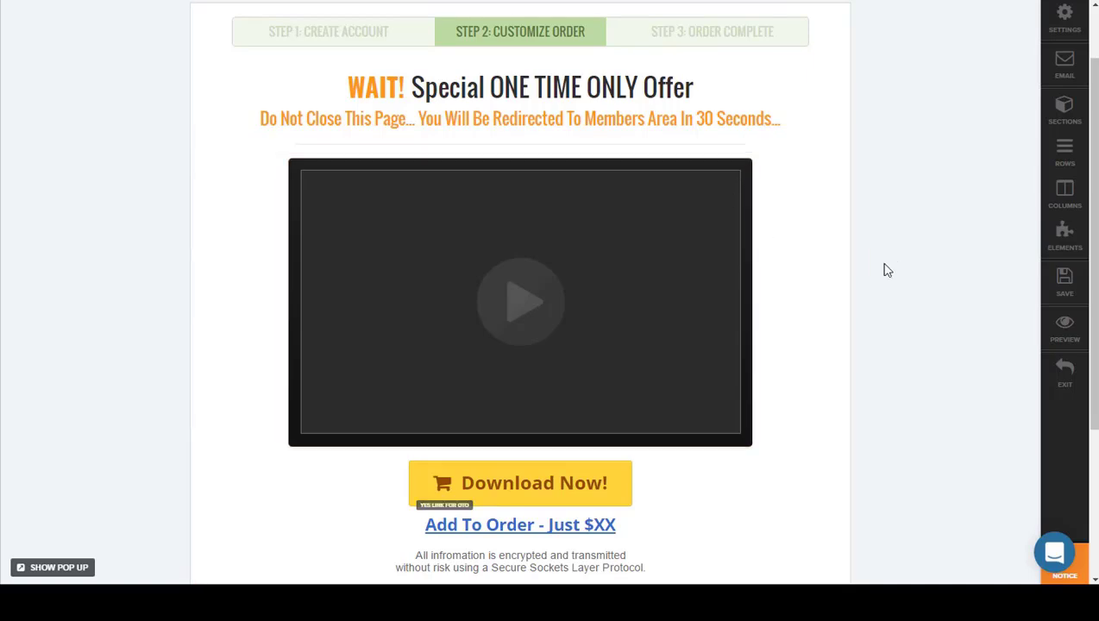
scroll(858, 309, down, 2)
scroll(861, 308, up, 1)
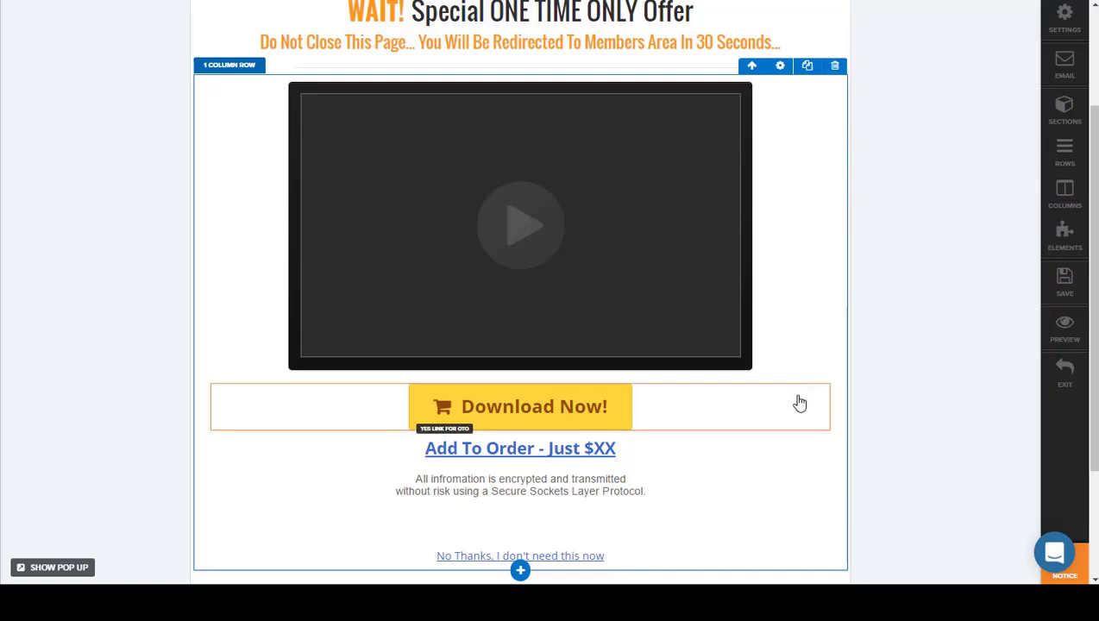
Step: Check the link target of the "No Thanks, I don't need this now" text beneath the OTO-PM offer
scroll(797, 400, down, 3)
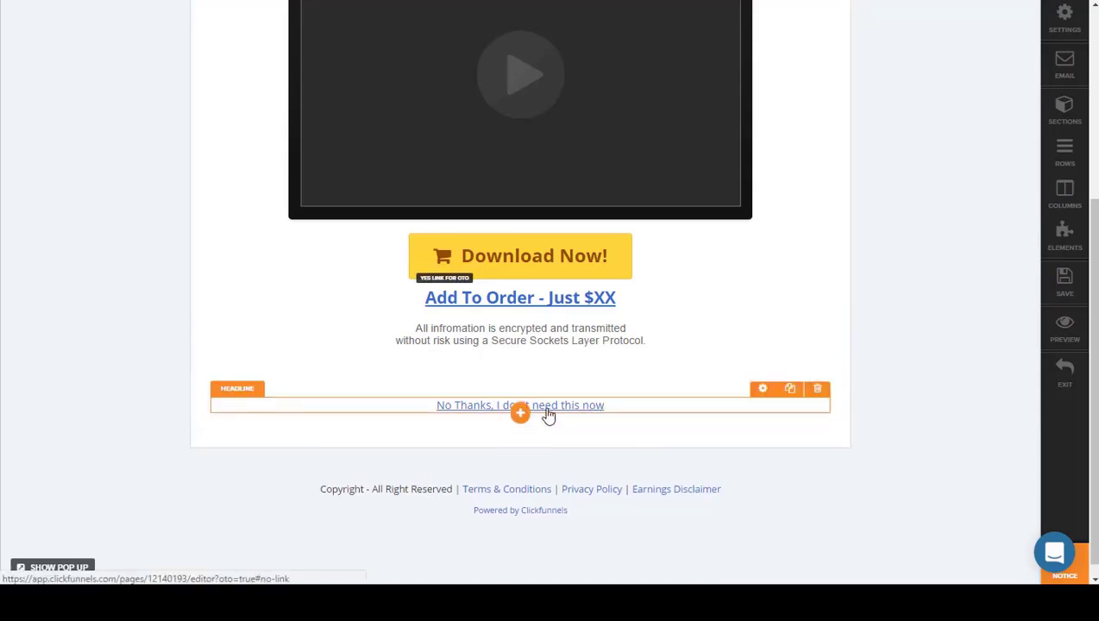
click(459, 408)
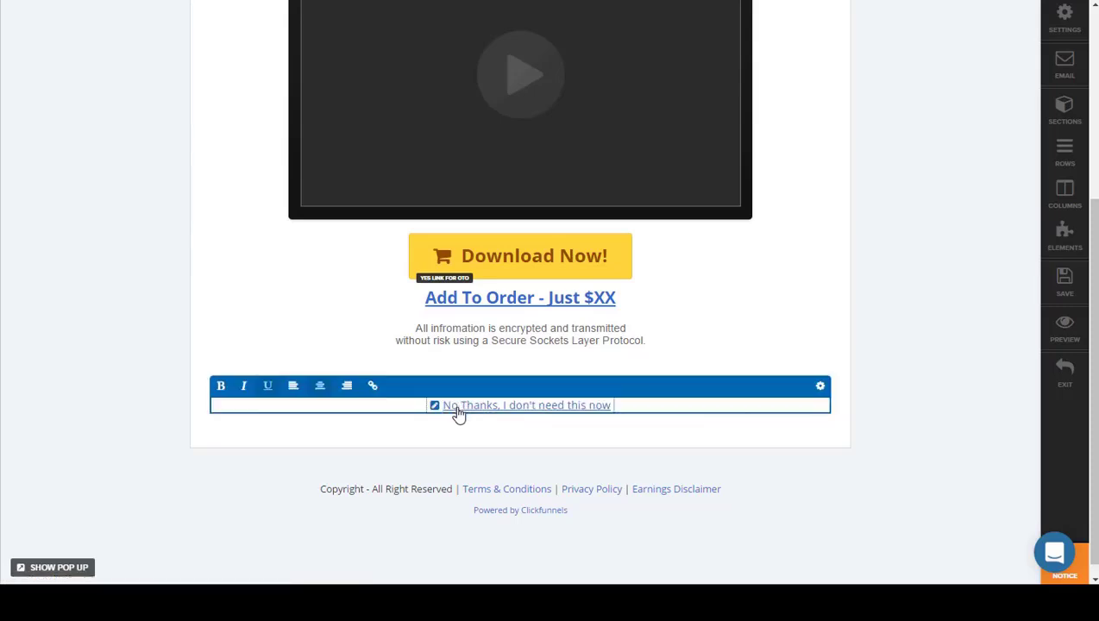
click(434, 406)
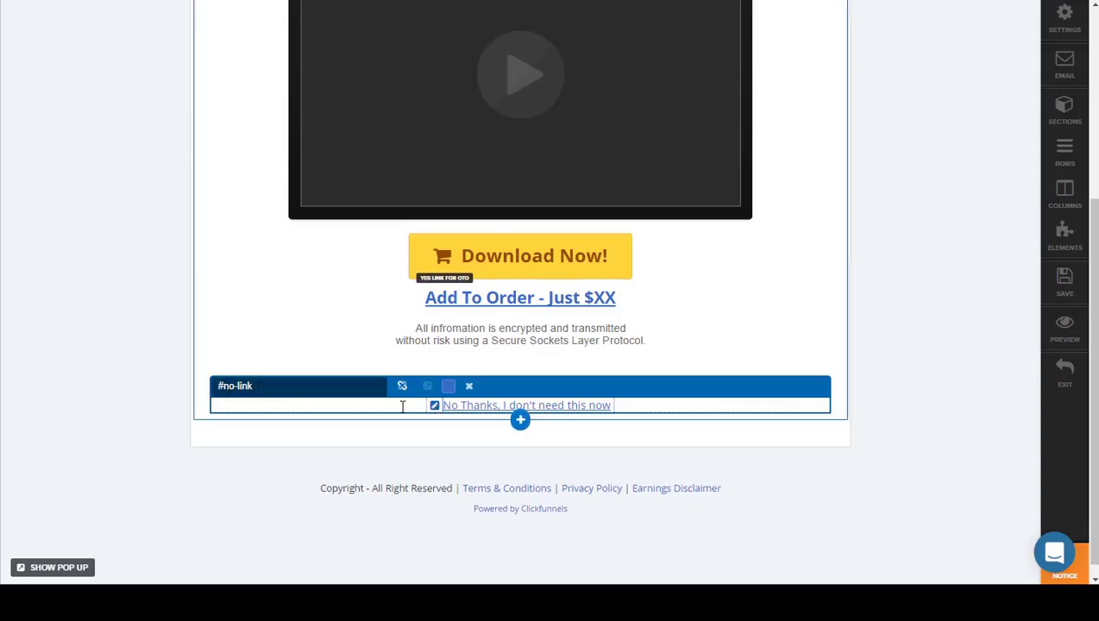
click(909, 342)
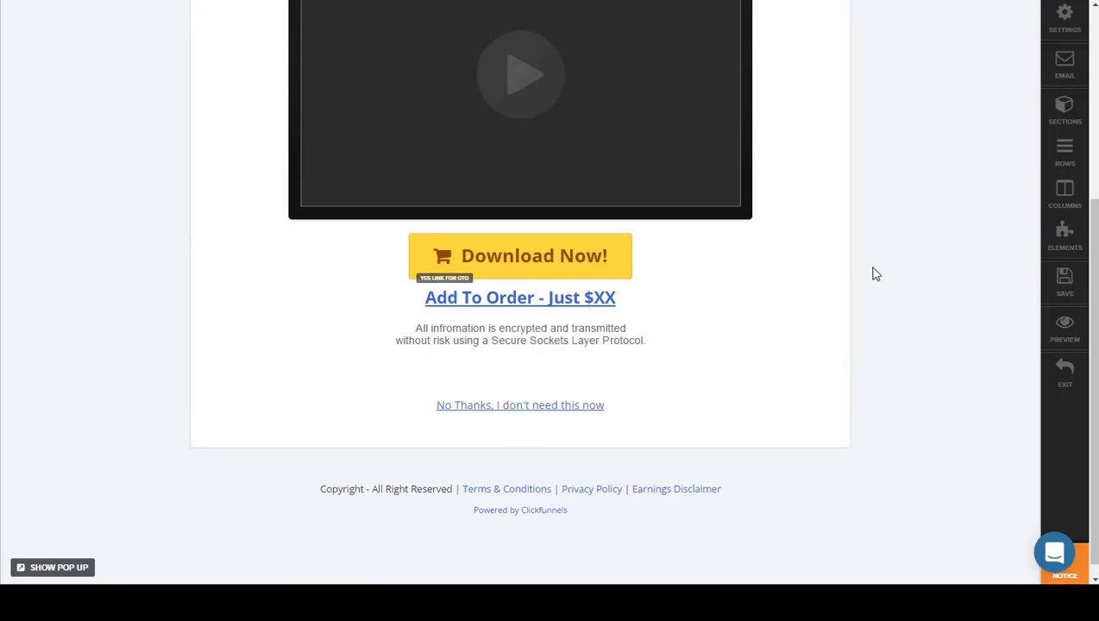
Step: Save the OTO-PM upsell page
scroll(958, 362, up, 5)
click(1064, 295)
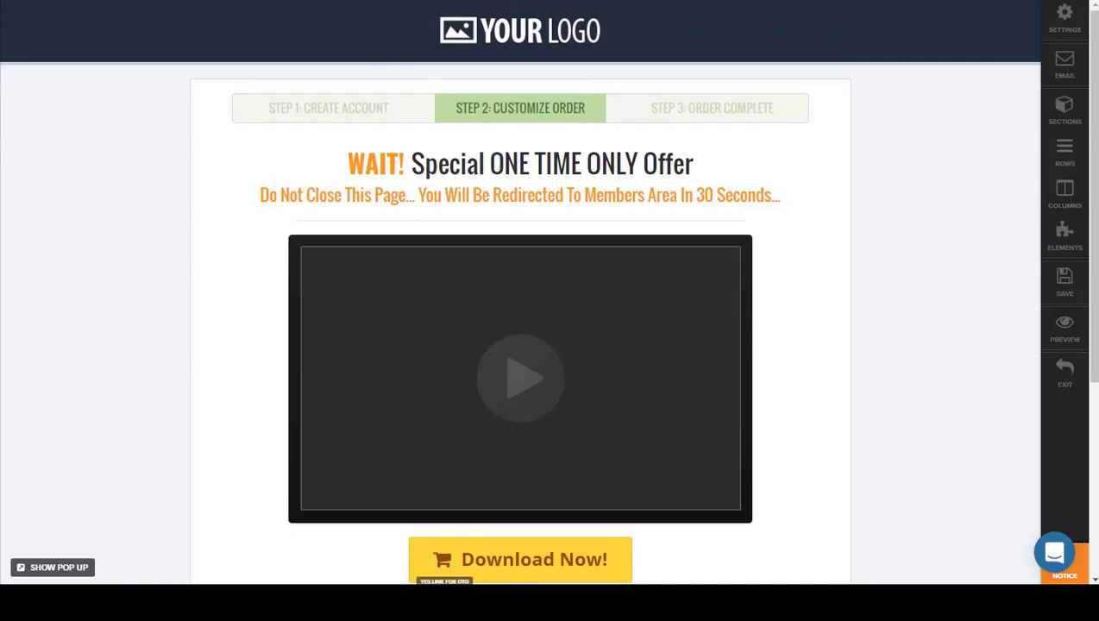
scroll(862, 307, down, 3)
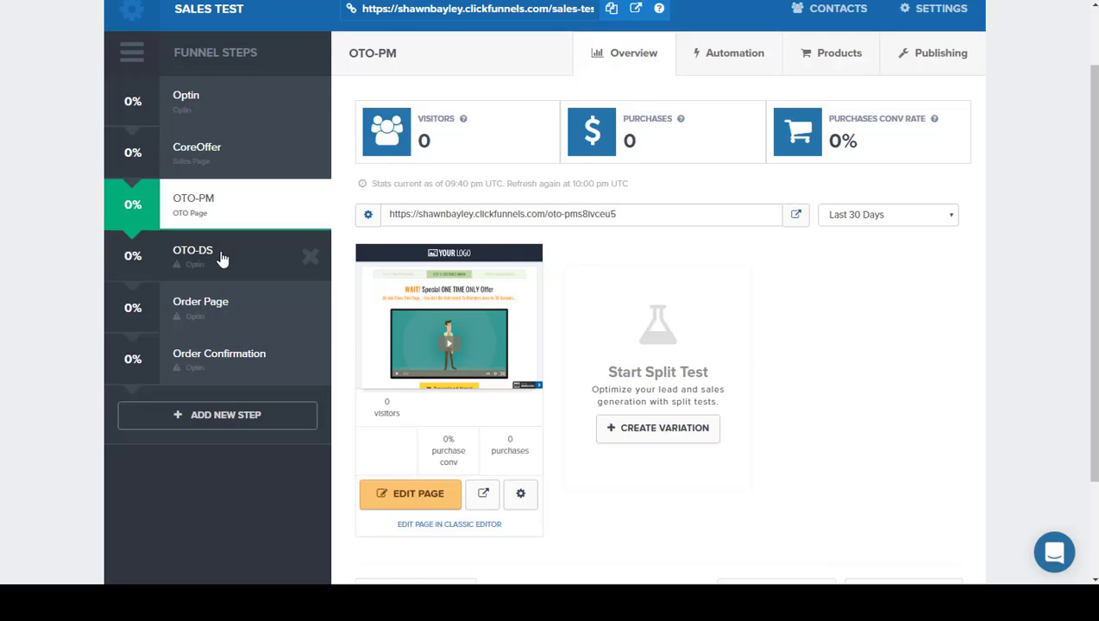
Step: Assign the "OTO Video Page" One Click Downsell template to the OTO-DS funnel step
click(216, 259)
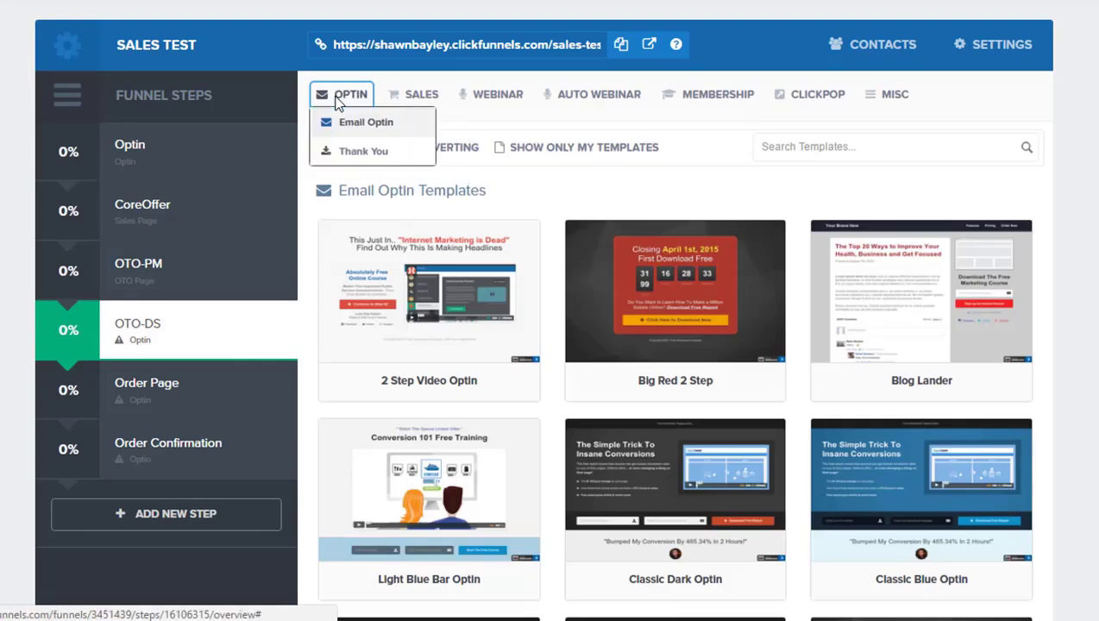
mouse_move(480, 102)
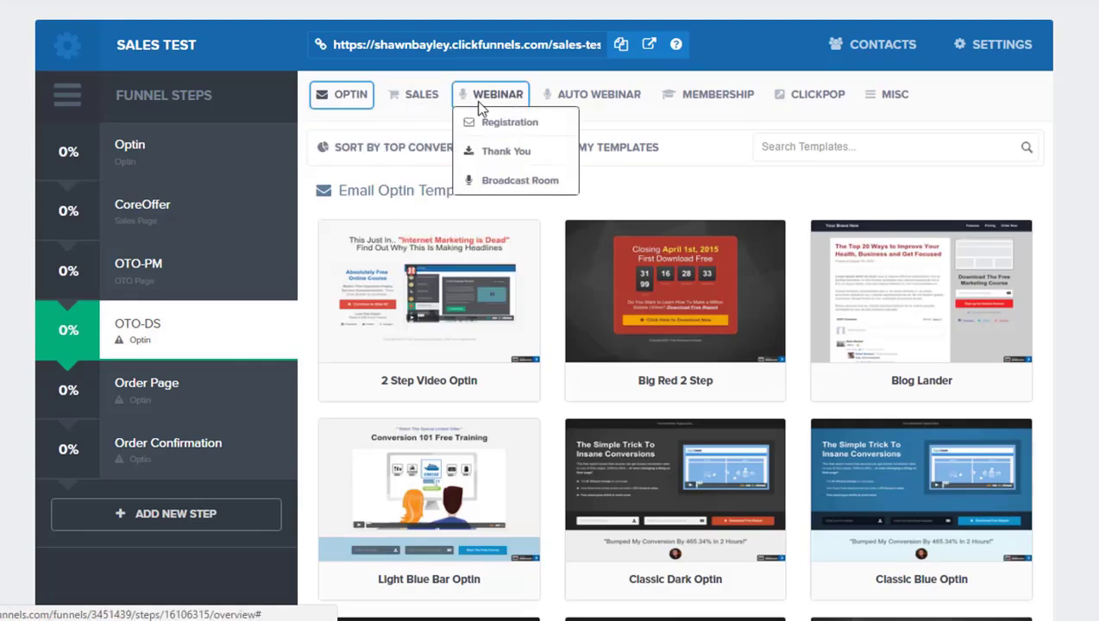
mouse_move(422, 102)
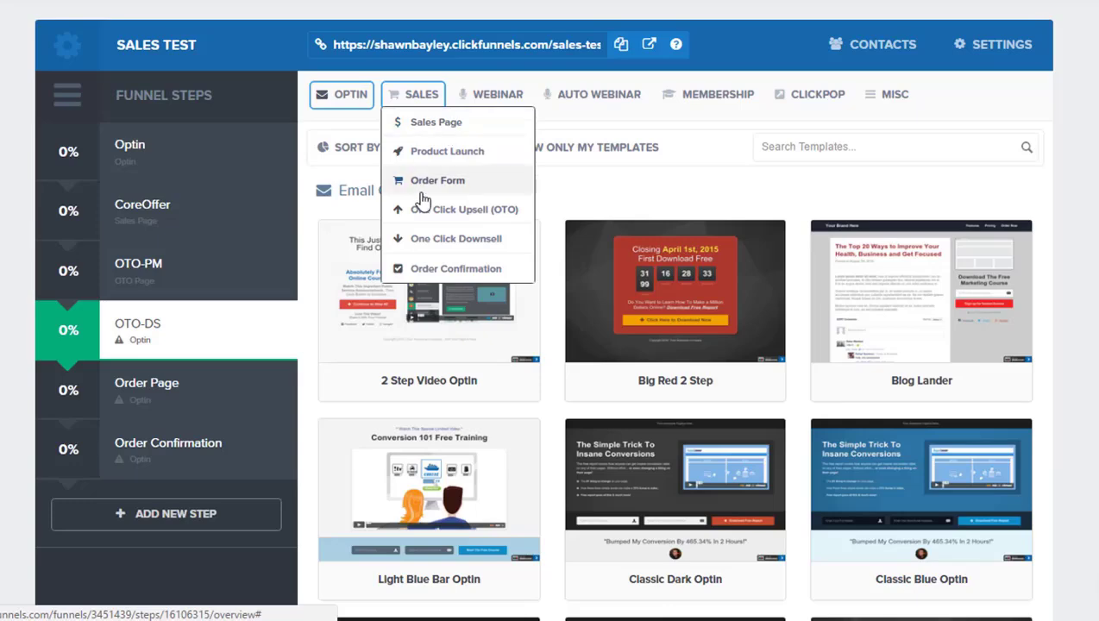
click(463, 241)
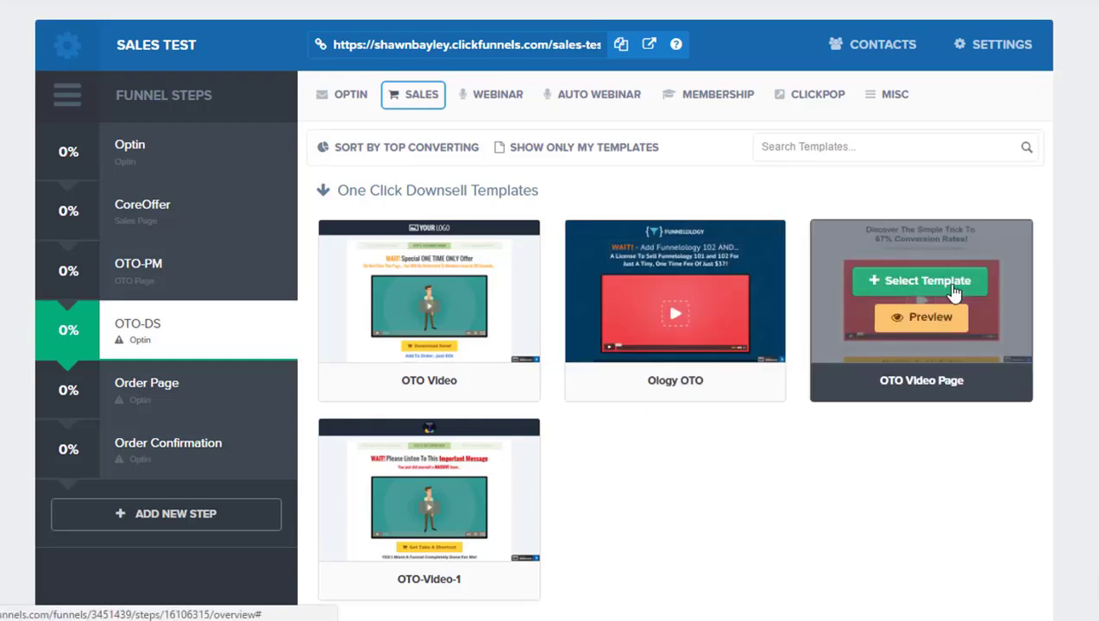
click(930, 287)
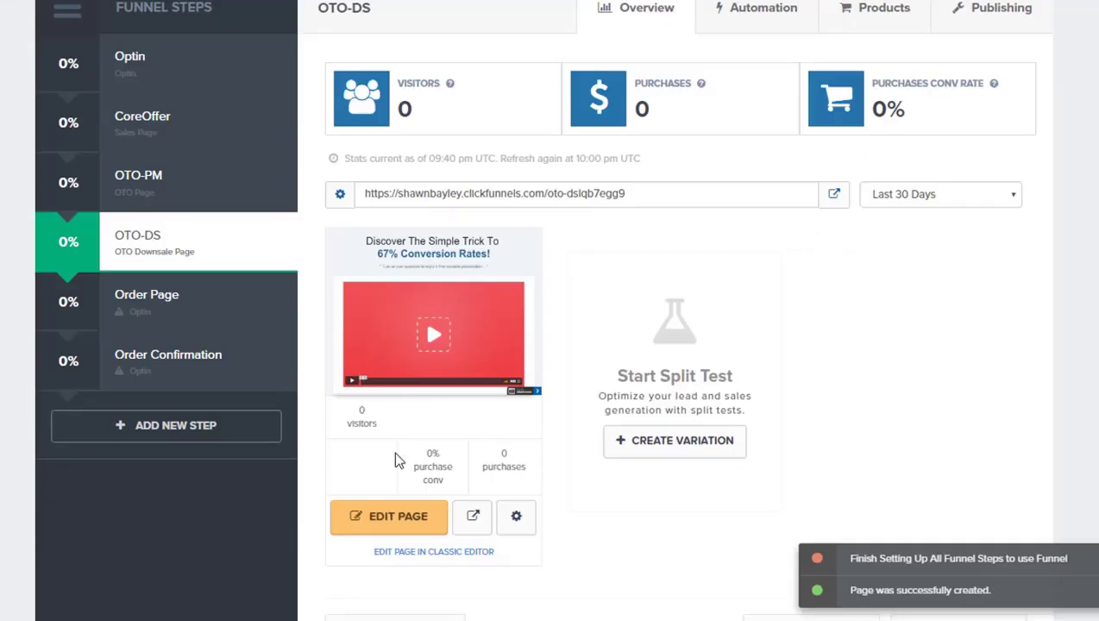
Step: Open the OTO-DS page in the classic editor in a new tab and replace its headline with "Wait! Let Me Finance You"
right_click(440, 562)
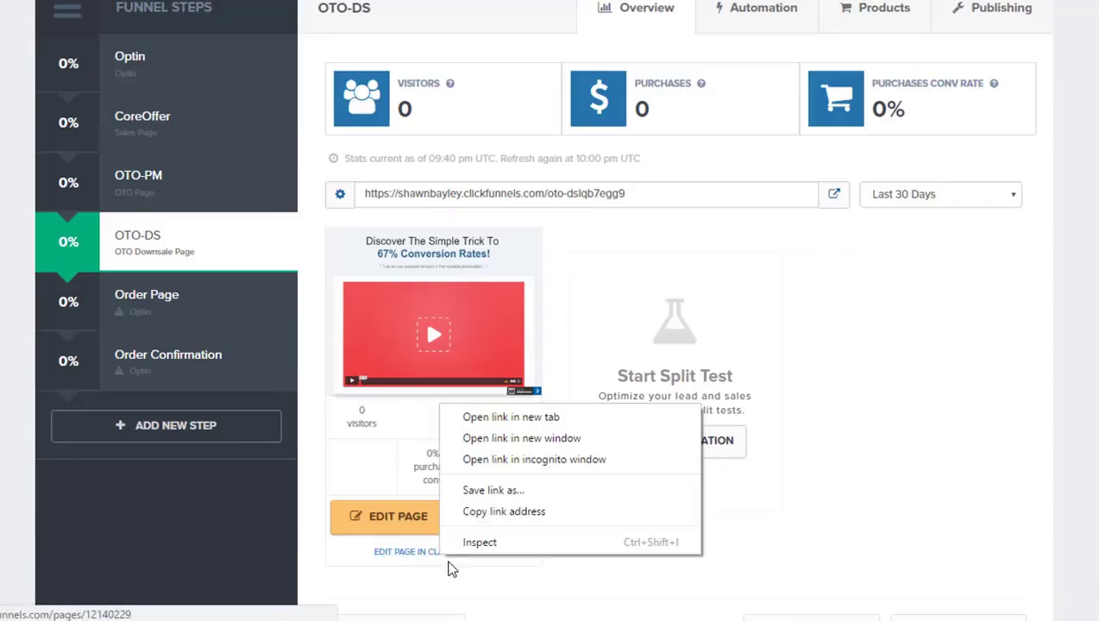
click(497, 417)
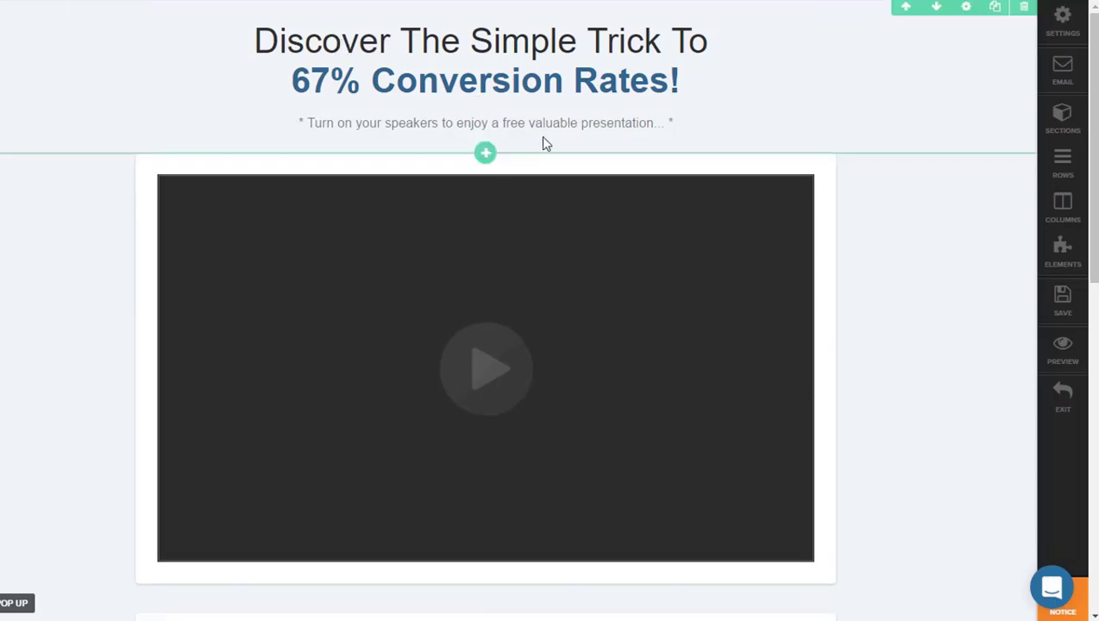
triple_click(424, 50)
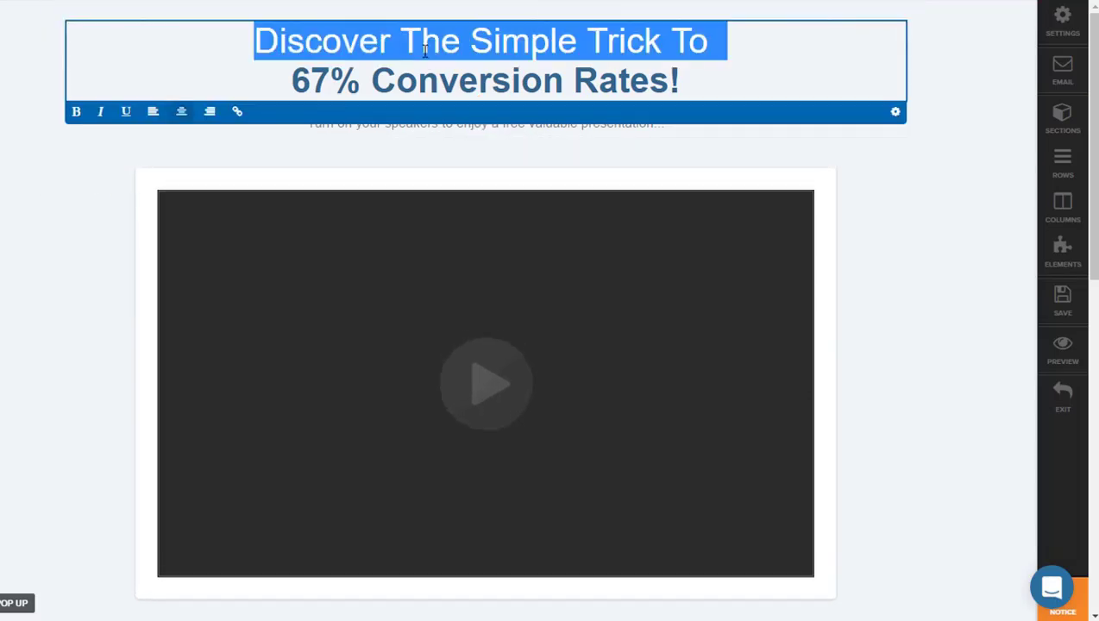
key(ctrl+a)
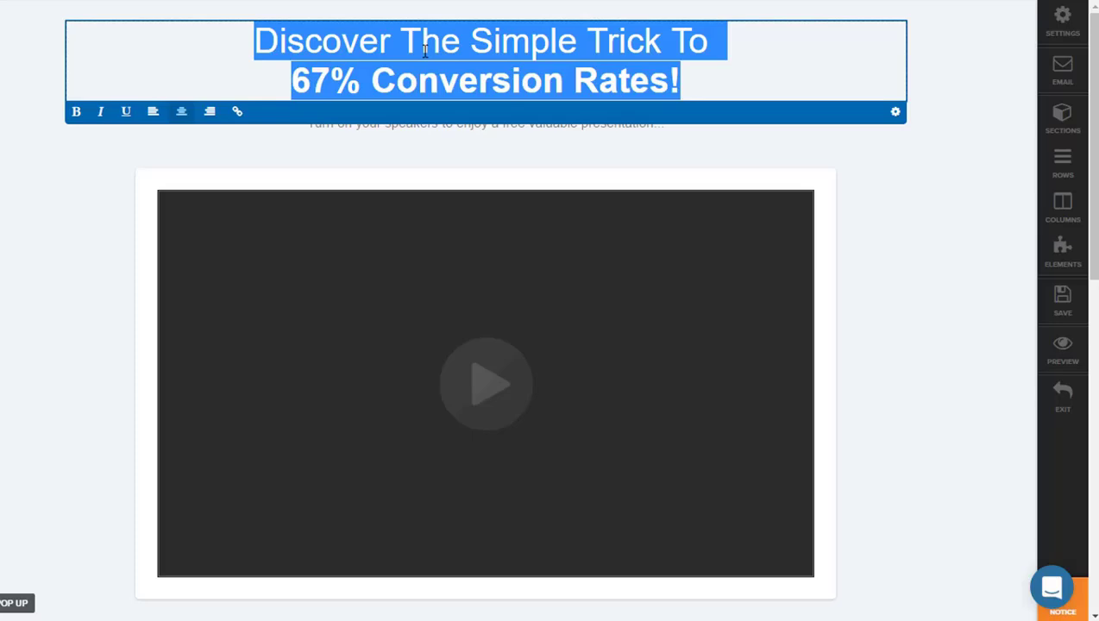
text(Wait,)
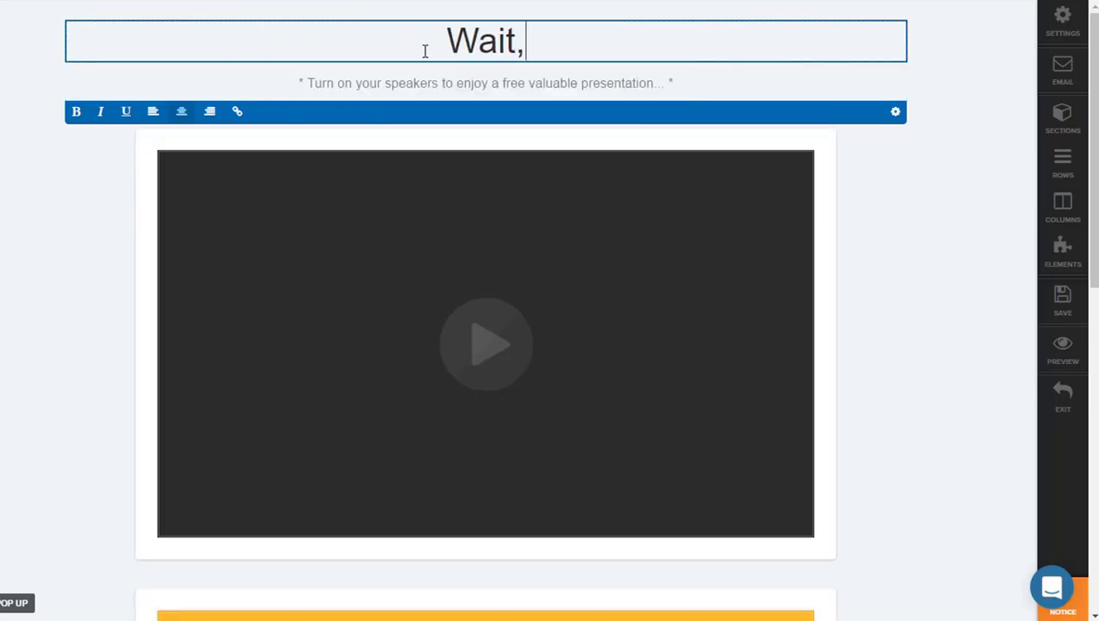
key(BackSpace)
text(! Let Me )
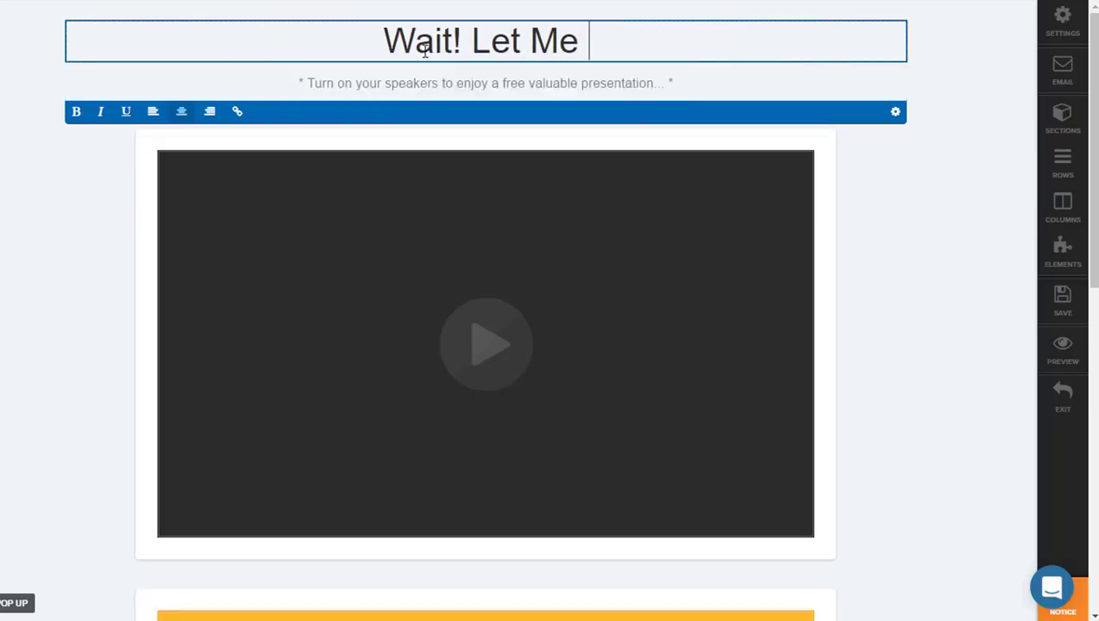
text(Finance)
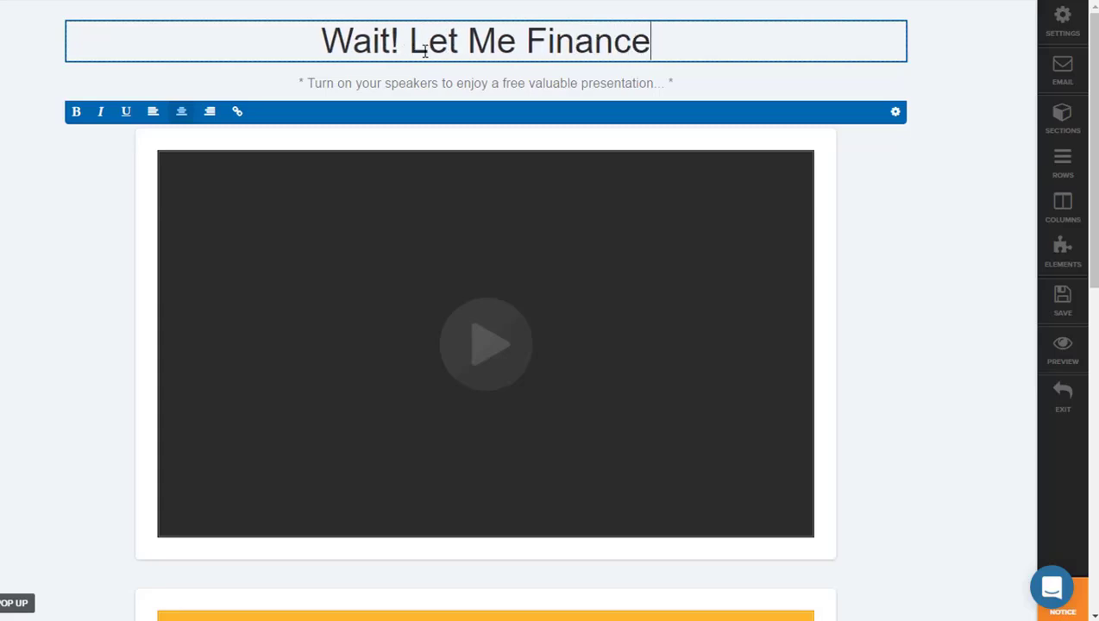
text( You)
key(Escape)
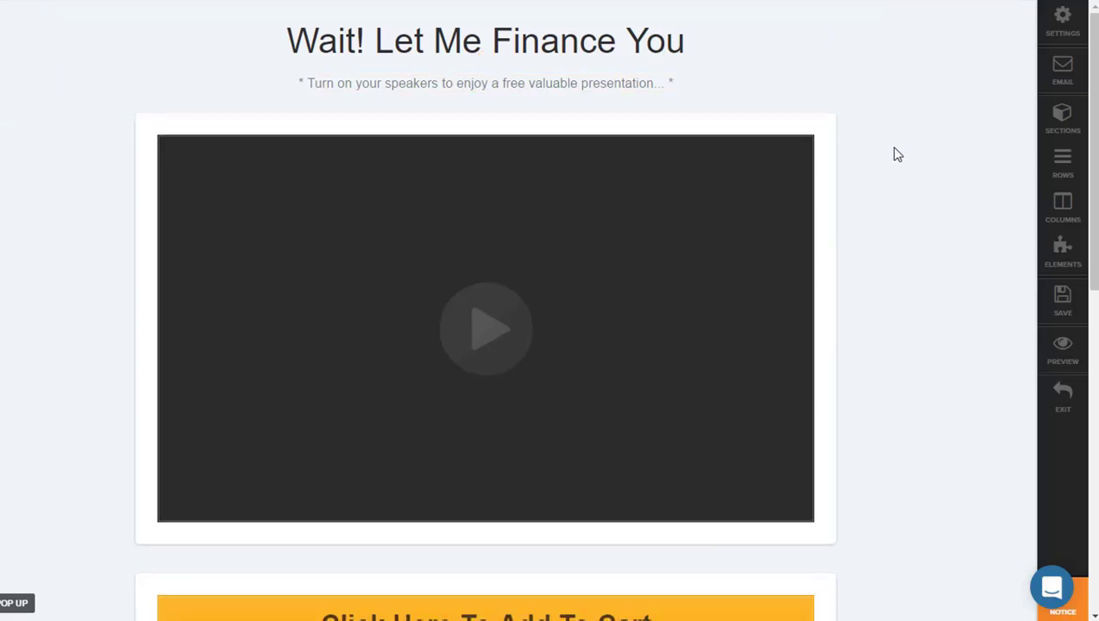
Step: Change the order button text beneath the OTO-DS video to "I Want The Power Kayaking Class 3 Payment Plan"
scroll(862, 130, down, 2)
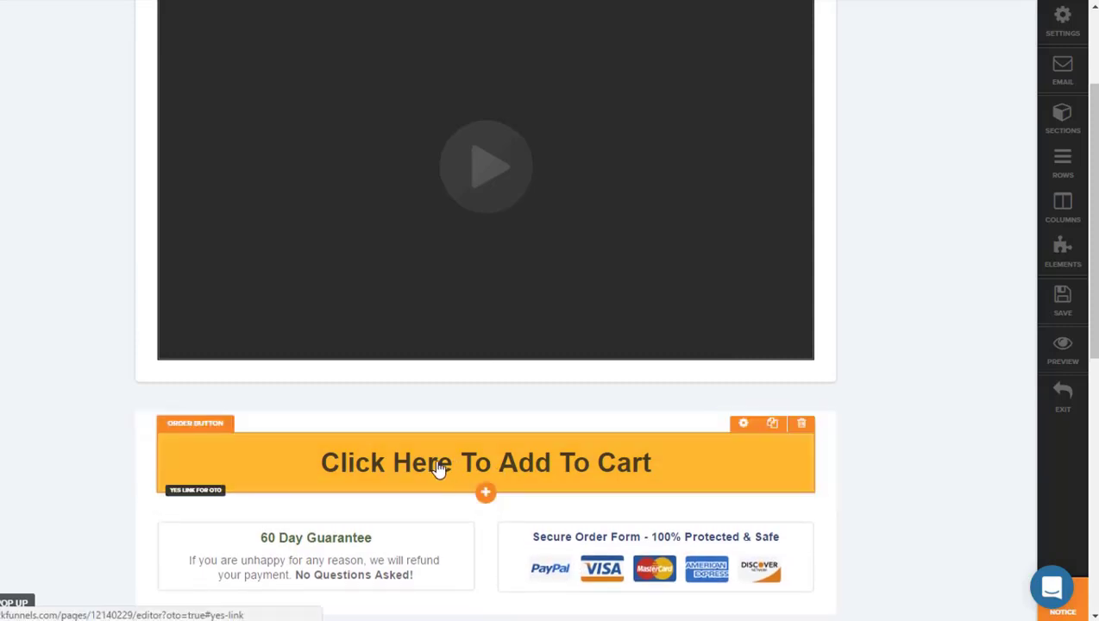
scroll(440, 465, down, 1)
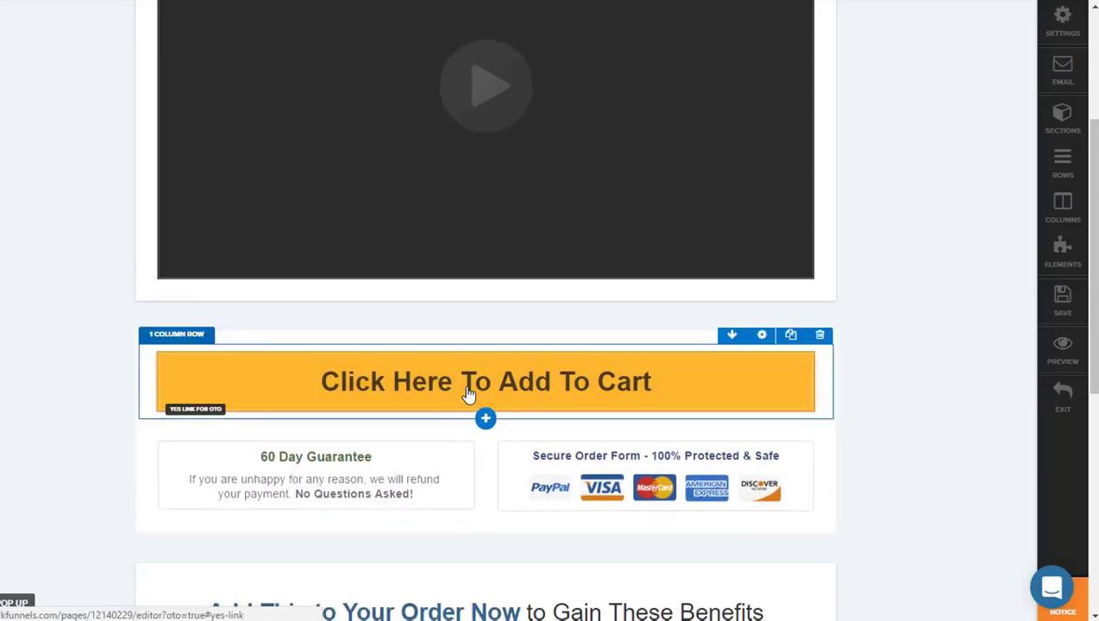
click(466, 394)
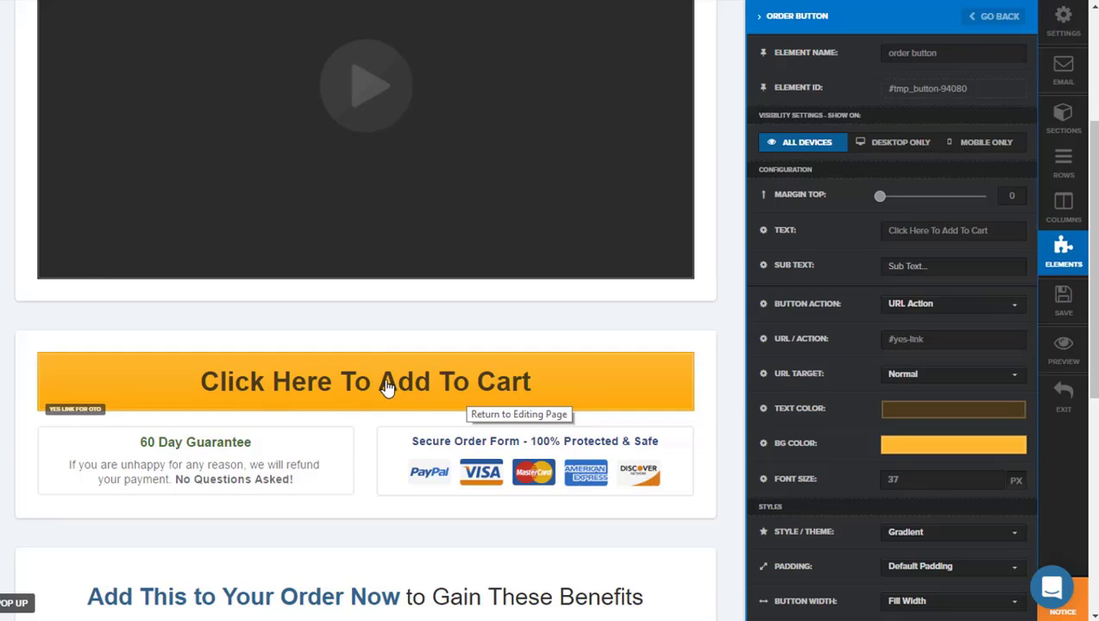
double_click(979, 231)
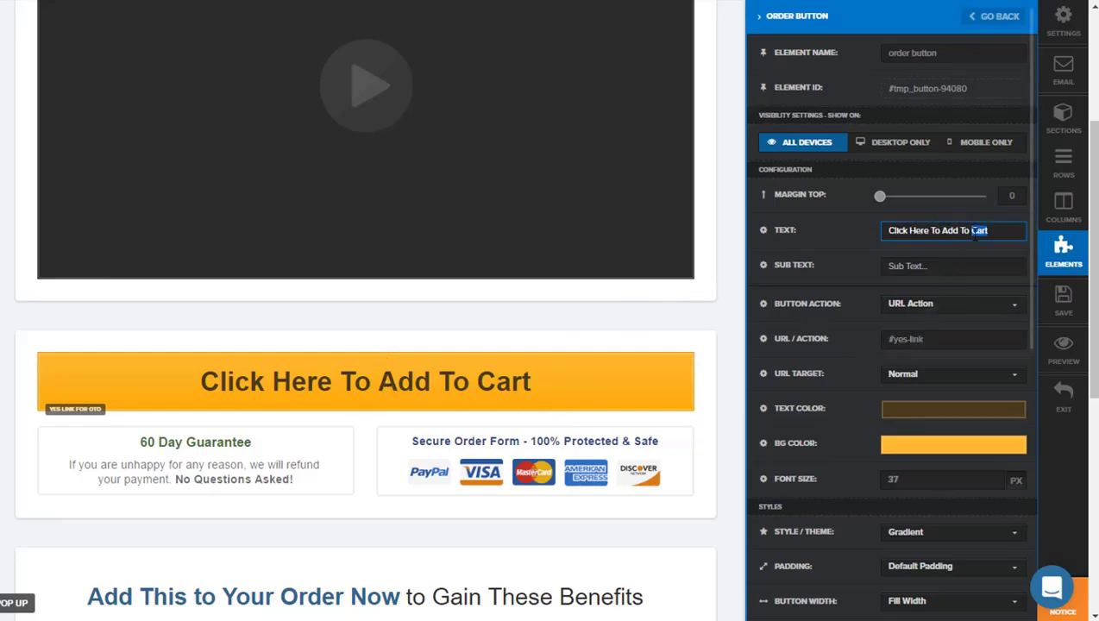
triple_click(979, 230)
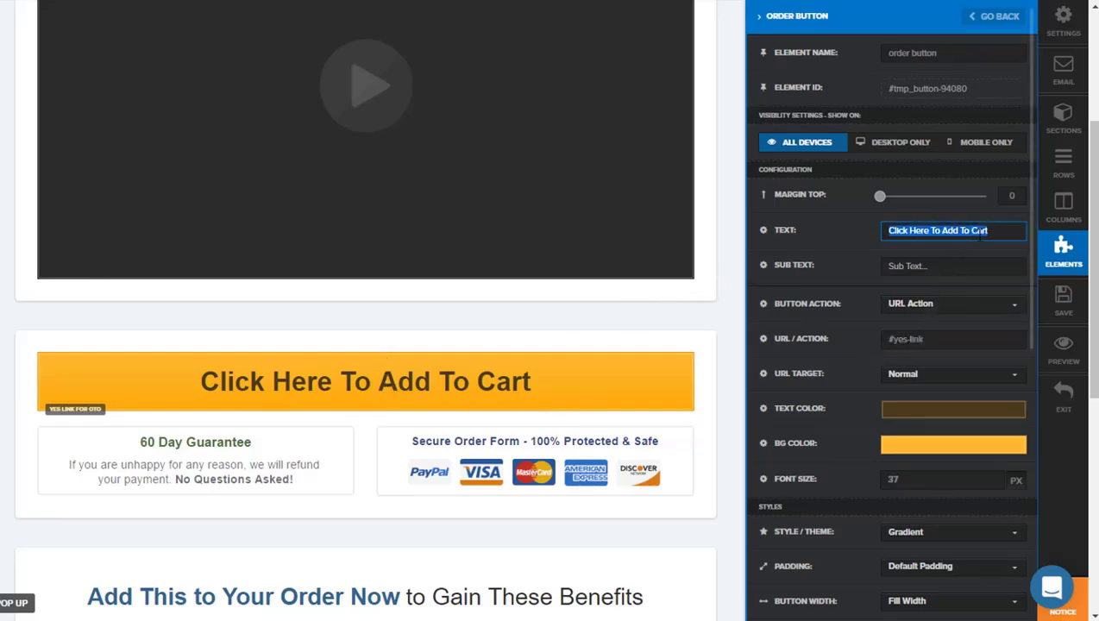
text(I Want The)
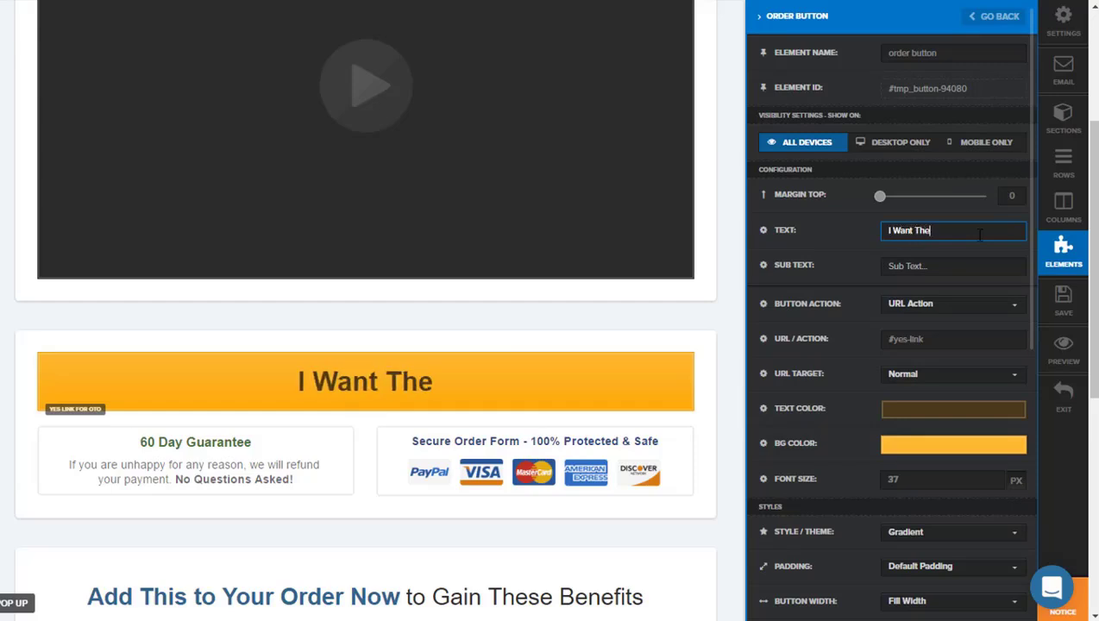
text( Power Ka)
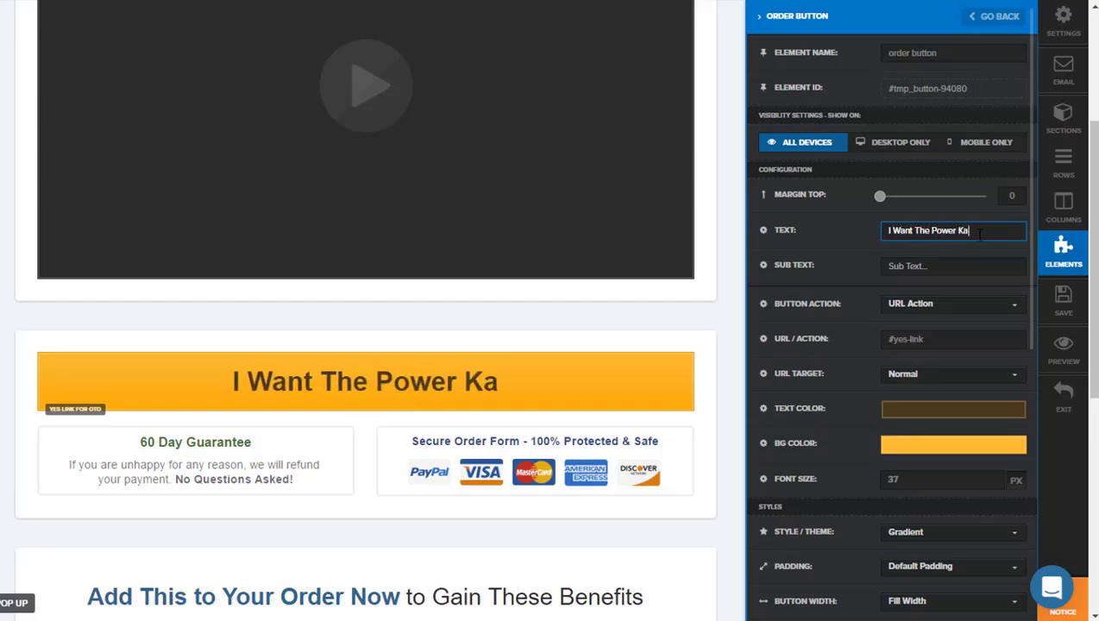
text(yaking Class)
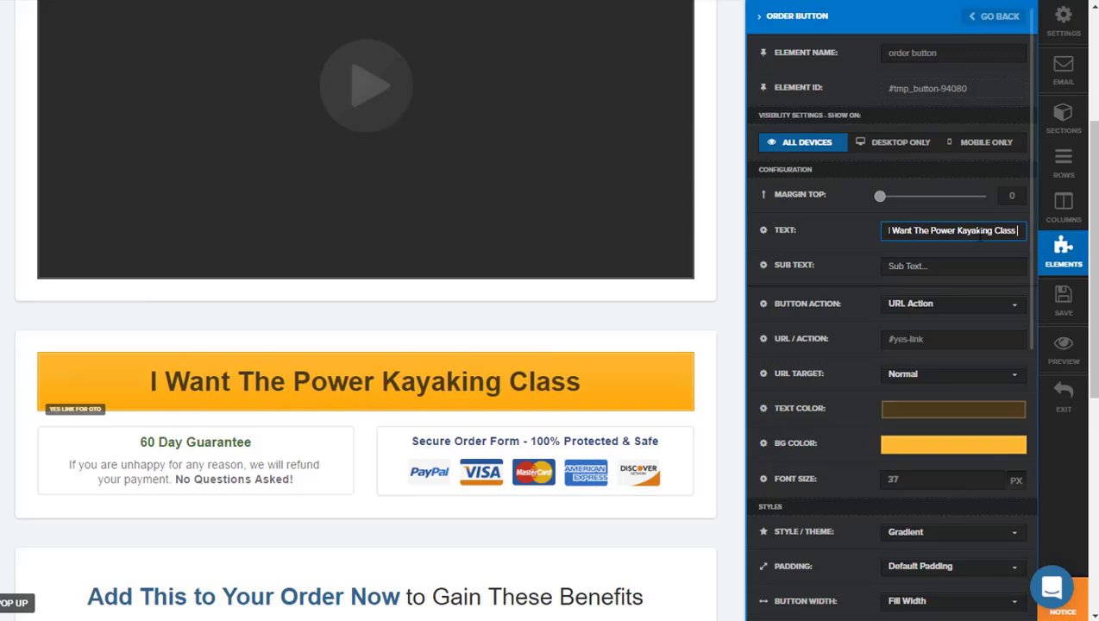
text( 3 Pay)
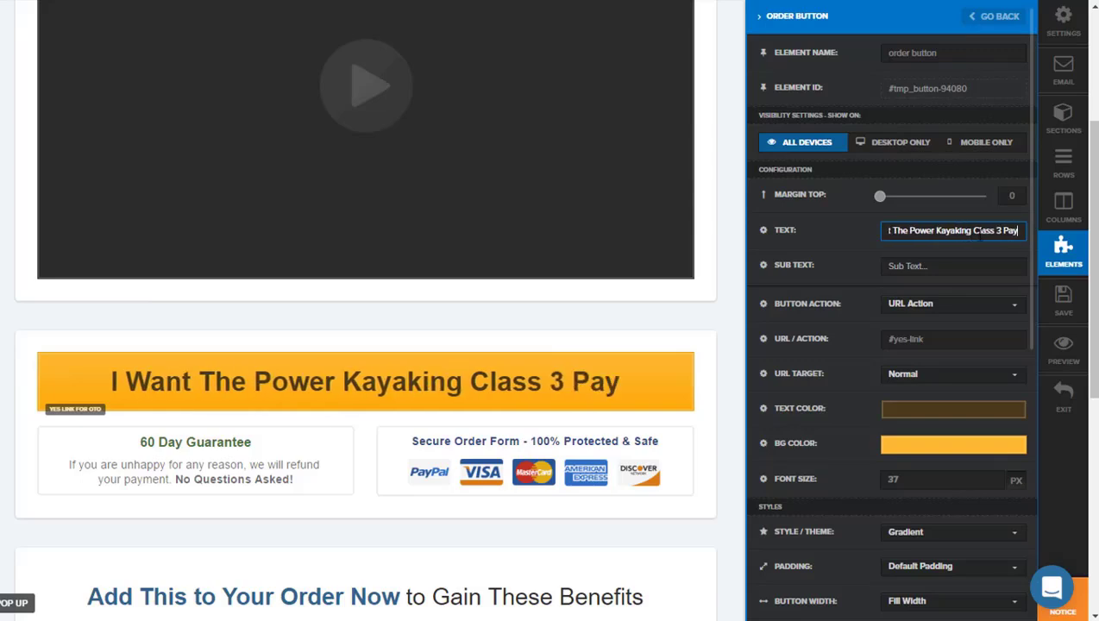
text(ment Plan)
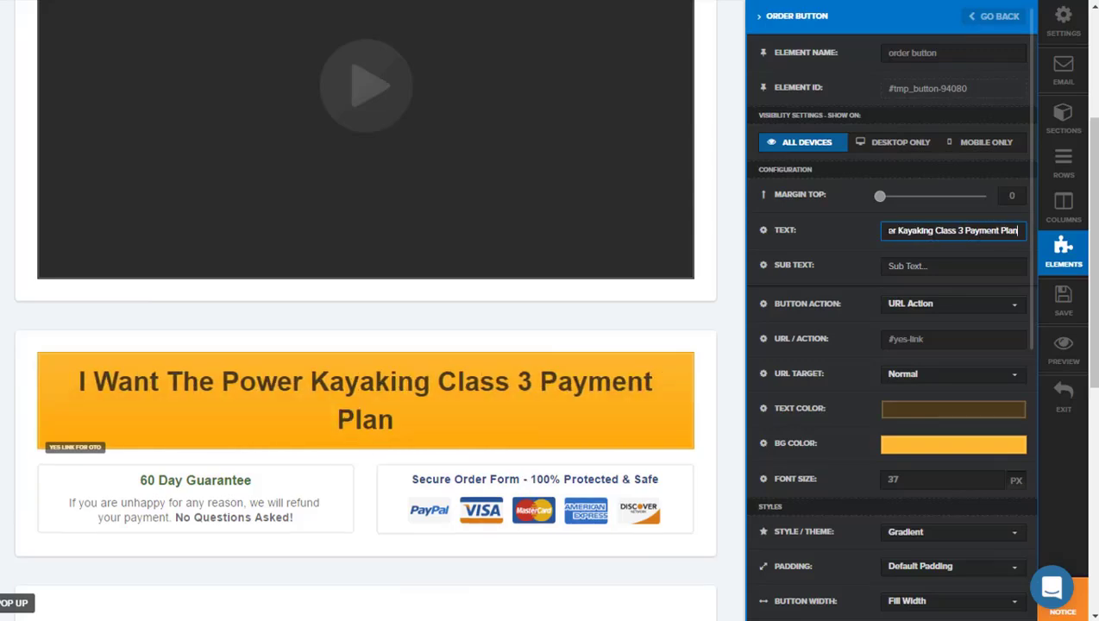
click(344, 497)
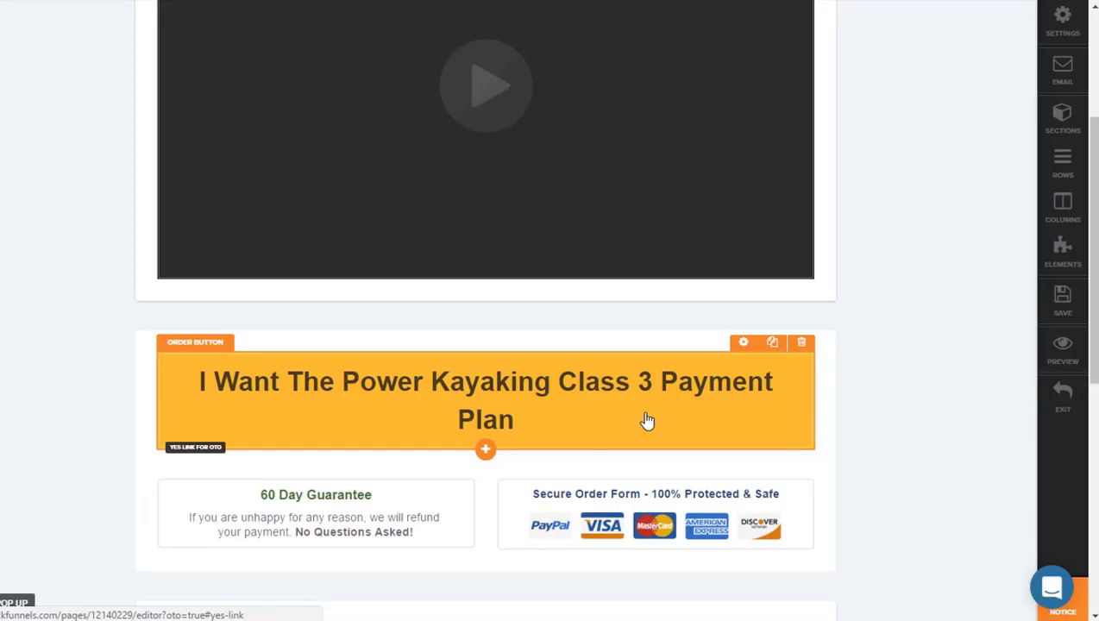
Step: Review the benefits section and decline link on the OTO-DS page, and save the page
scroll(595, 427, down, 1)
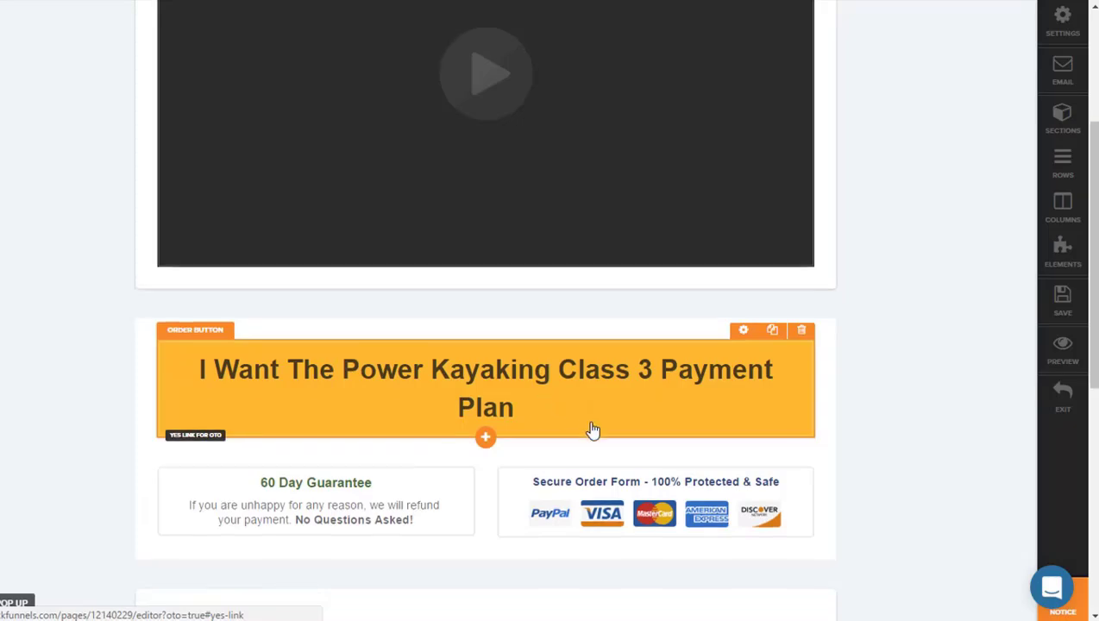
scroll(593, 430, down, 4)
scroll(569, 342, down, 3)
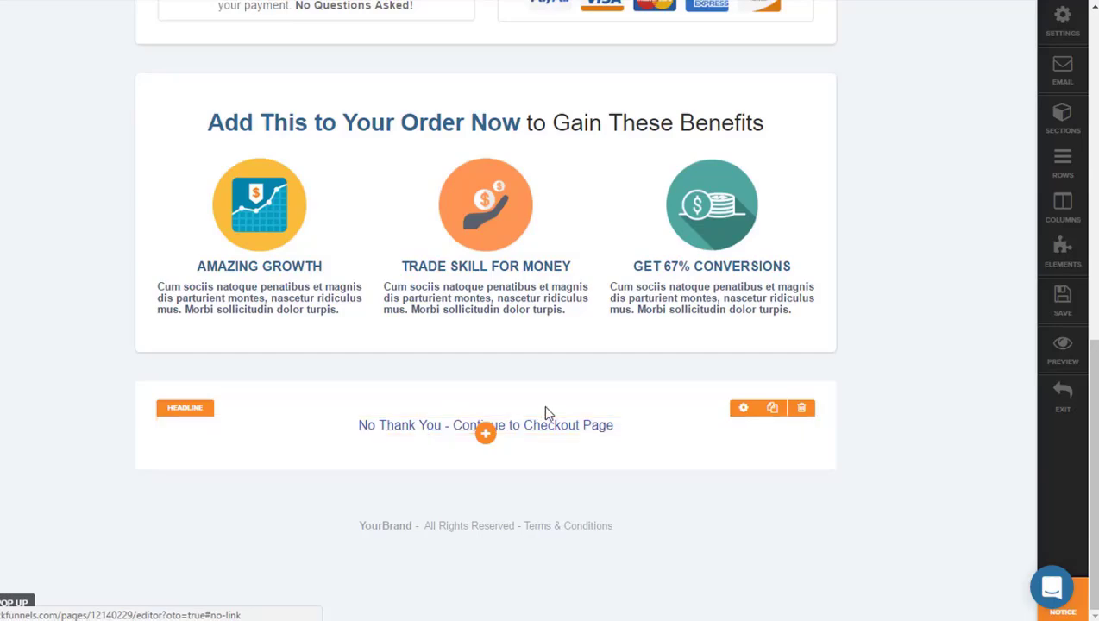
scroll(912, 332, up, 7)
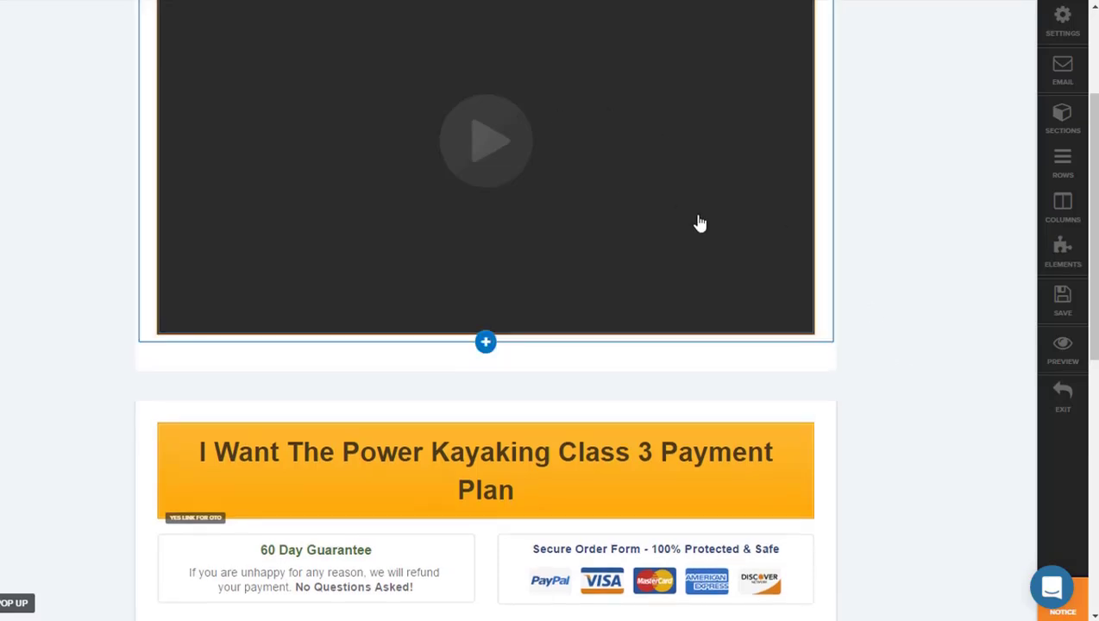
scroll(698, 223, up, 2)
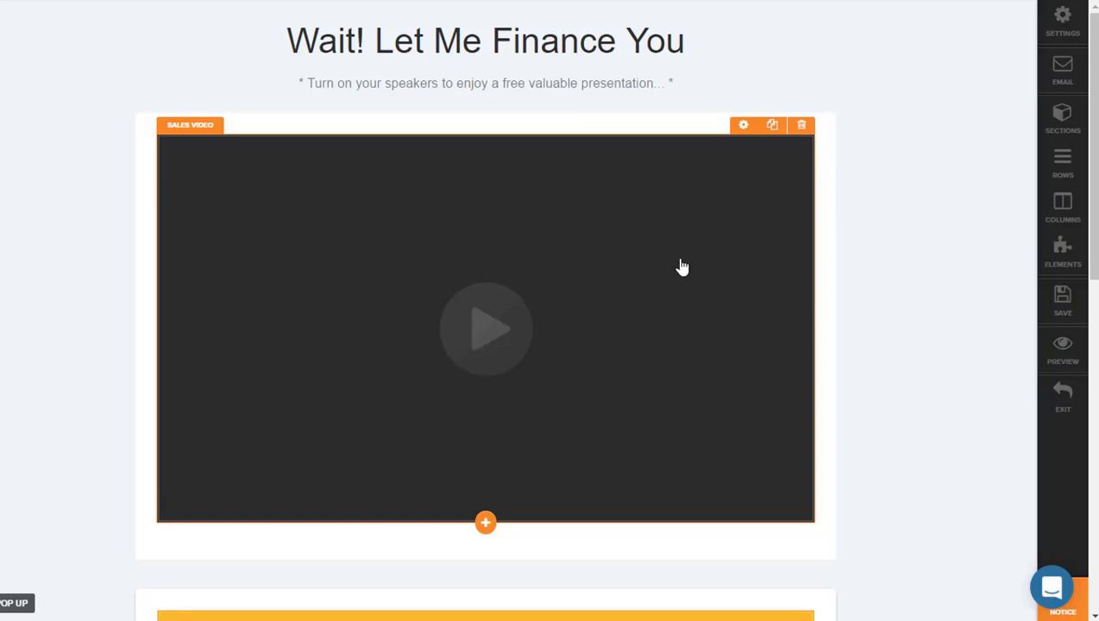
click(1060, 297)
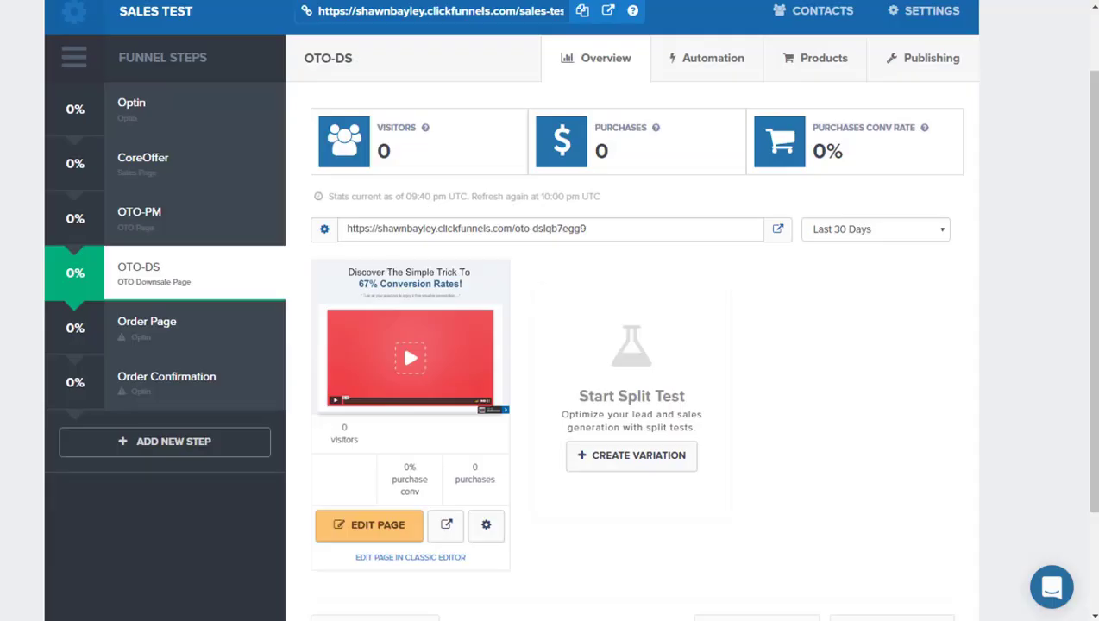
Step: Assign the "Great Looking Order Form-1" Order Form template to the Order Page funnel step
click(171, 332)
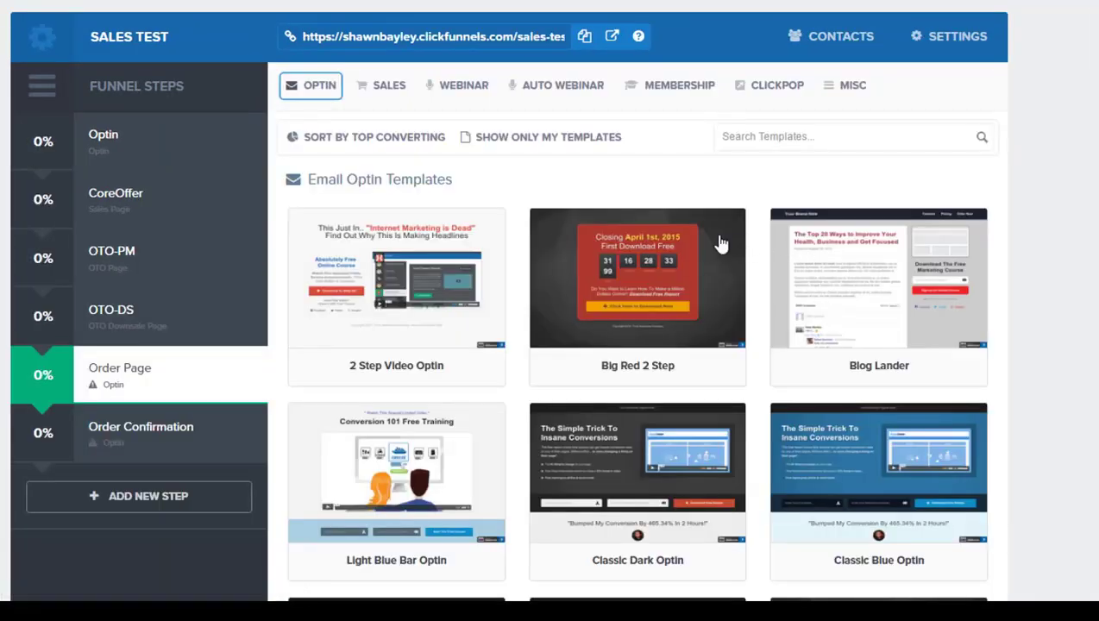
mouse_move(655, 181)
click(385, 84)
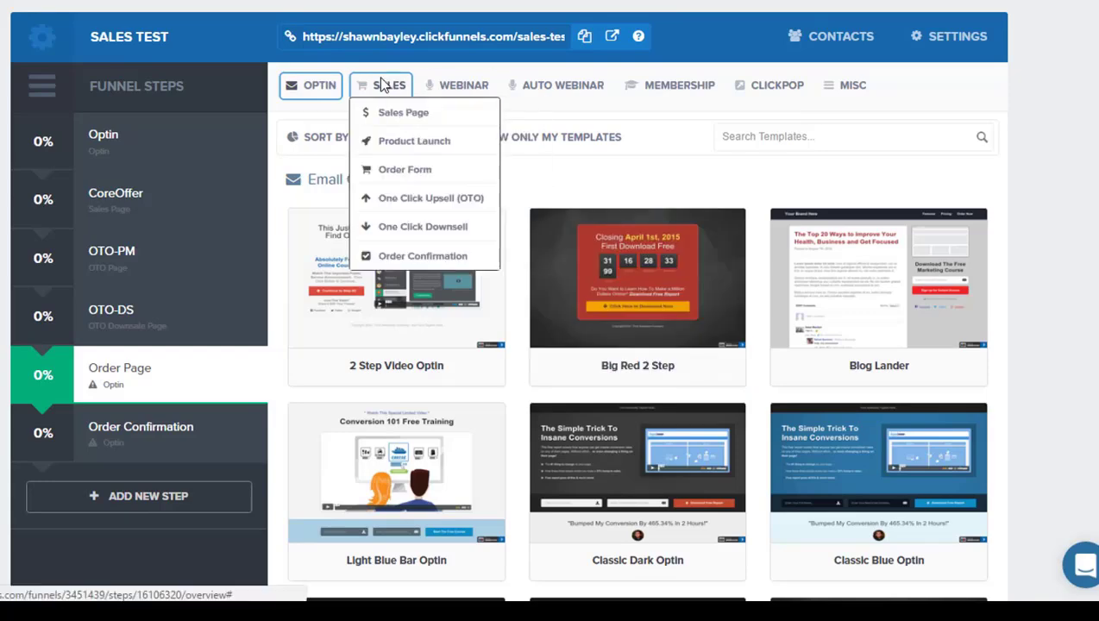
click(402, 170)
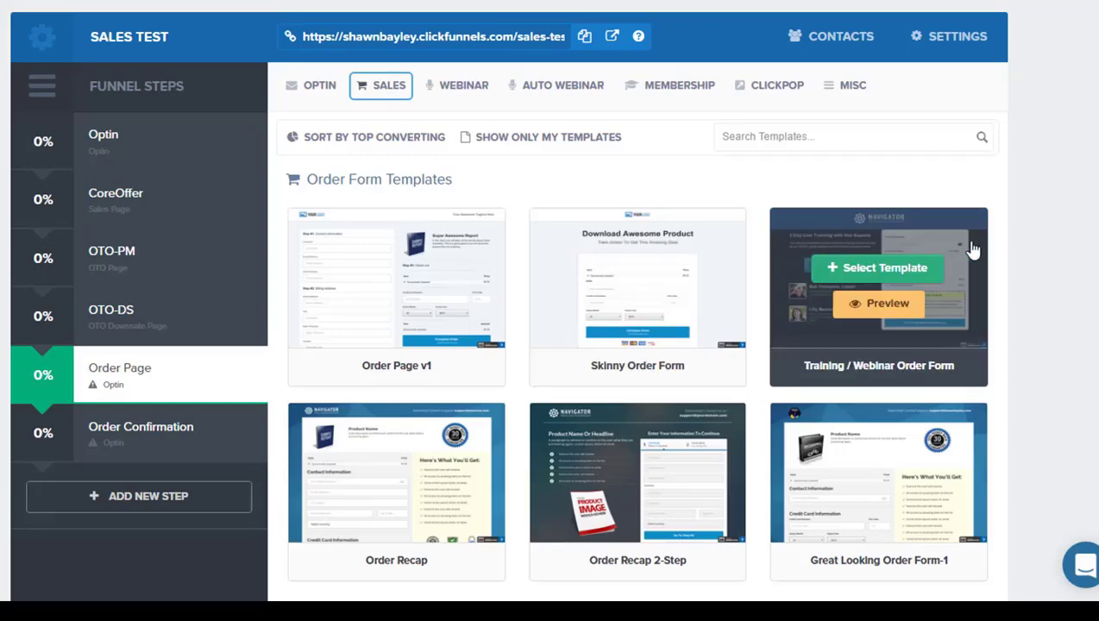
scroll(973, 248, down, 2)
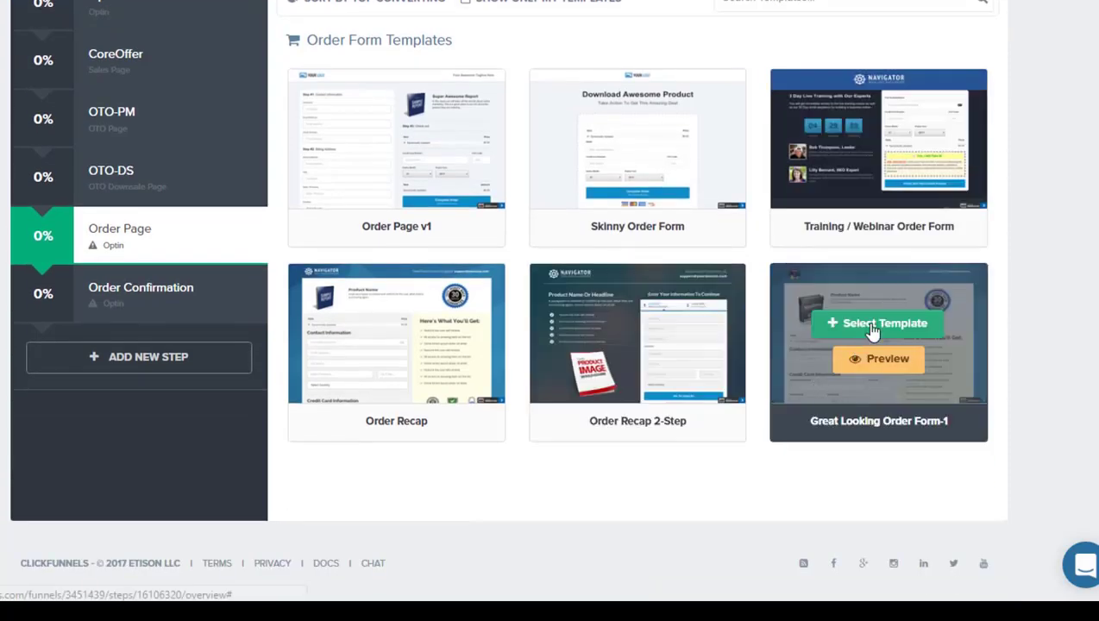
click(868, 323)
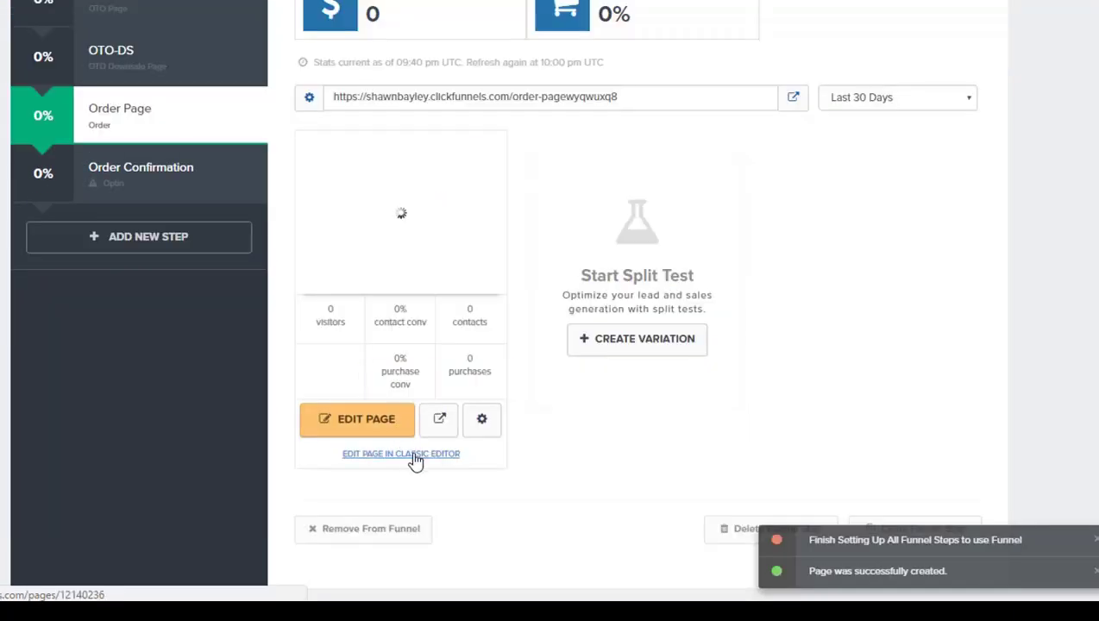
Step: Open the Order Page in the classic editor and examine its product header, contact and credit card fields, order summary and feature list
click(411, 455)
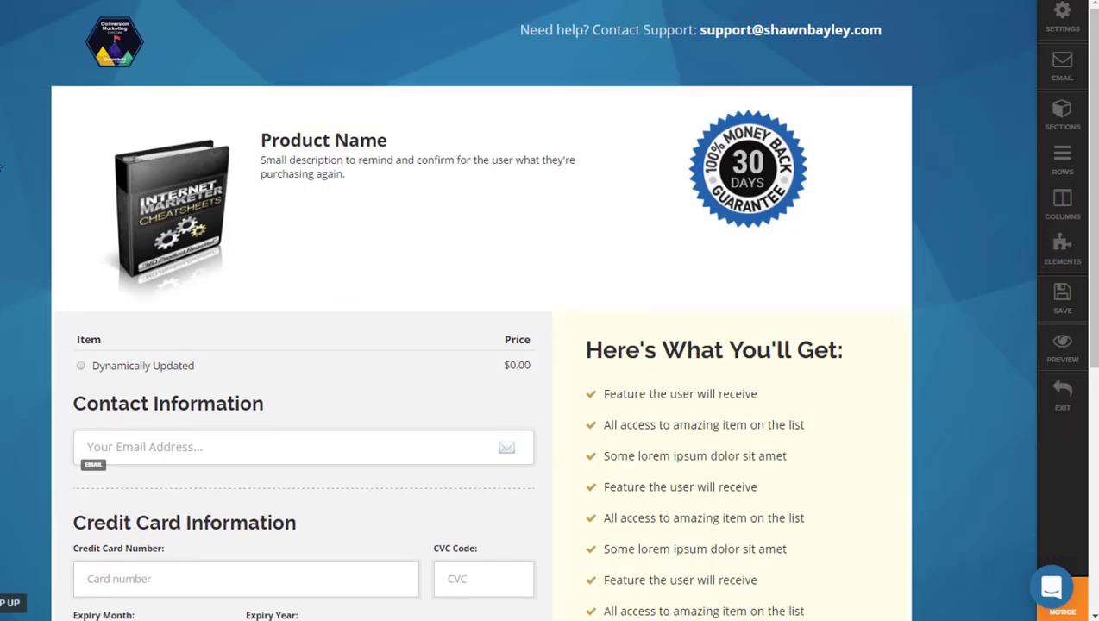
scroll(1, 168, down, 1)
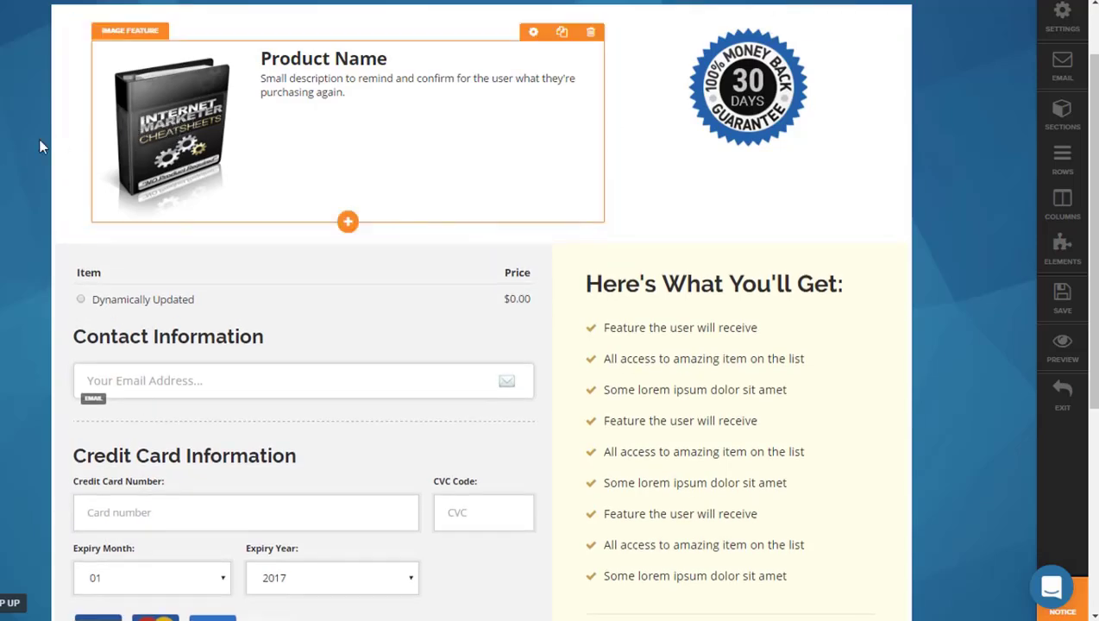
scroll(884, 50, up, 1)
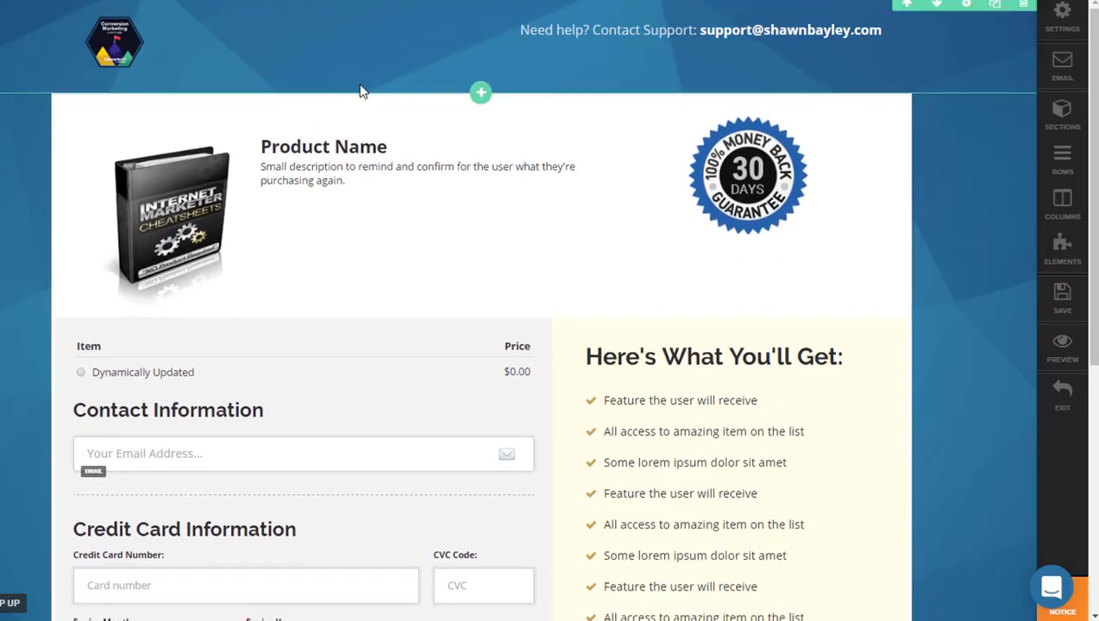
scroll(2, 191, down, 2)
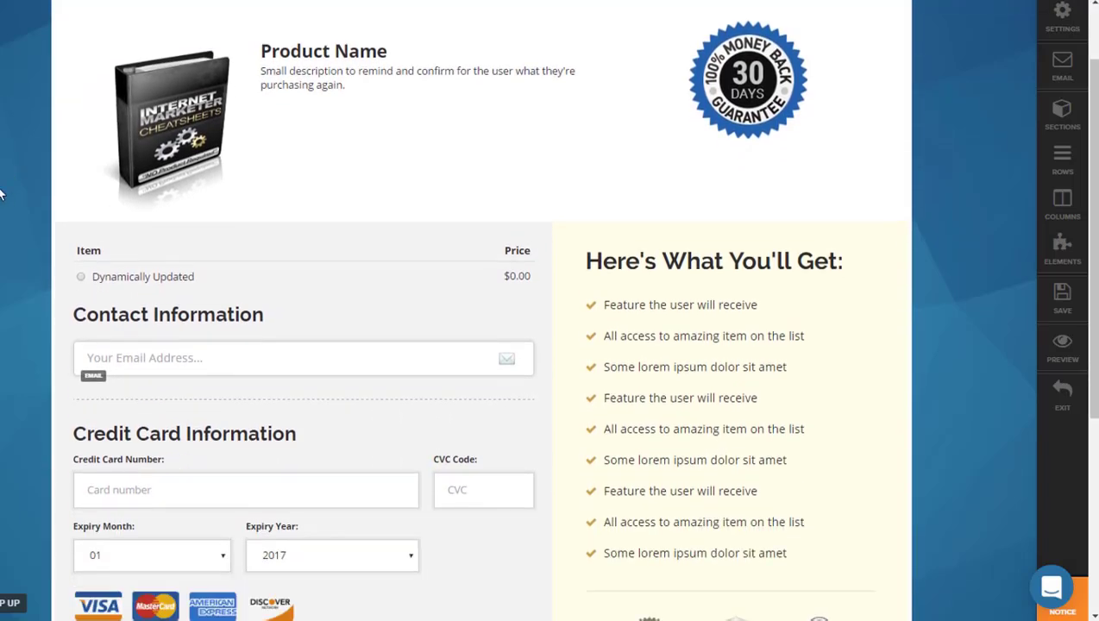
scroll(2, 194, up, 2)
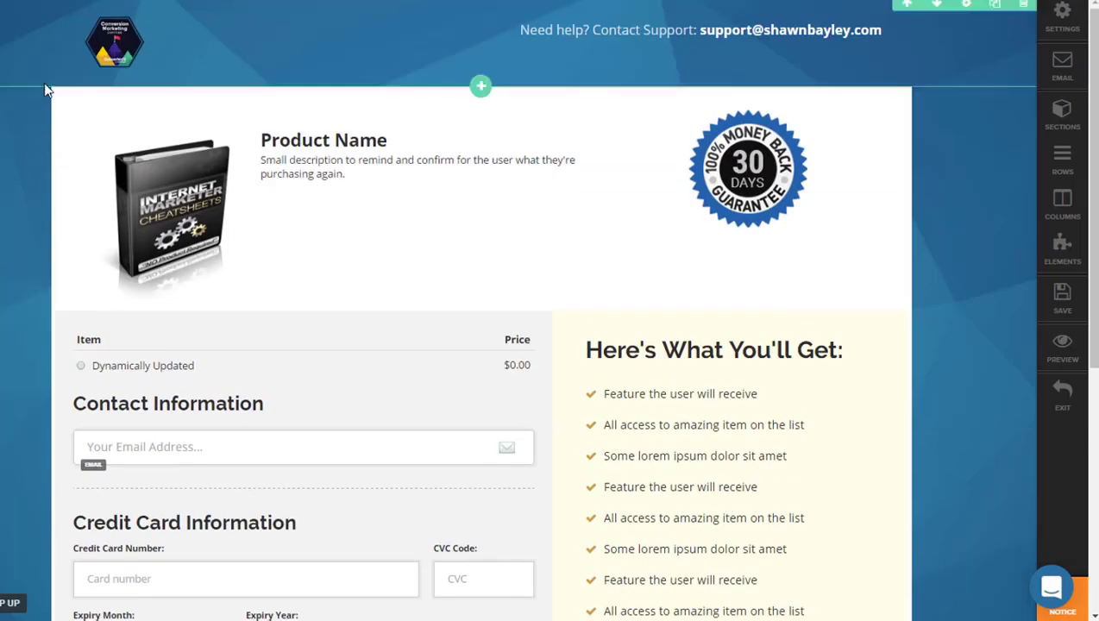
scroll(11, 157, down, 2)
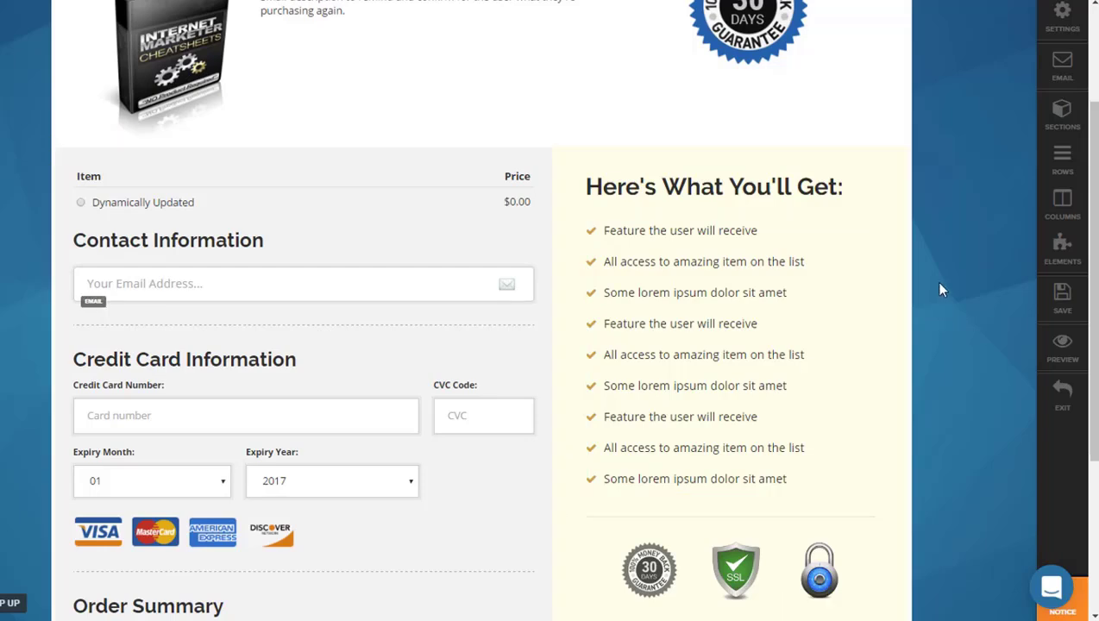
scroll(952, 301, down, 2)
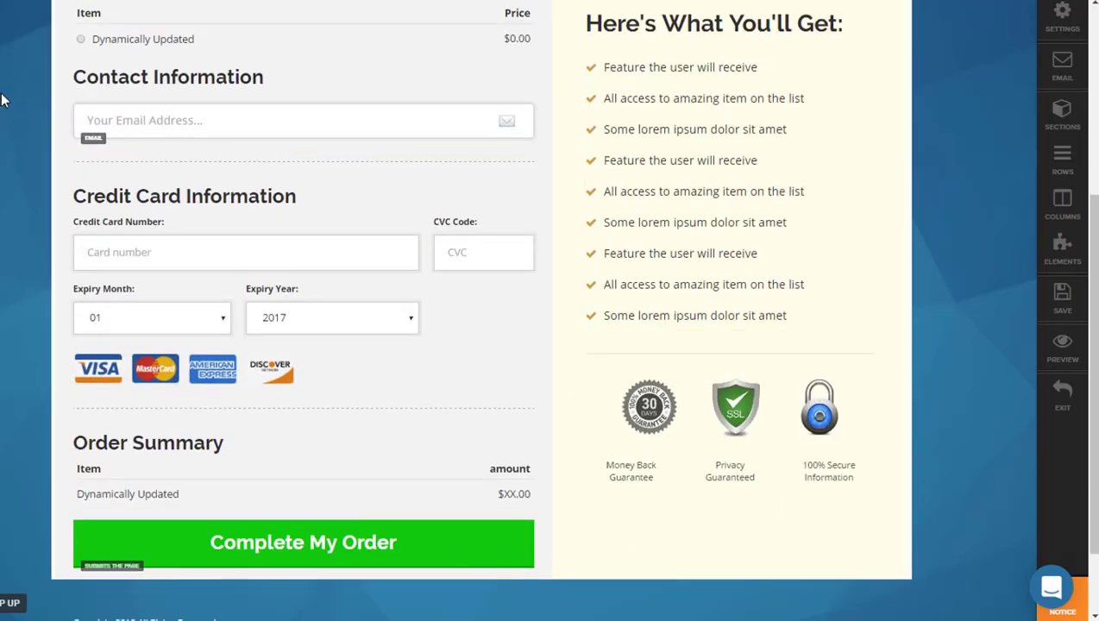
scroll(34, 246, up, 1)
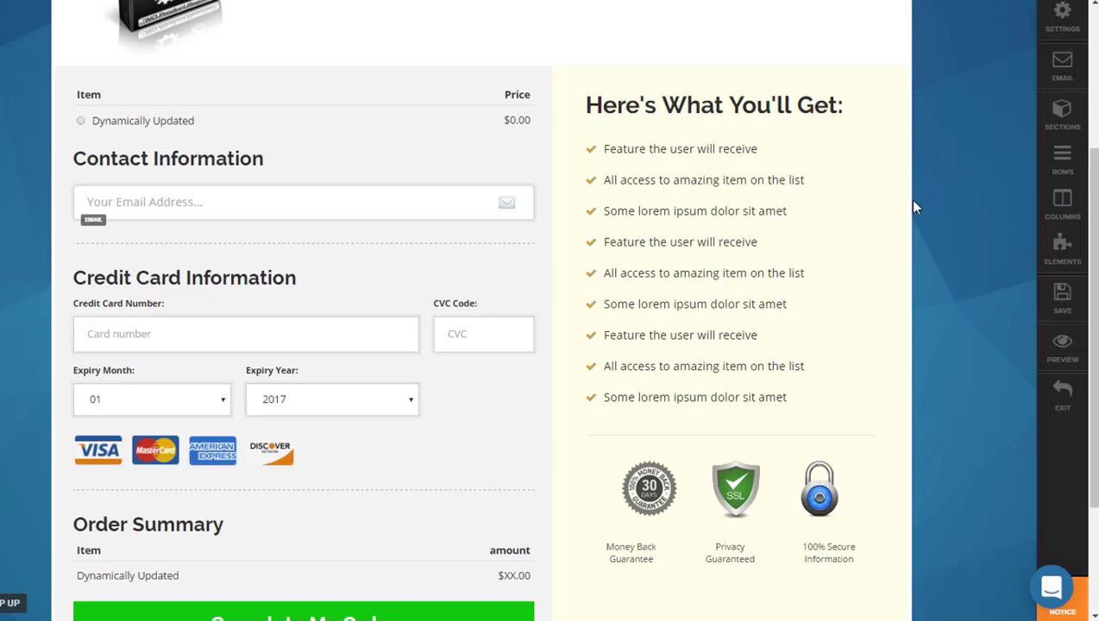
scroll(169, 84, up, 1)
scroll(73, 152, down, 2)
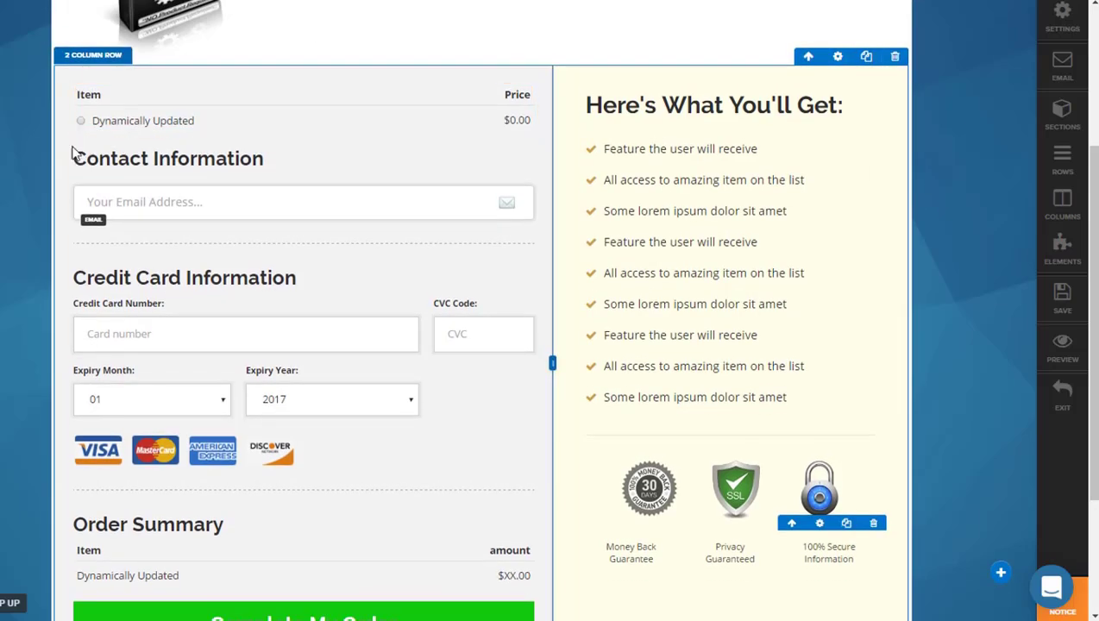
scroll(52, 178, down, 1)
scroll(22, 191, up, 4)
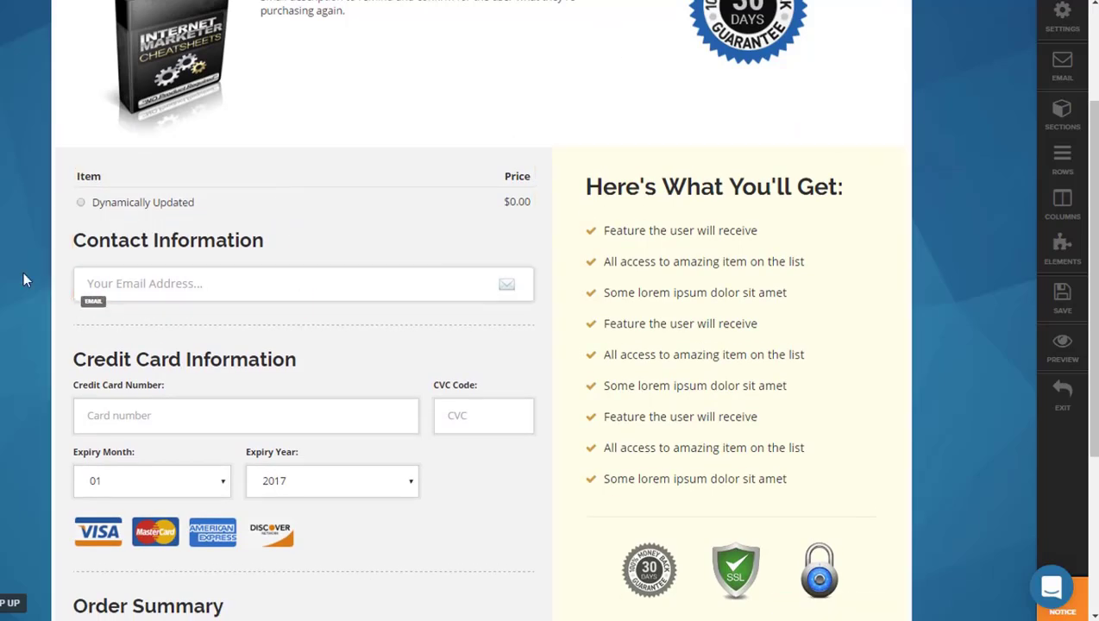
scroll(11, 278, down, 1)
scroll(11, 277, down, 1)
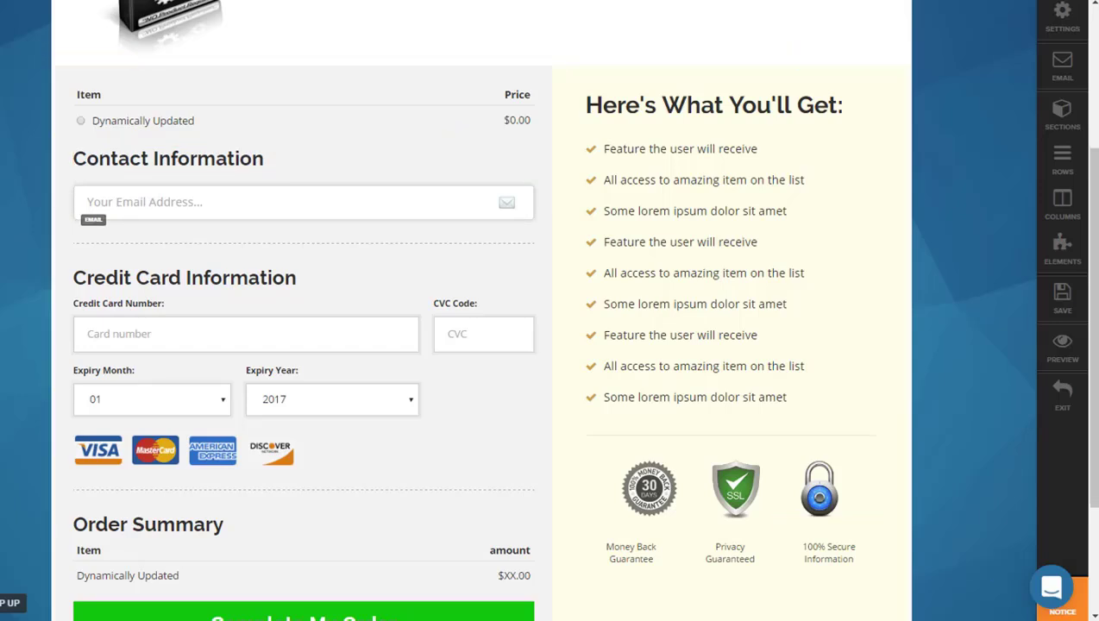
scroll(481, 345, down, 1)
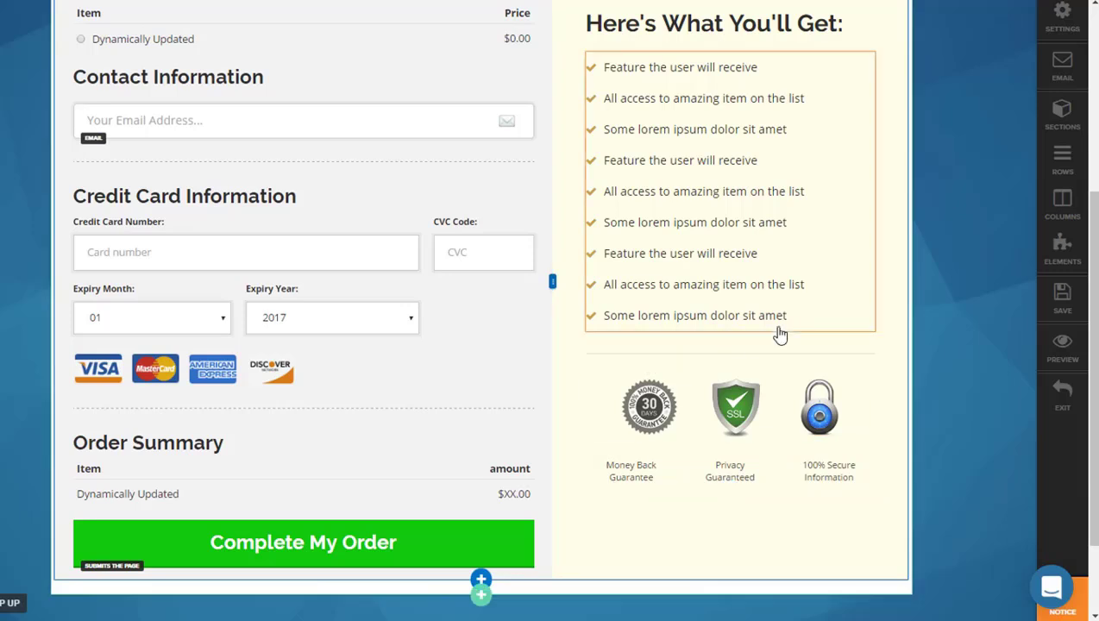
Step: Save the Order Page and open the Order Confirmation funnel step to view its available templates
click(1062, 296)
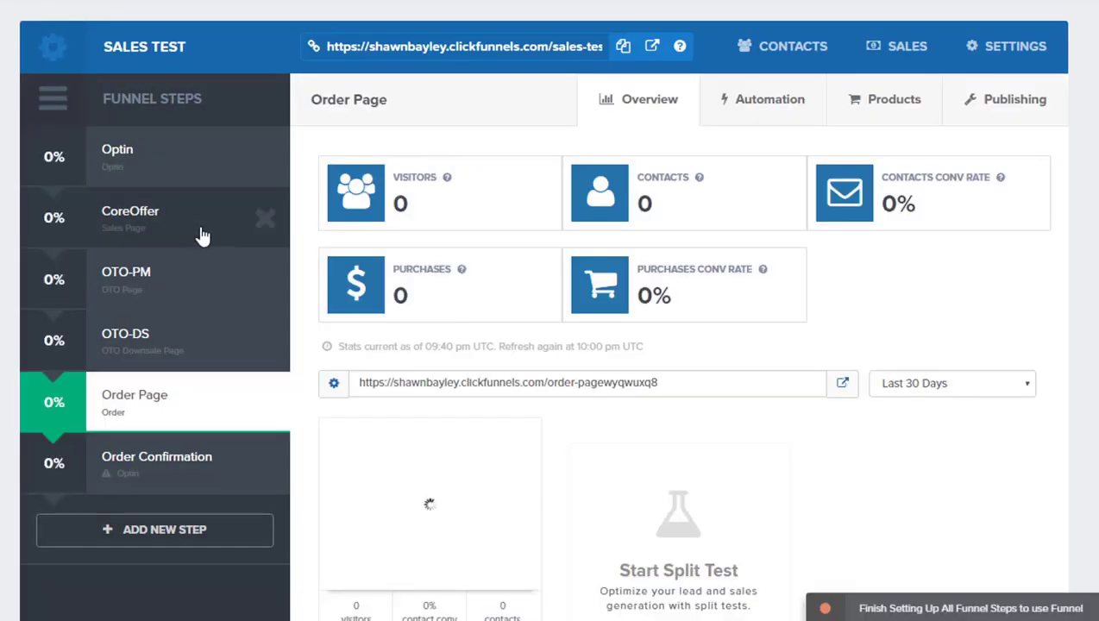
scroll(204, 237, down, 1)
scroll(205, 237, down, 3)
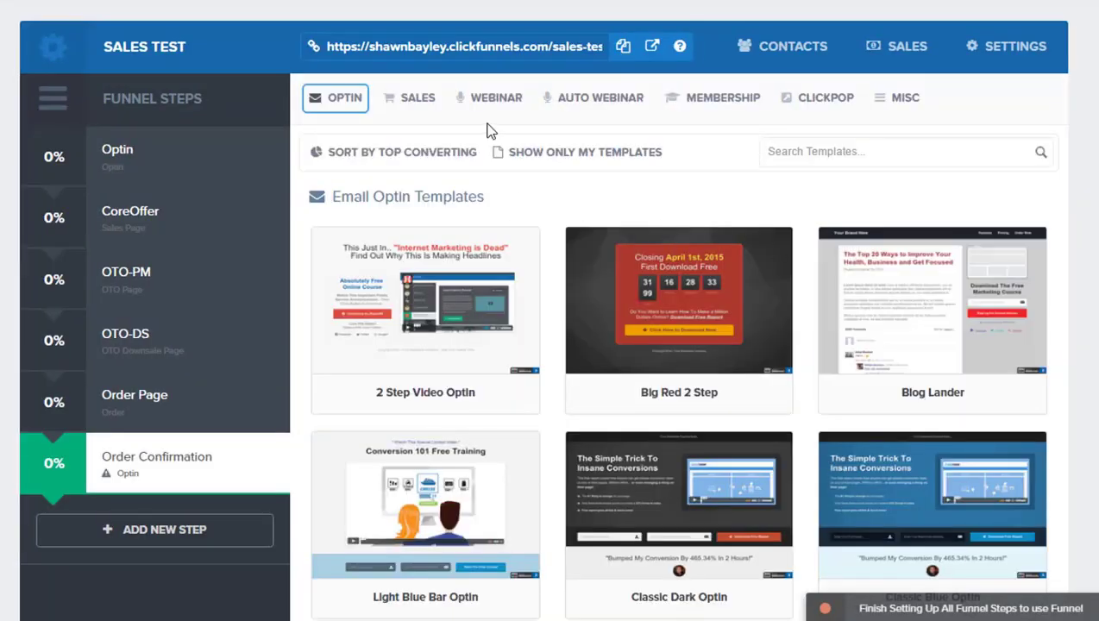
Step: Assign the Order Confirmation template headed "Thanks For Ordering '2 Hour Membership Site'!" to the Order Confirmation funnel step
click(414, 100)
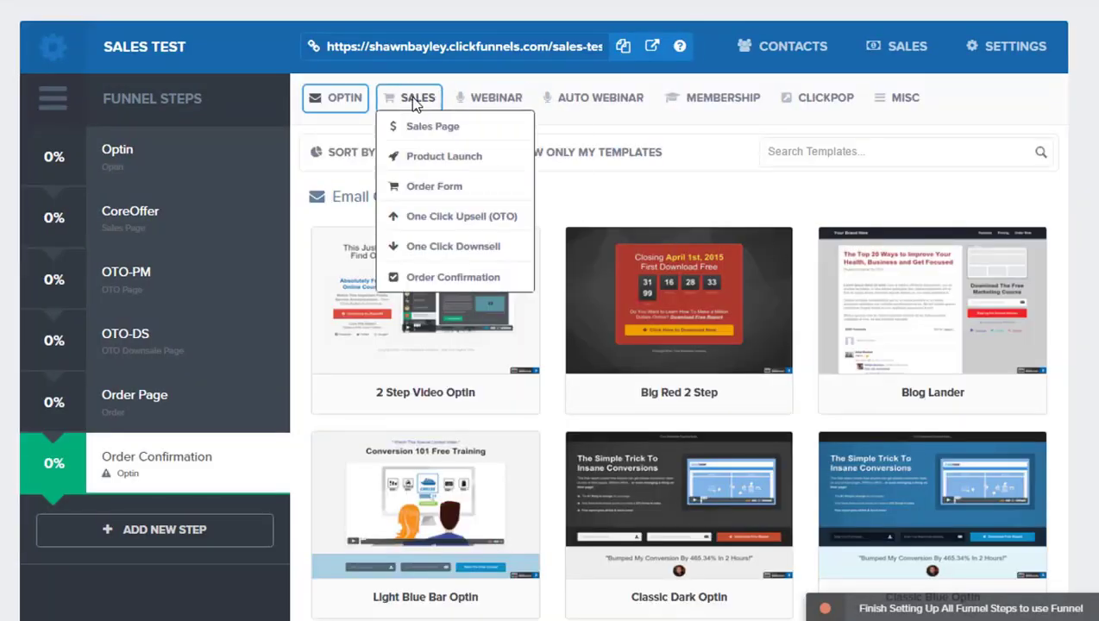
click(436, 276)
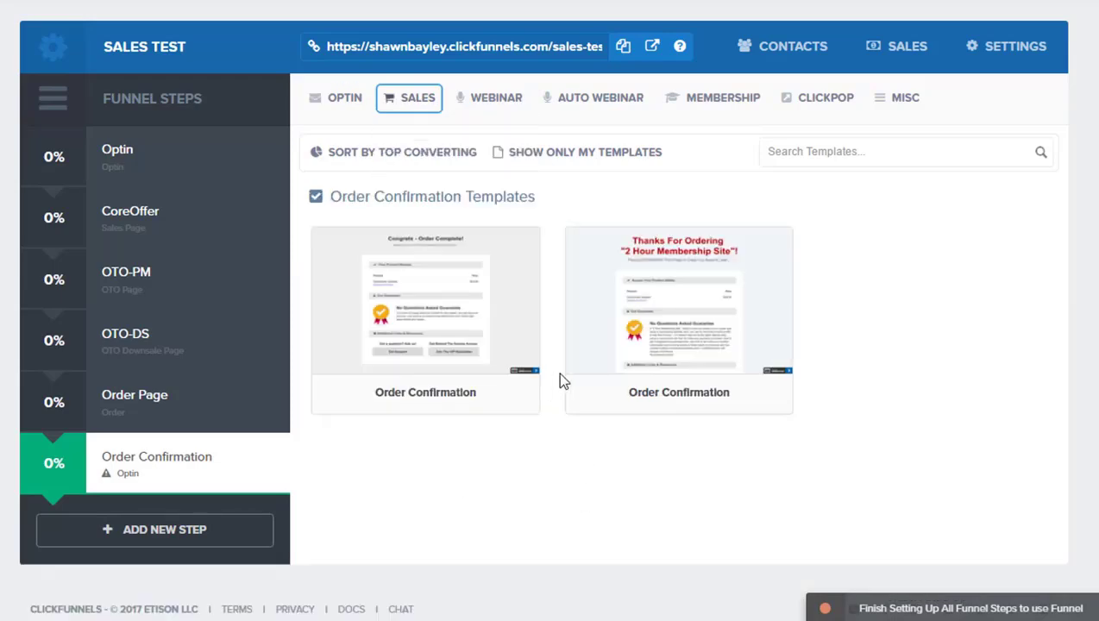
mouse_move(653, 293)
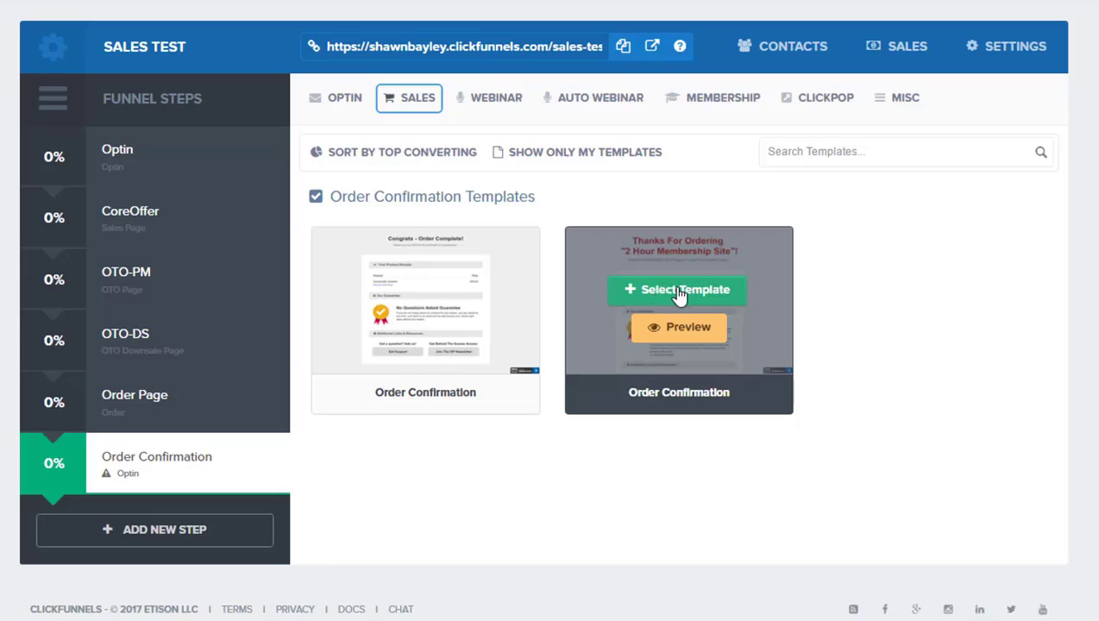
click(680, 290)
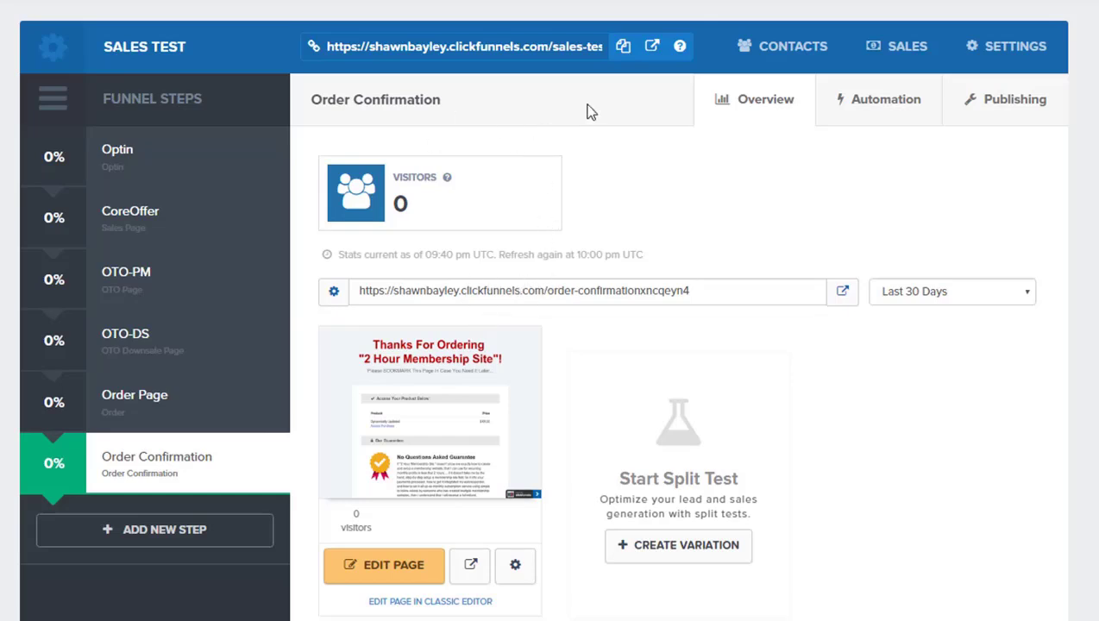
Step: Open the Order Confirmation page in the editor and review its product access, guarantee and support sections
scroll(445, 242, down, 3)
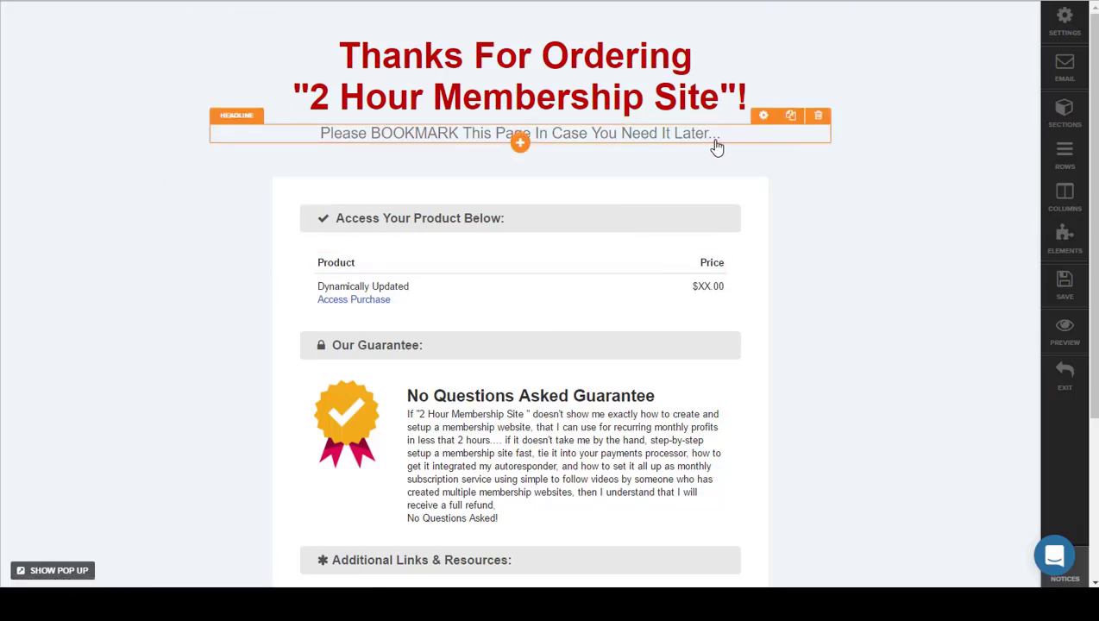
scroll(850, 220, down, 3)
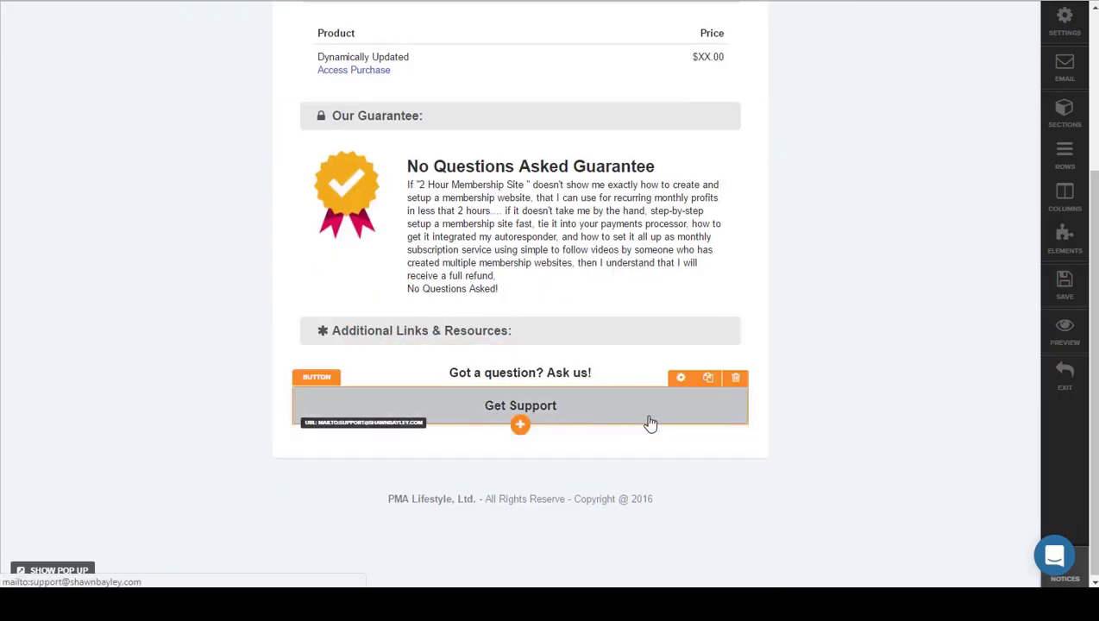
scroll(902, 305, up, 3)
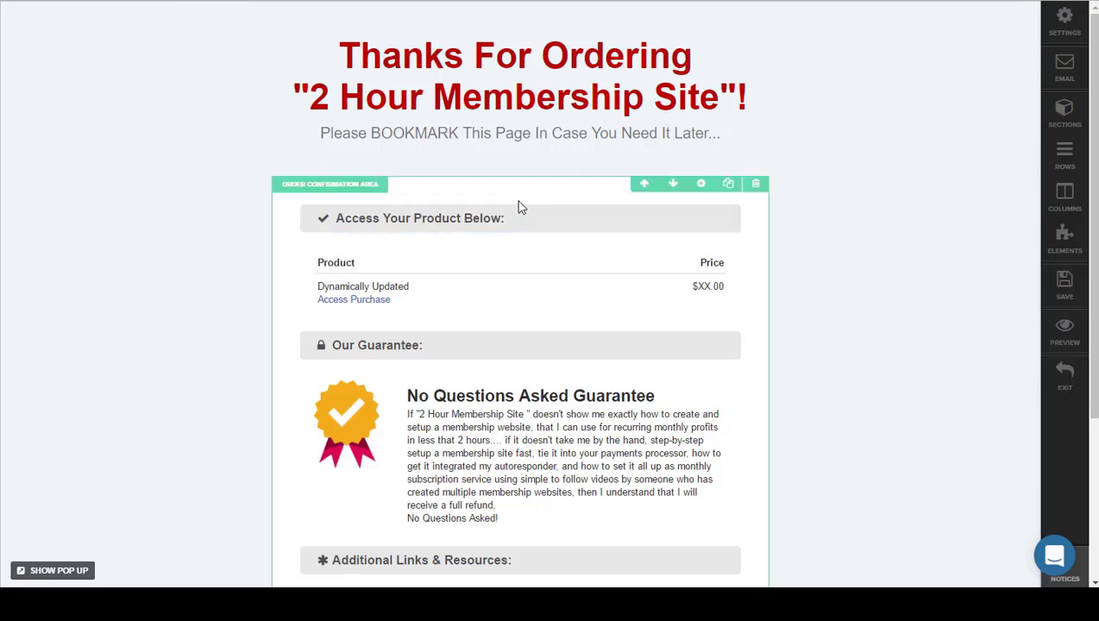
Step: Add a video element to the order confirmation area and move it beneath the "Please BOOKMARK This Page" subheadline
click(520, 228)
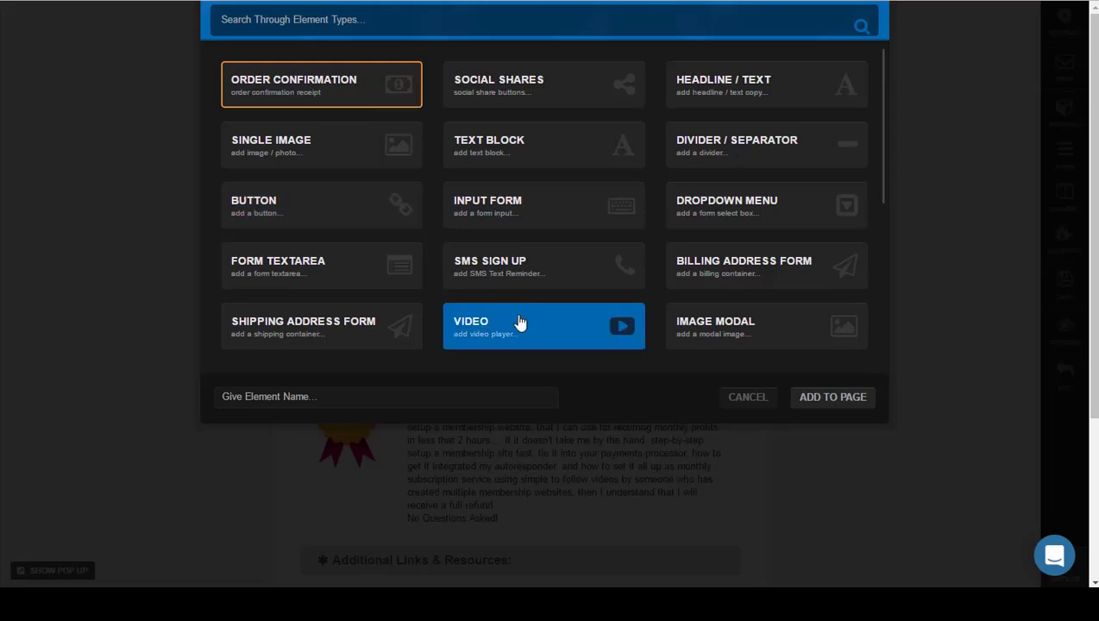
click(833, 399)
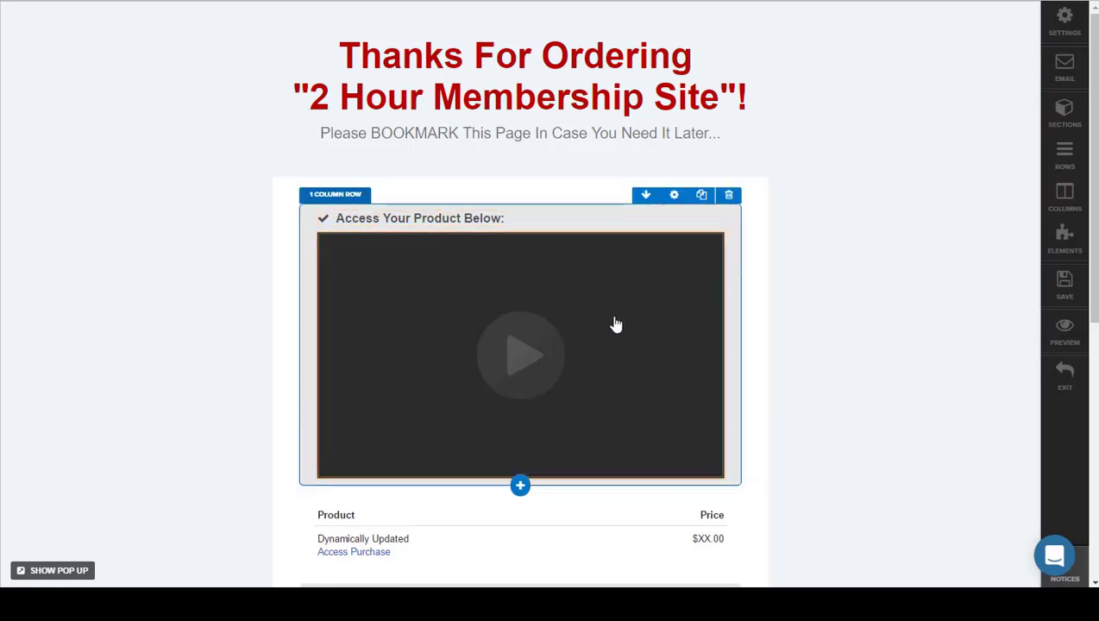
drag(579, 132, 581, 139)
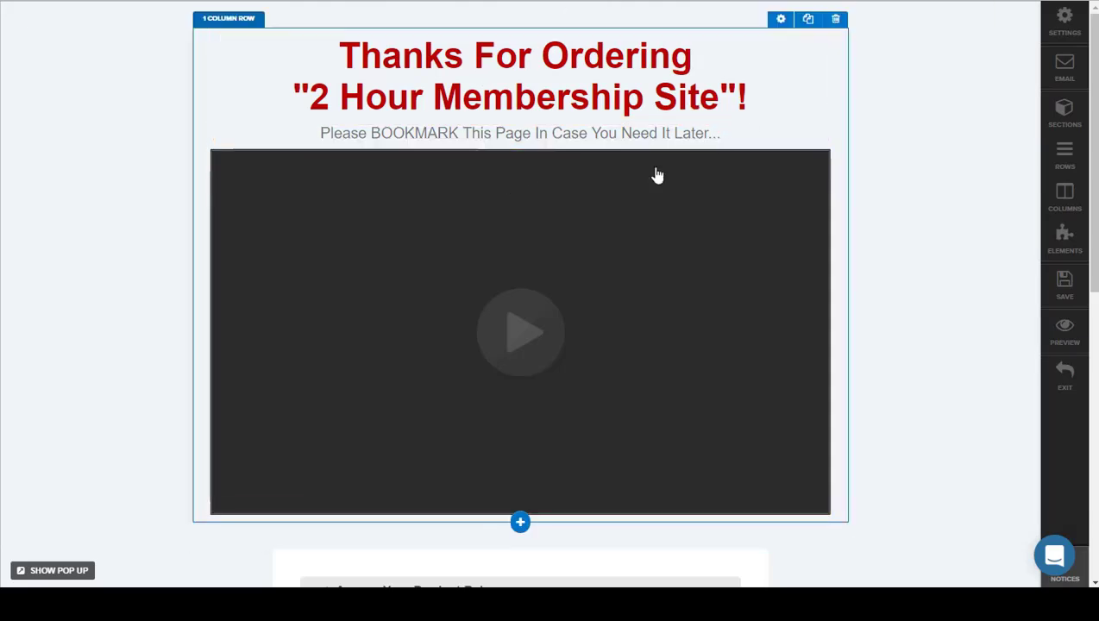
Step: Review the page layout with the video and examine the video element's type, embed, style, timed delay and animation settings
scroll(707, 346, down, 2)
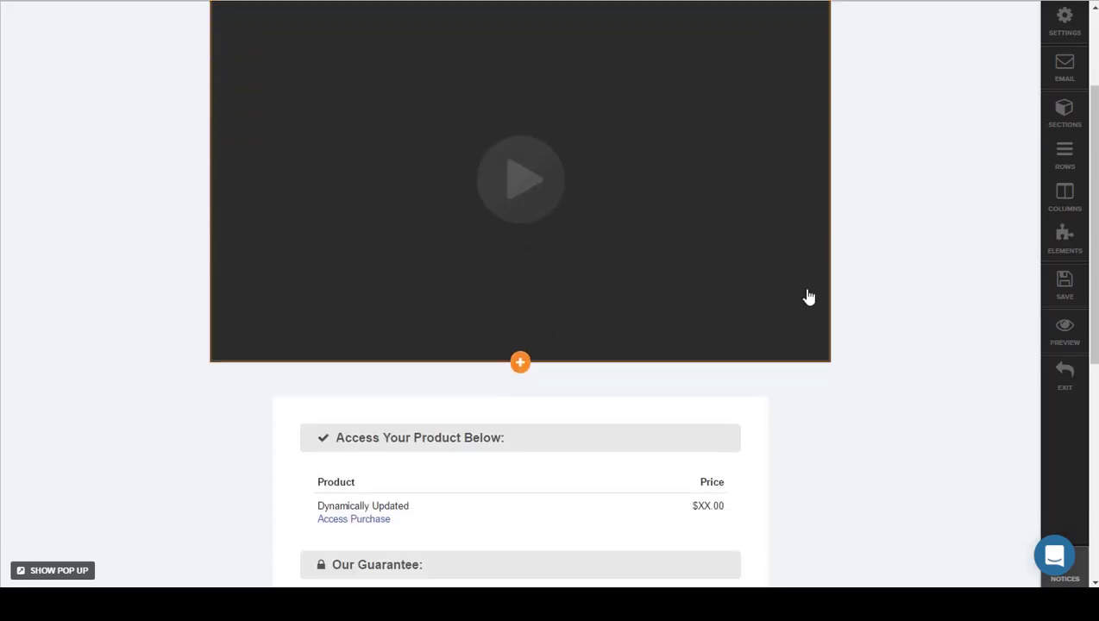
scroll(802, 297, down, 5)
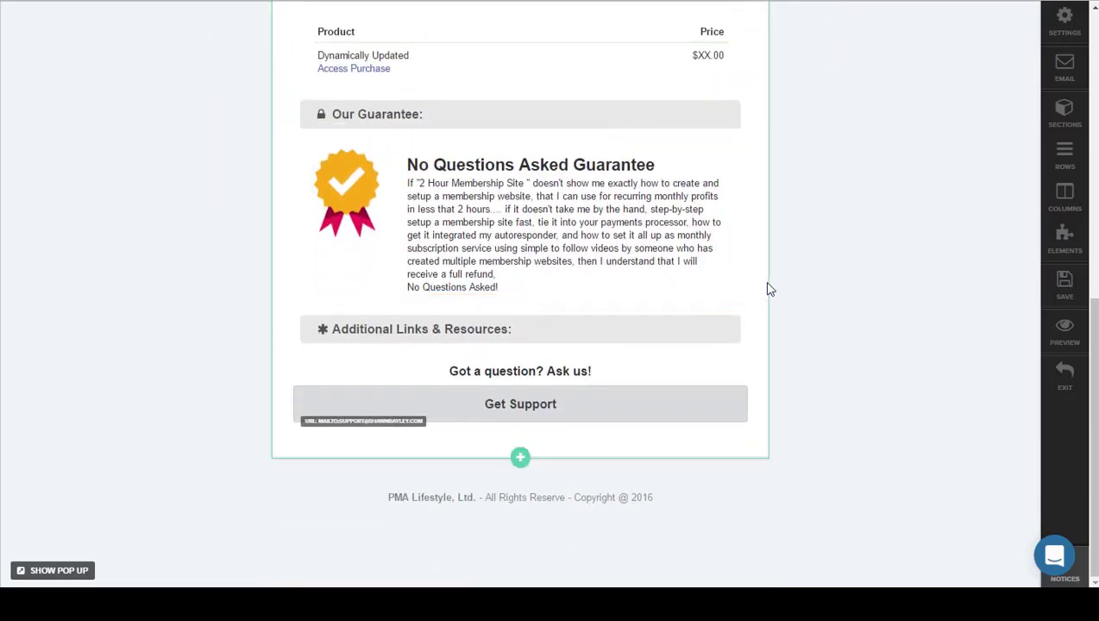
scroll(770, 289, up, 8)
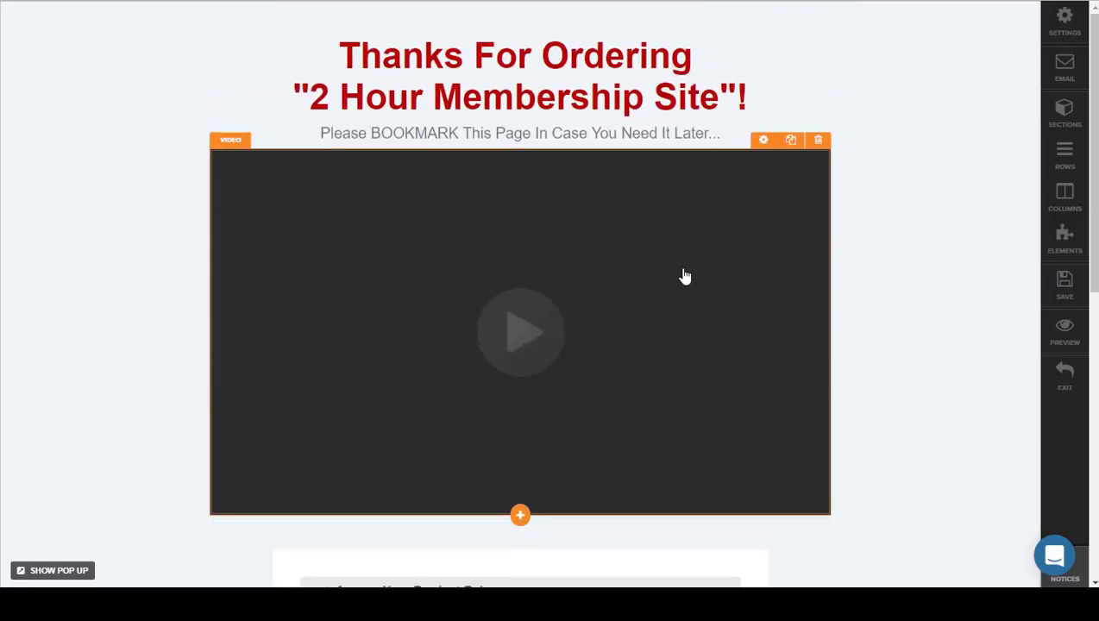
click(684, 276)
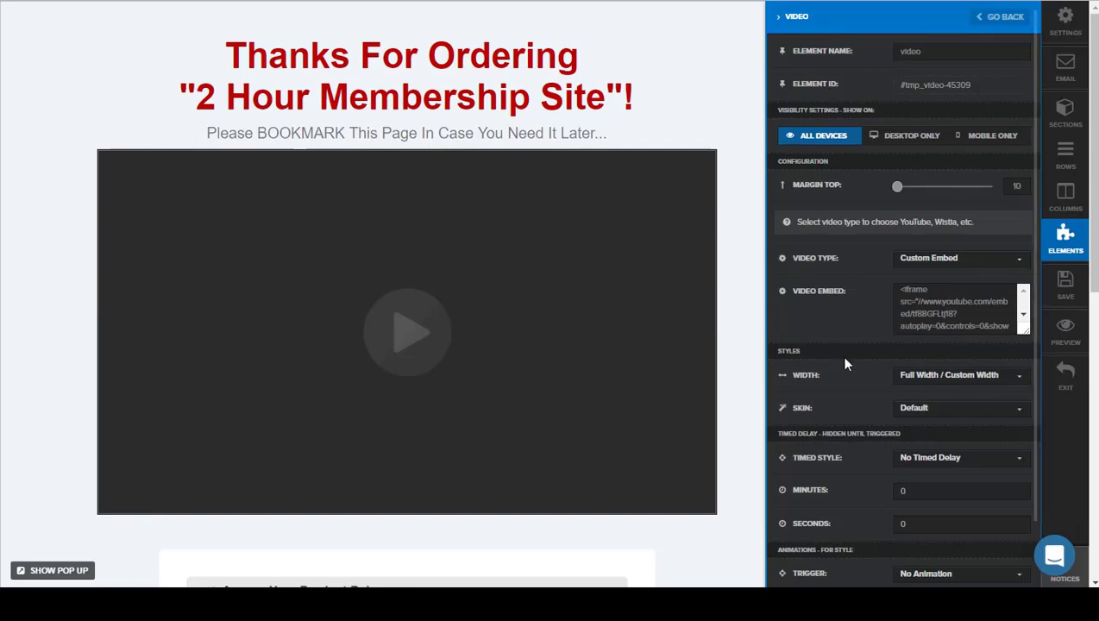
scroll(901, 349, down, 3)
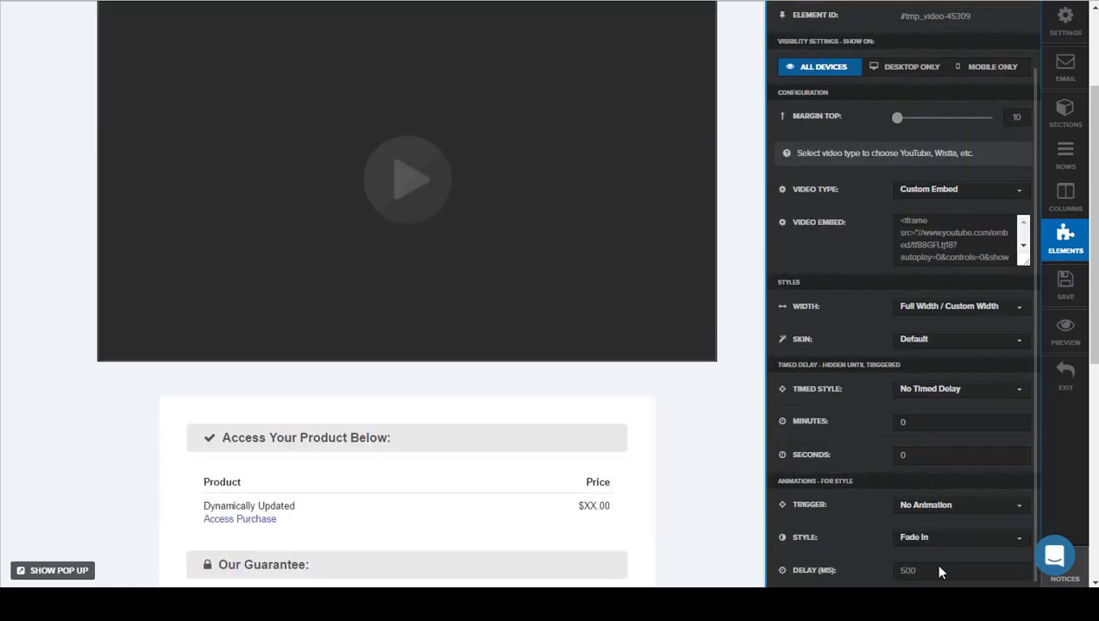
scroll(512, 208, up, 3)
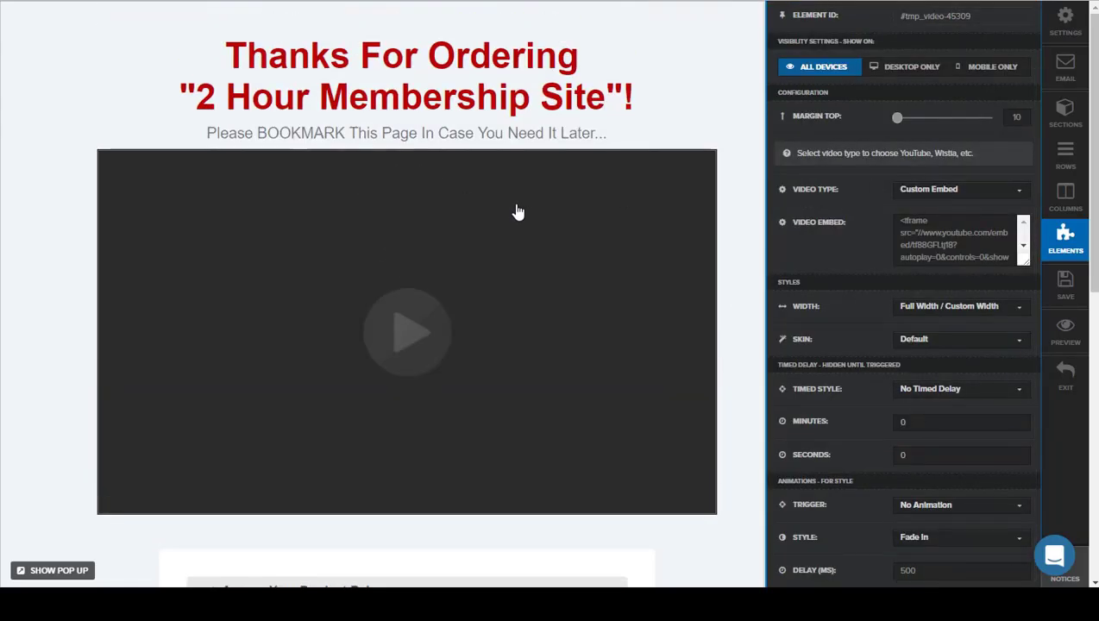
click(61, 160)
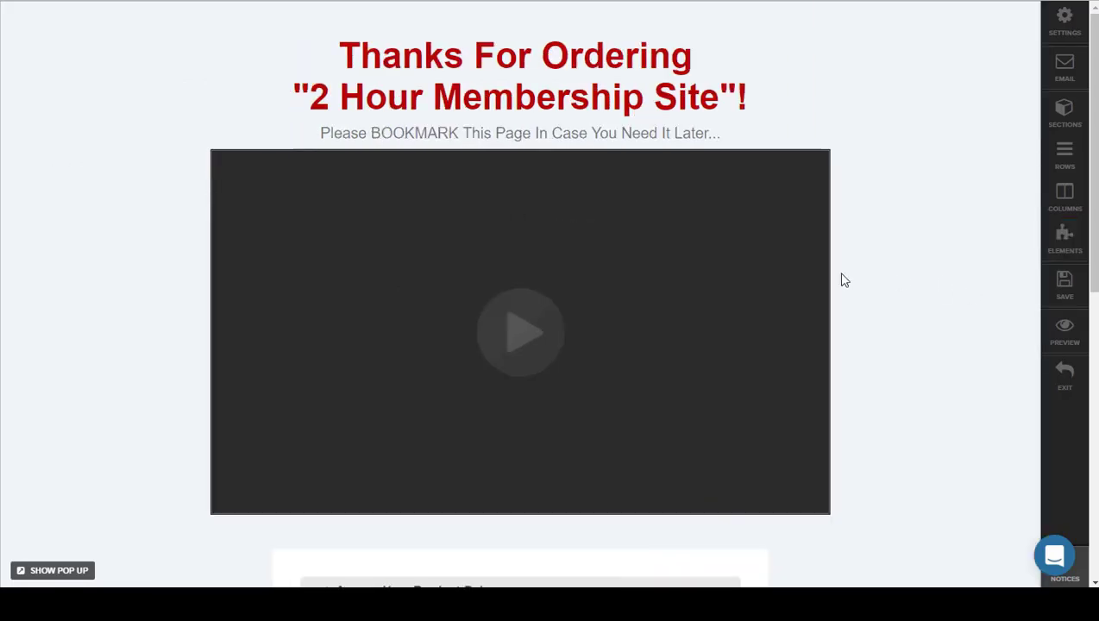
Step: Remove the video element from the header section of the Order Confirmation page
click(766, 195)
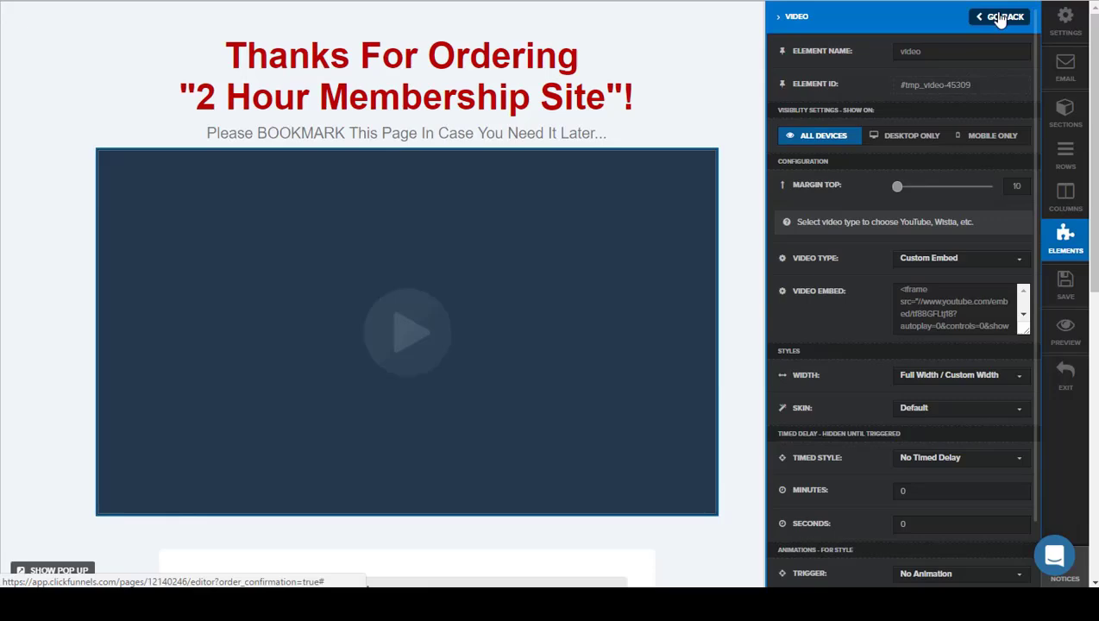
click(998, 19)
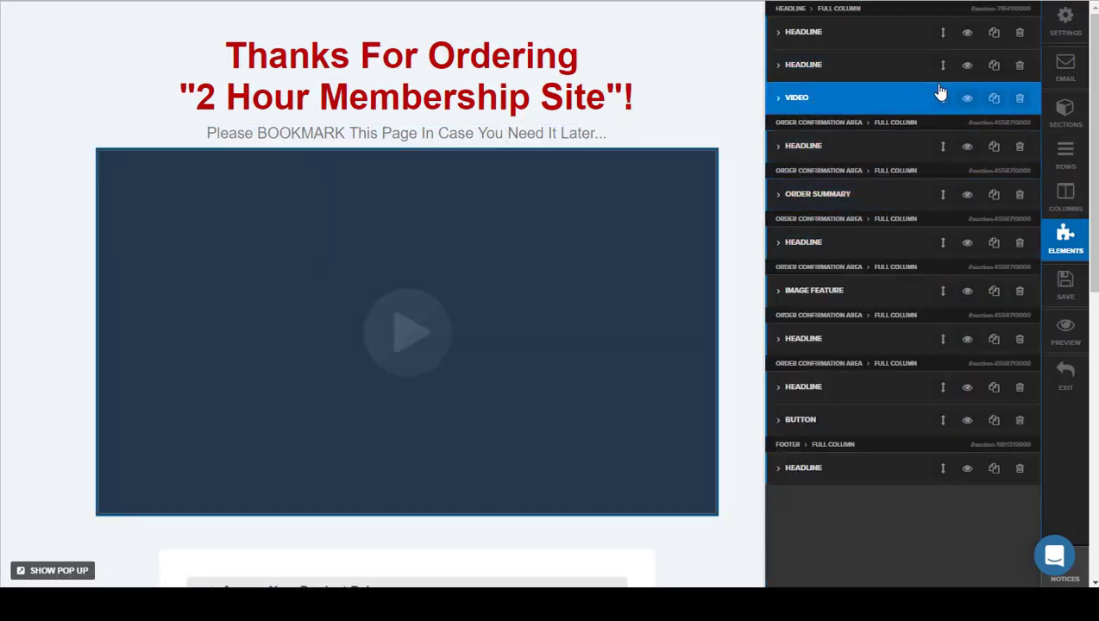
click(968, 98)
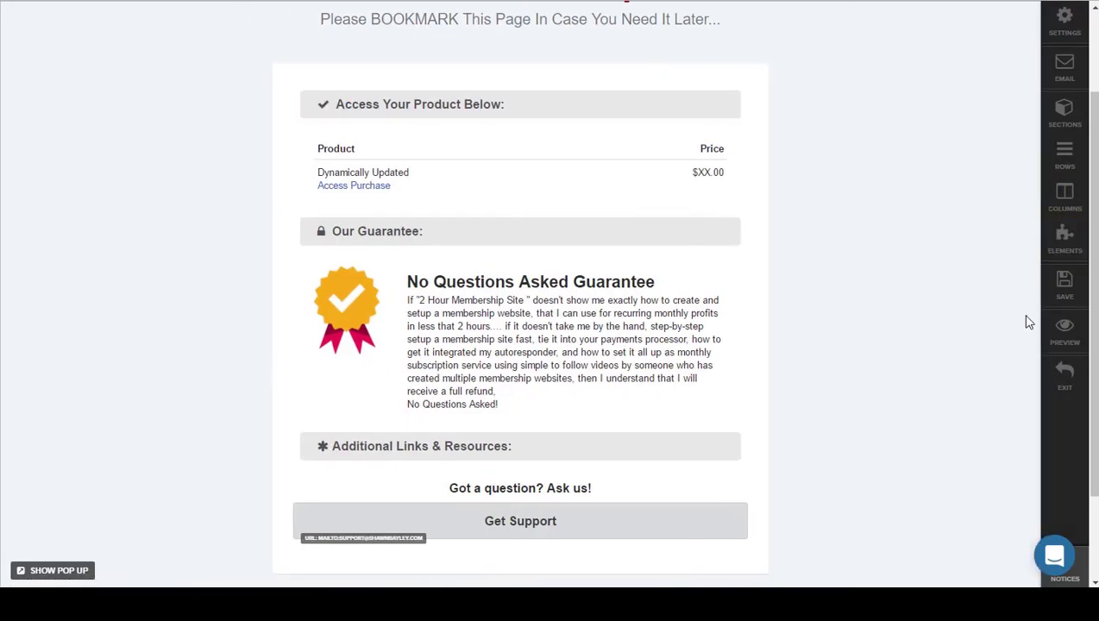
Step: Save the Order Confirmation page and return to the funnel overview to look over its steps
click(1064, 285)
scroll(871, 207, up, 2)
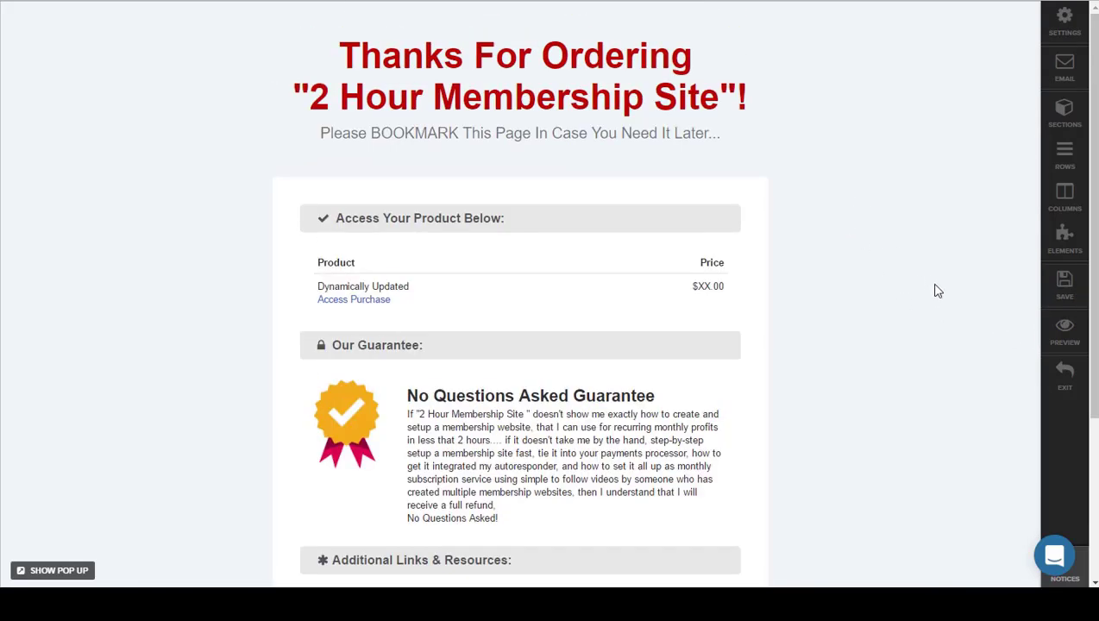
click(1063, 375)
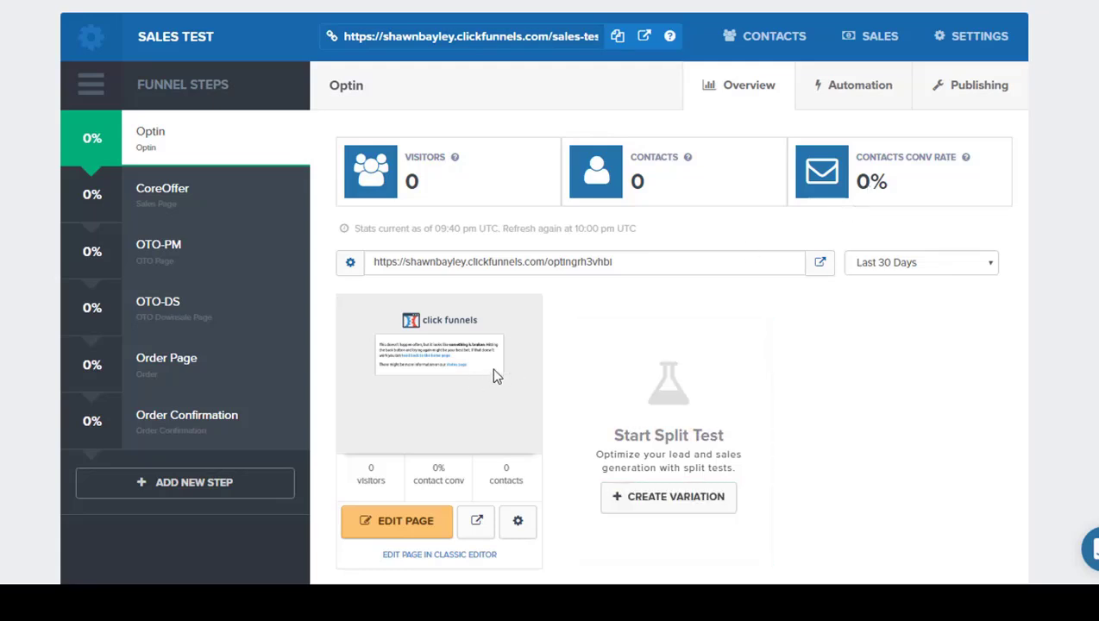
scroll(504, 369, down, 1)
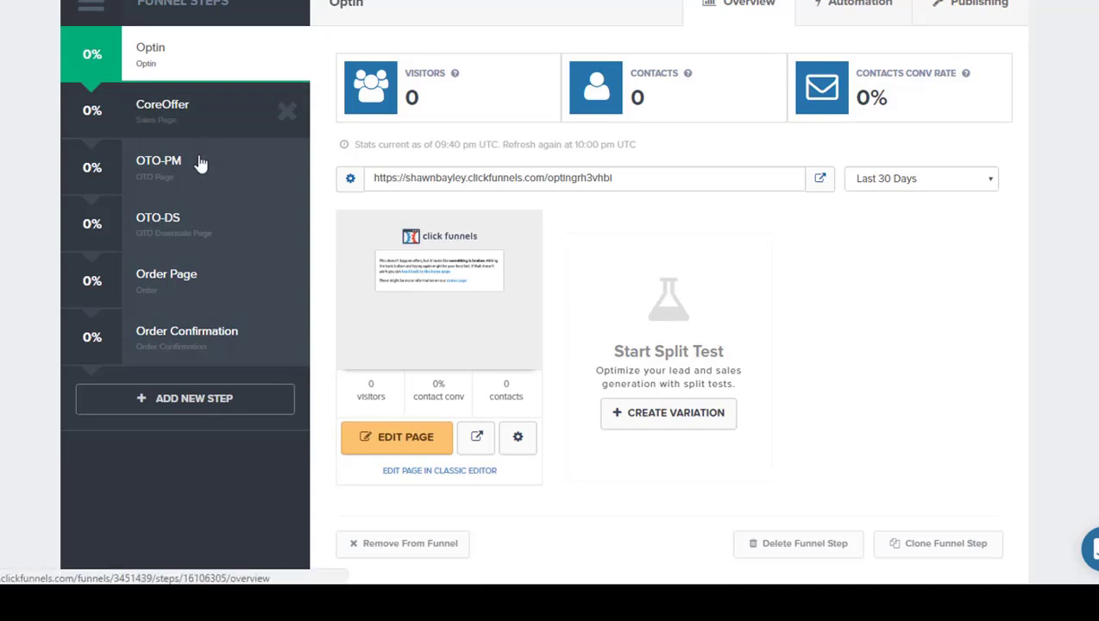
scroll(653, 173, up, 1)
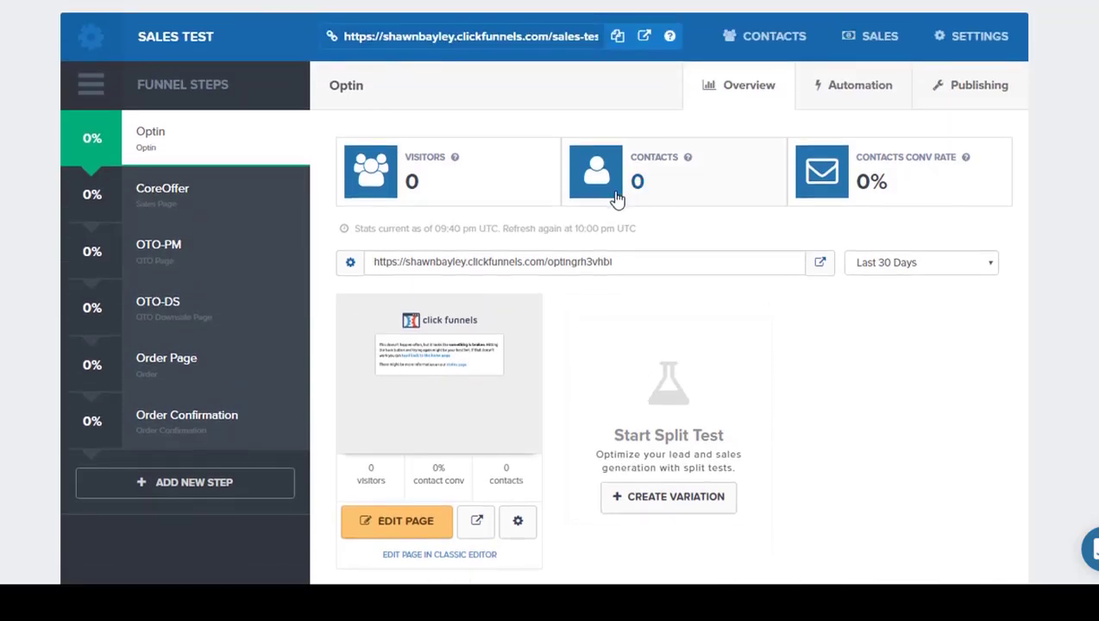